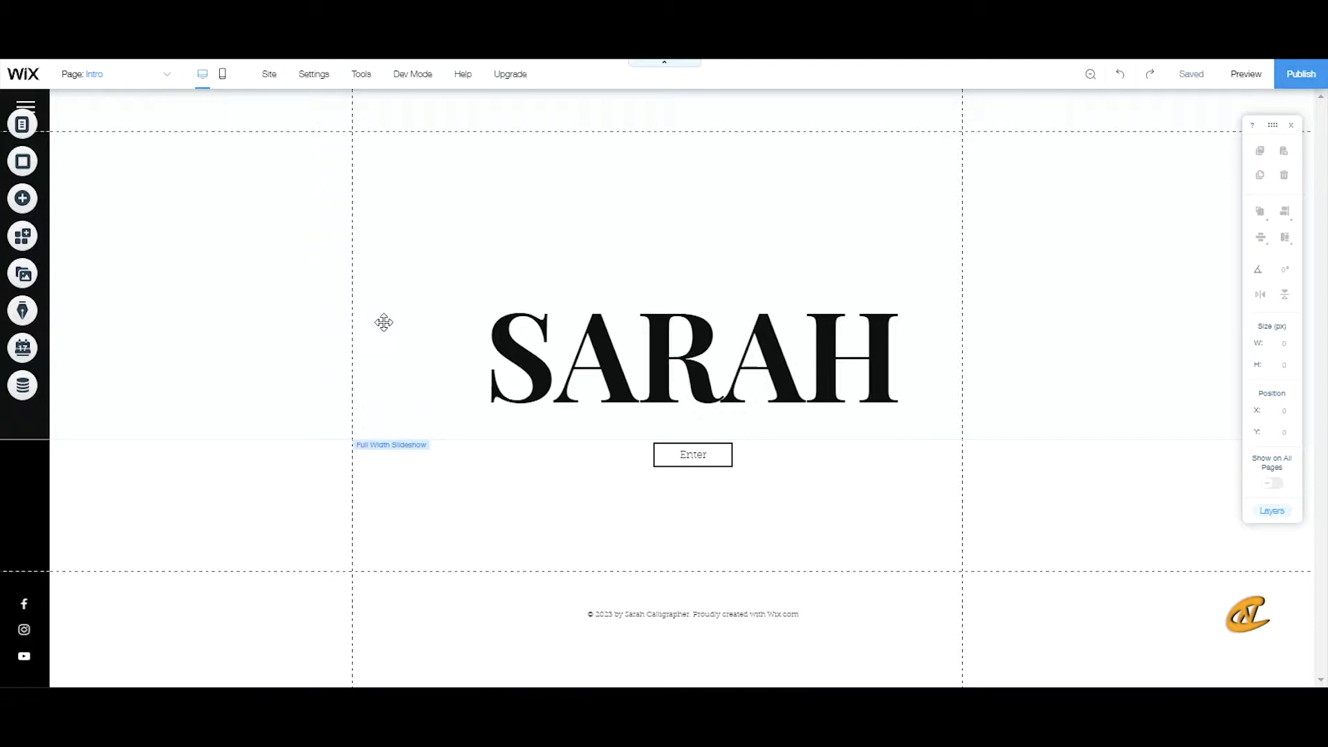
Add a new blank page to the site from Menus & Pages
{"action": "left_click", "coordinate": [21, 126]}
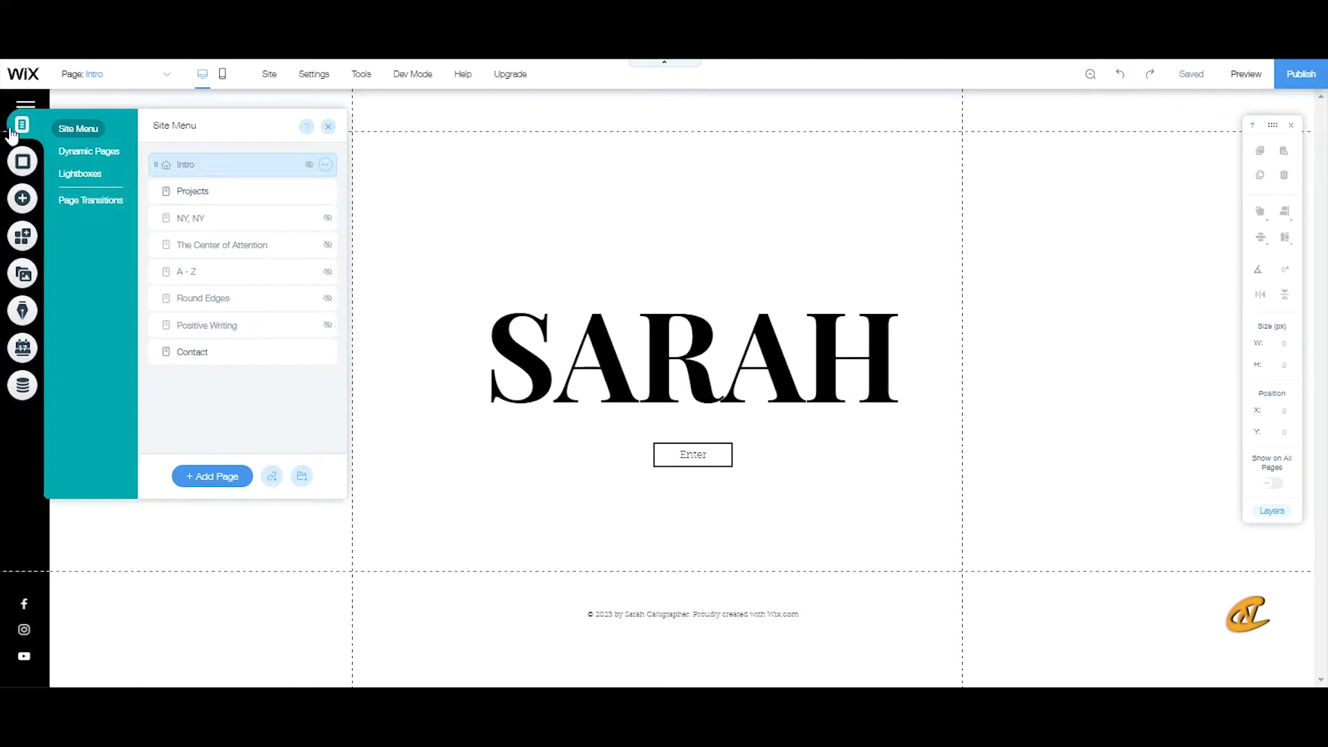
{"action": "left_click", "coordinate": [212, 482]}
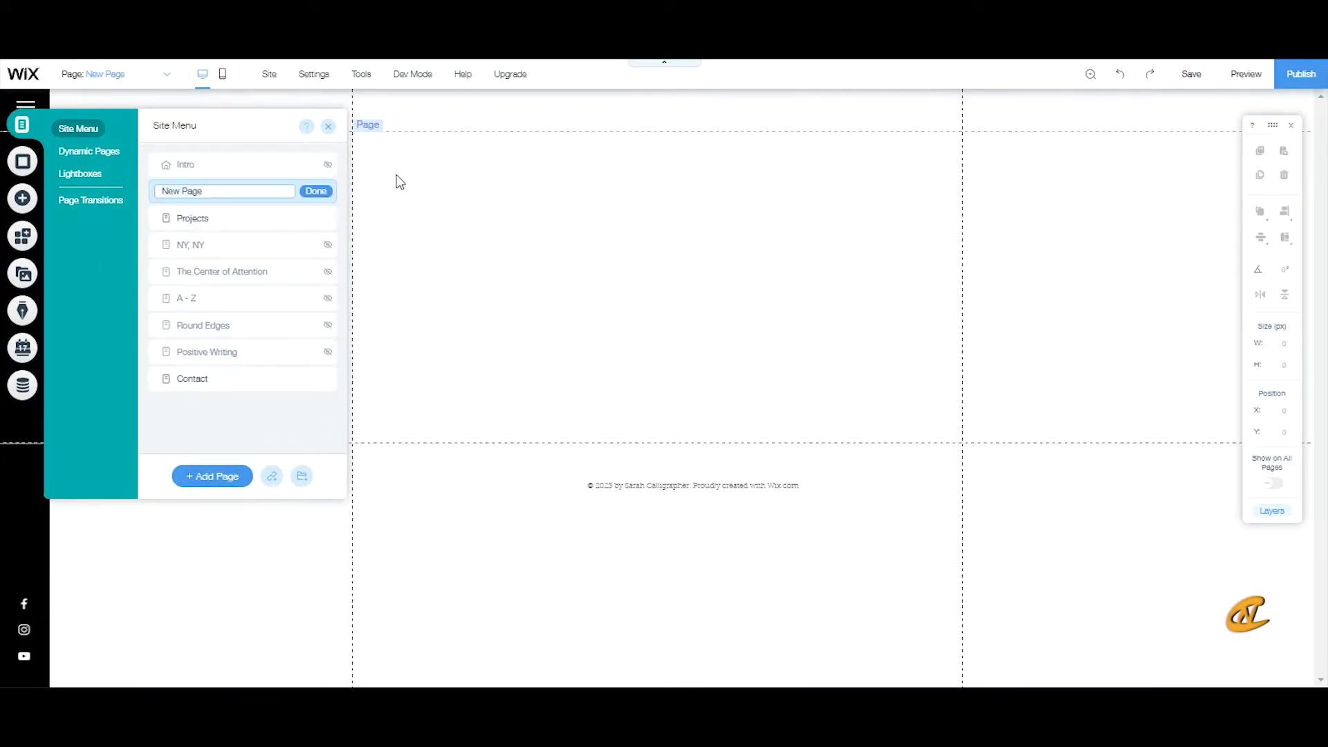
{"action": "left_click", "coordinate": [329, 129]}
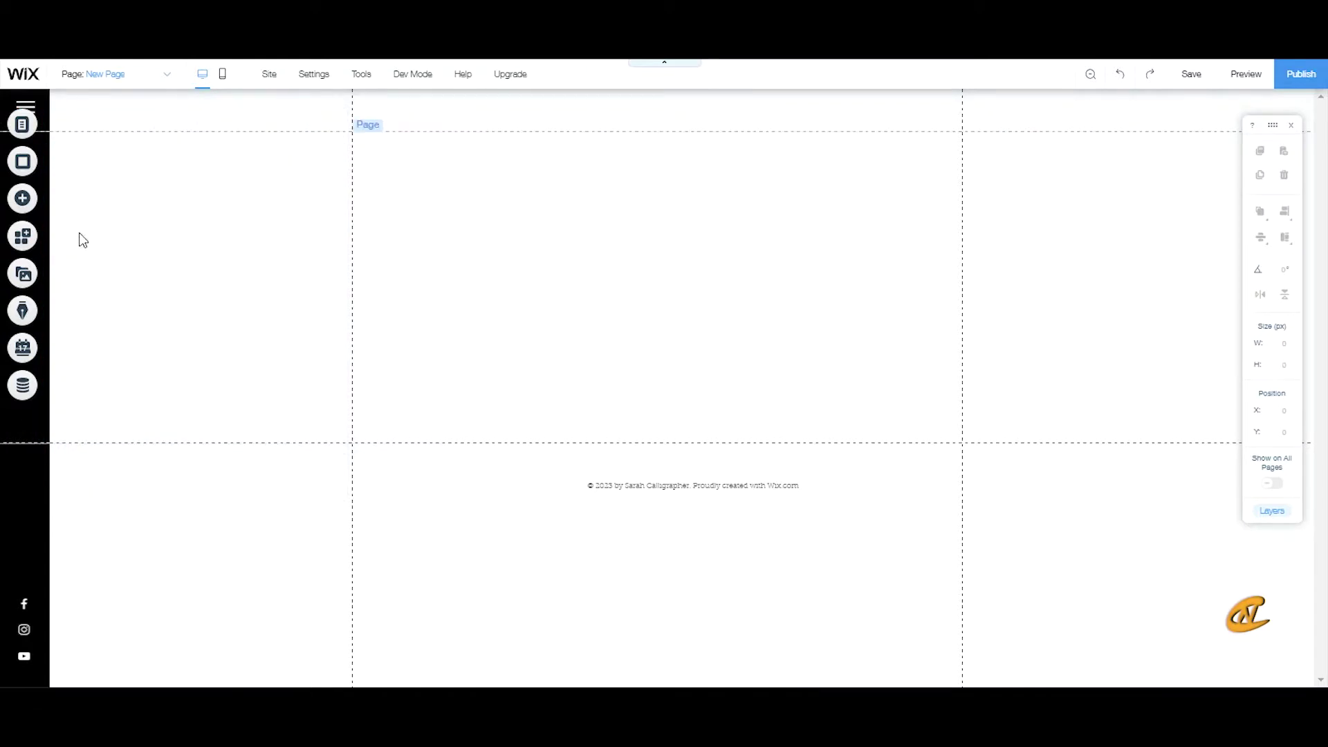
Place the Portfolio (Logo) full-width slideshow on the new page
{"action": "left_click", "coordinate": [23, 200]}
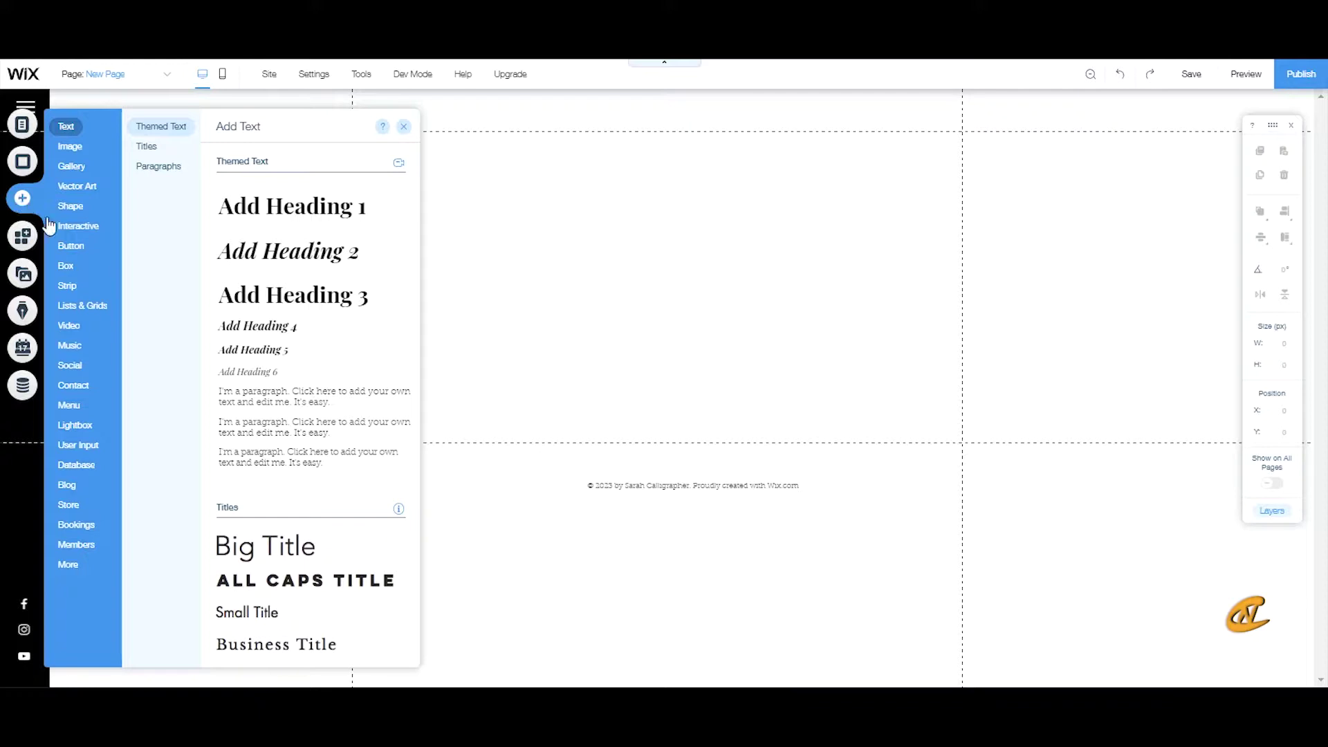
{"action": "mouse_move", "coordinate": [66, 227]}
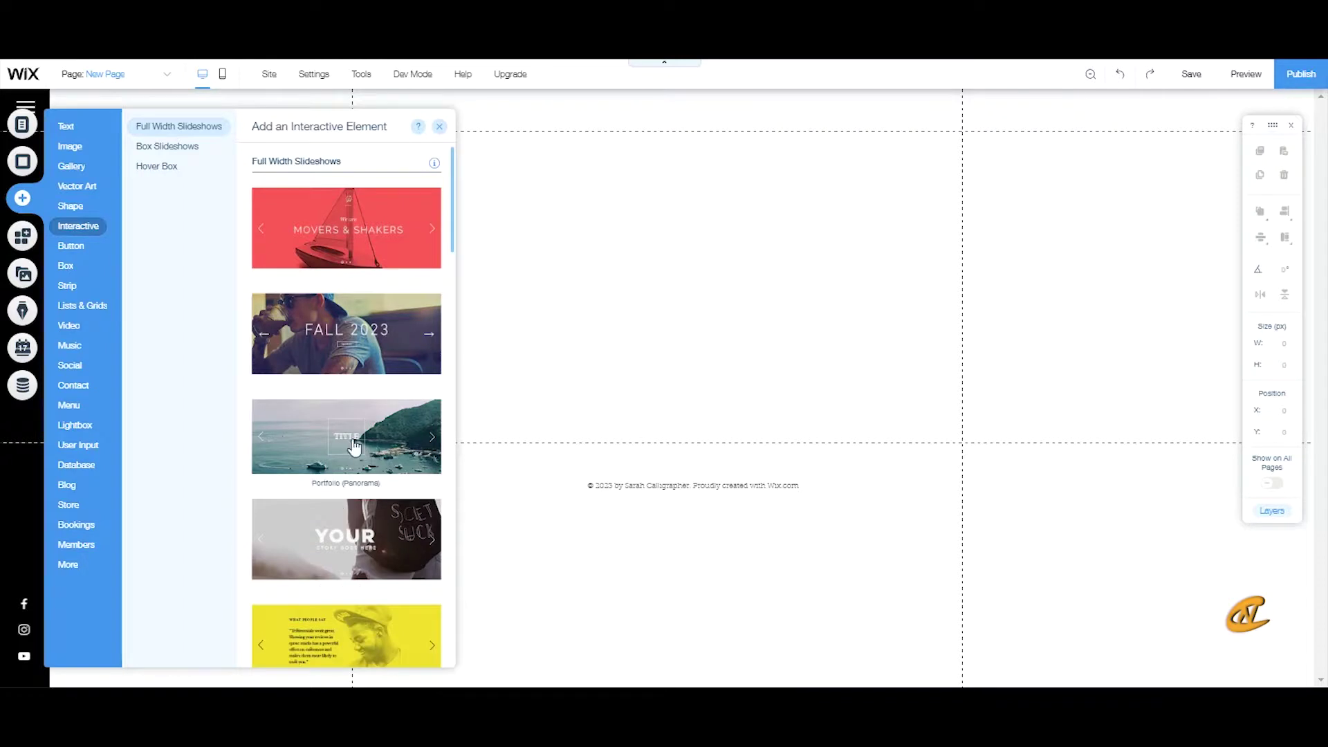
{"action": "scroll", "coordinate": [354, 446], "scroll_direction": "down", "scroll_amount": 8}
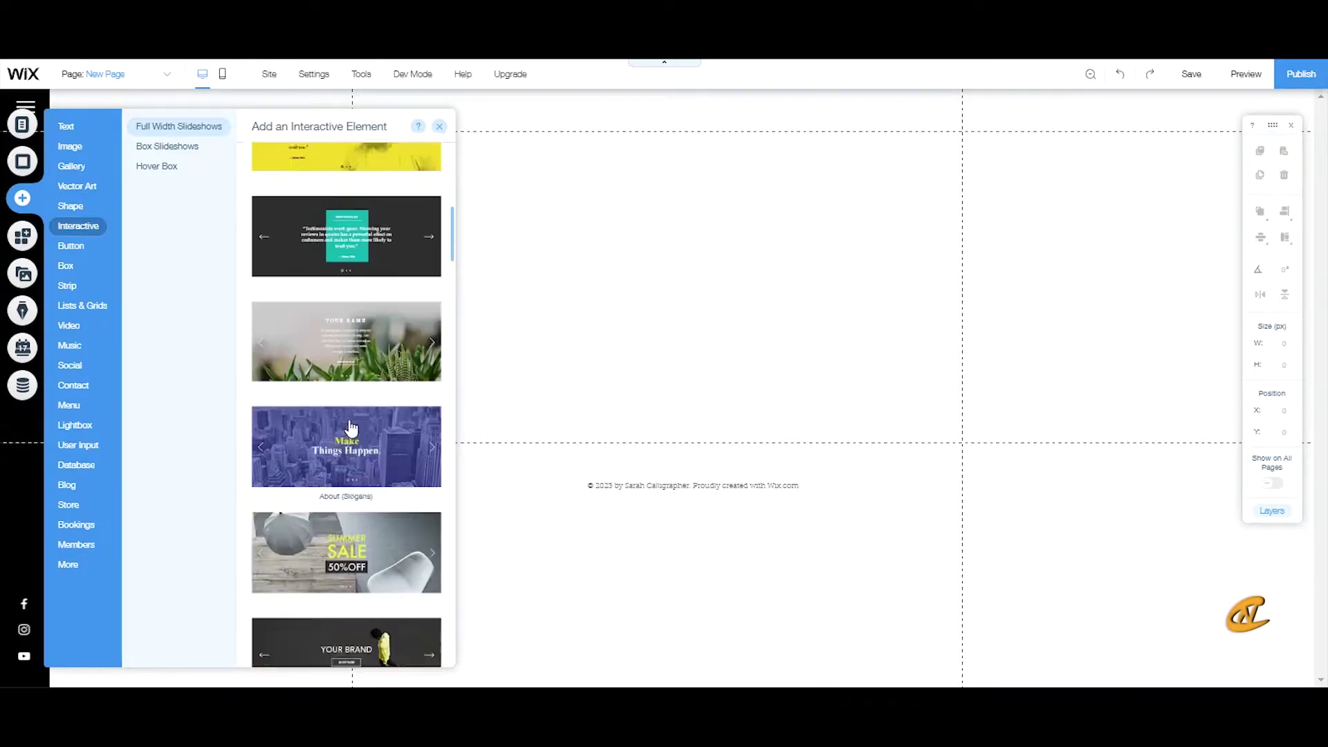
{"action": "scroll", "coordinate": [351, 429], "scroll_direction": "down", "scroll_amount": 7}
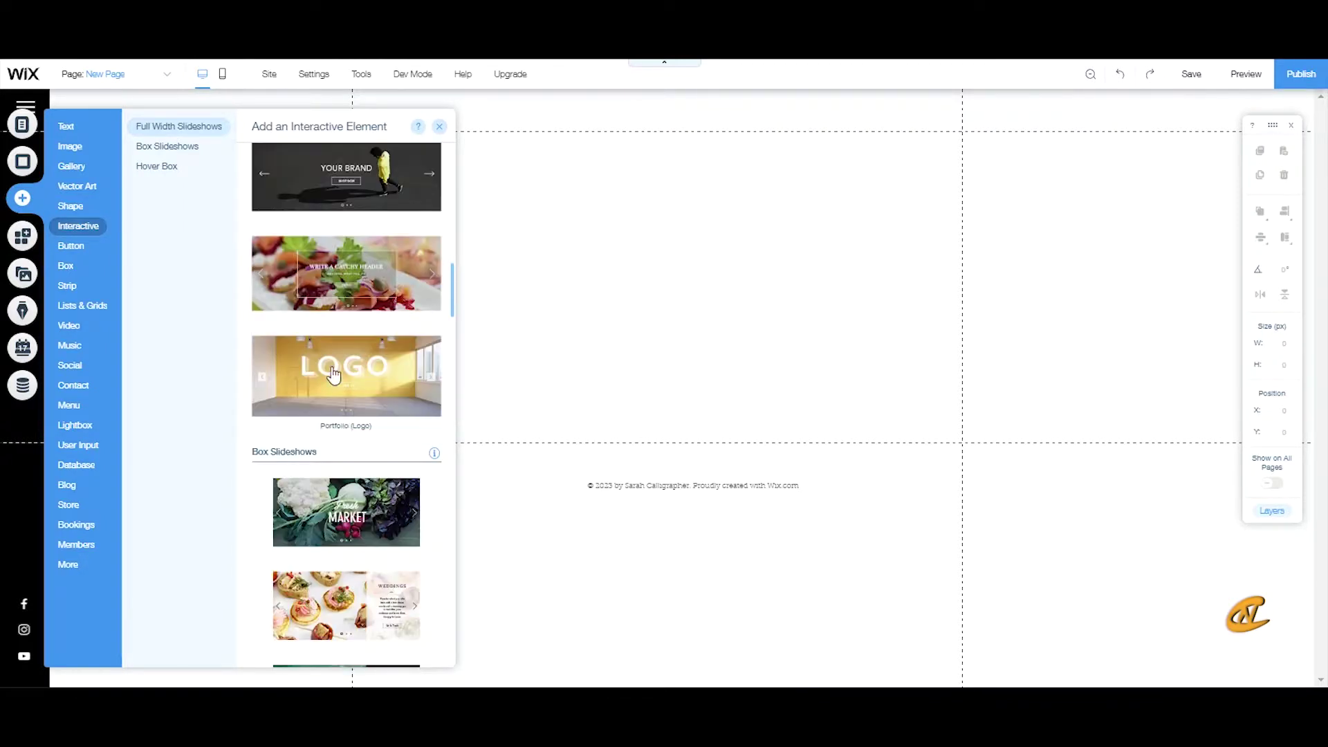
{"action": "left_click_drag", "start_coordinate": [333, 375], "coordinate": [611, 312]}
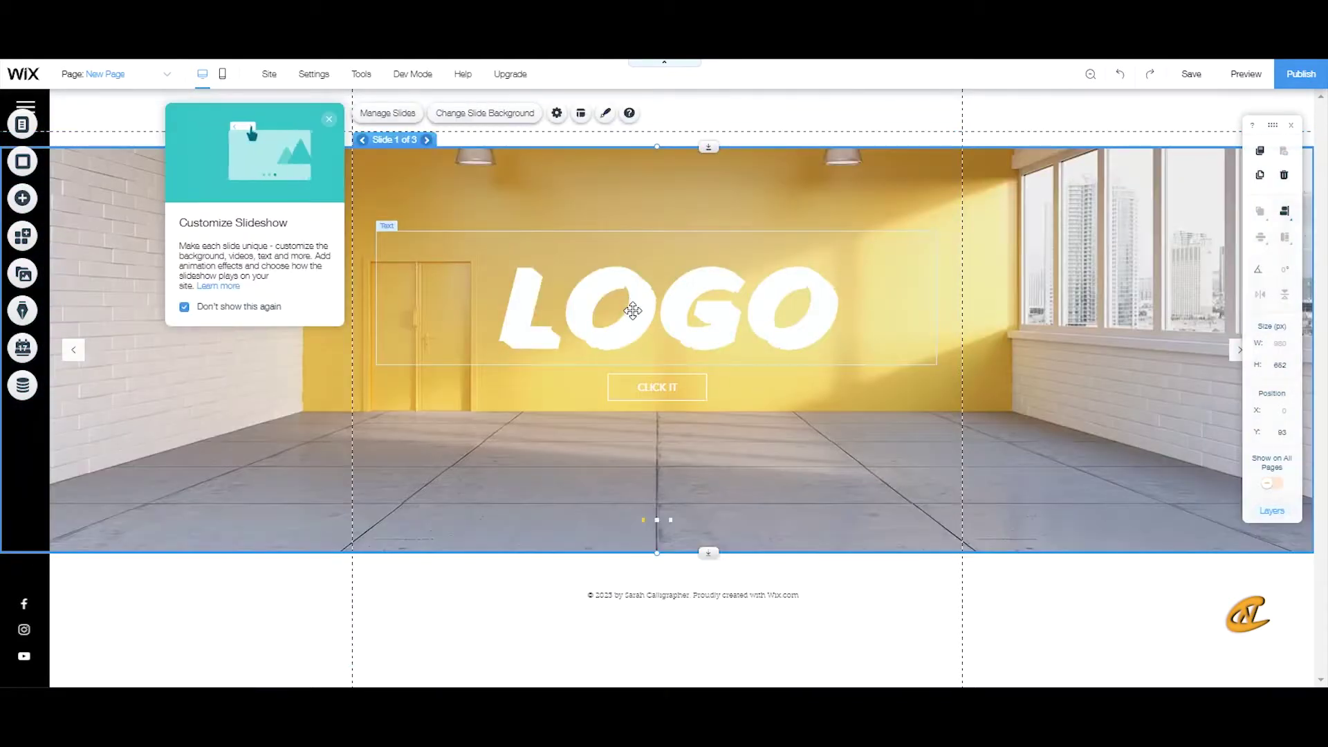
Dismiss the customization tip and delete the slideshow's LOGO text
{"action": "left_click", "coordinate": [328, 122]}
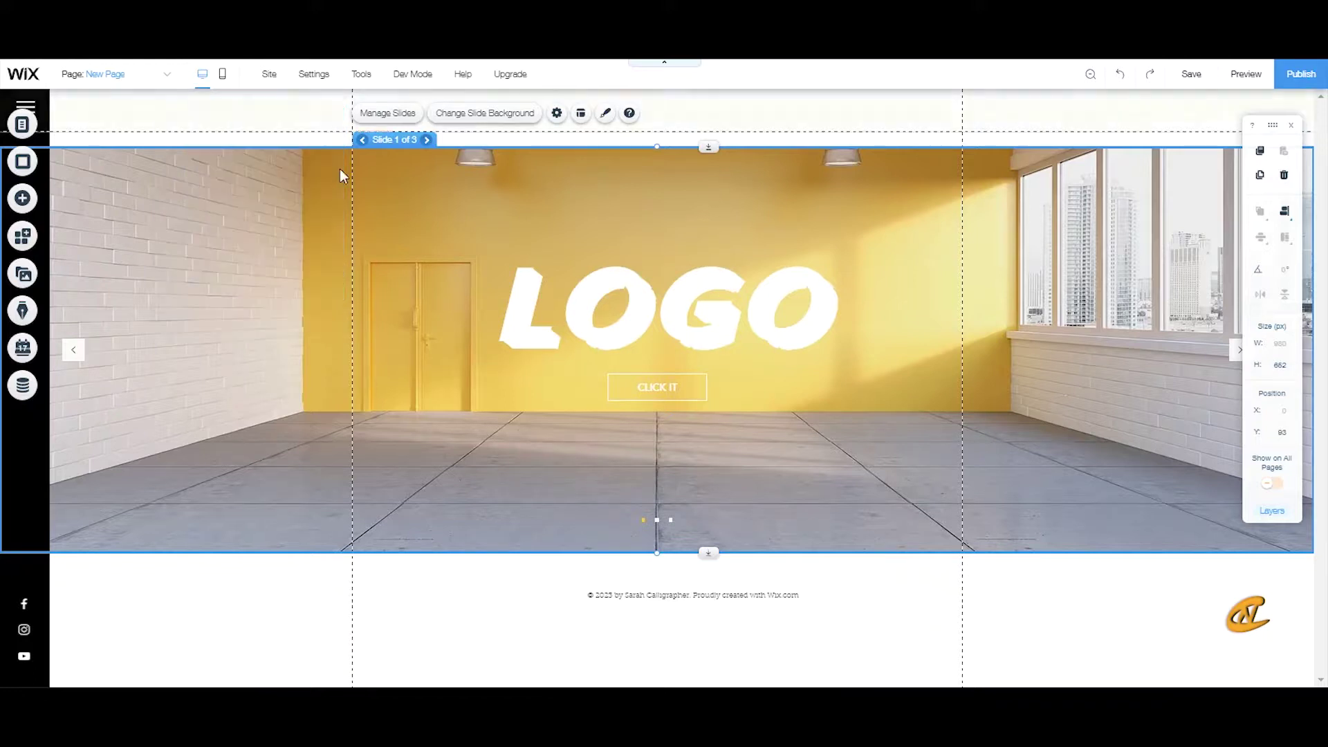
{"action": "left_click", "coordinate": [633, 287]}
{"action": "key", "text": "Delete"}
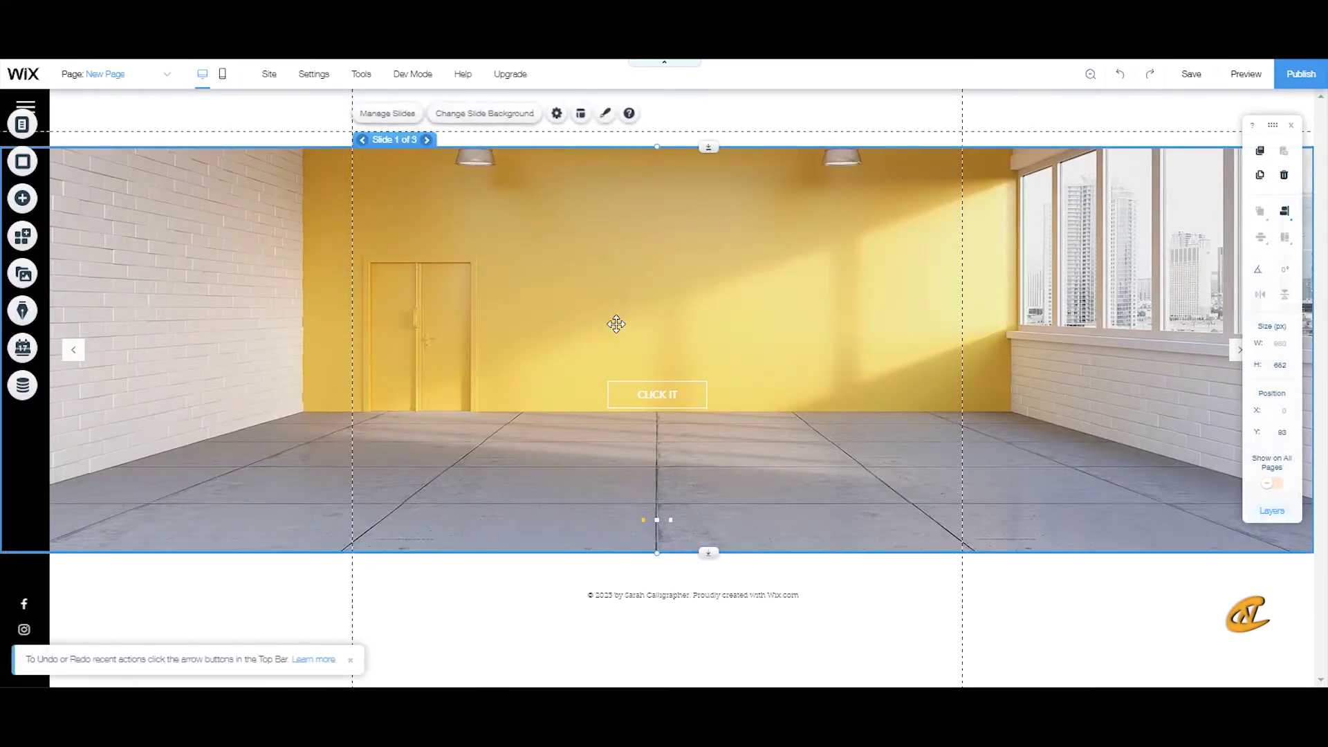
Move the CLICK IT button down so it sits below the slideshow strip
{"action": "left_click", "coordinate": [646, 396]}
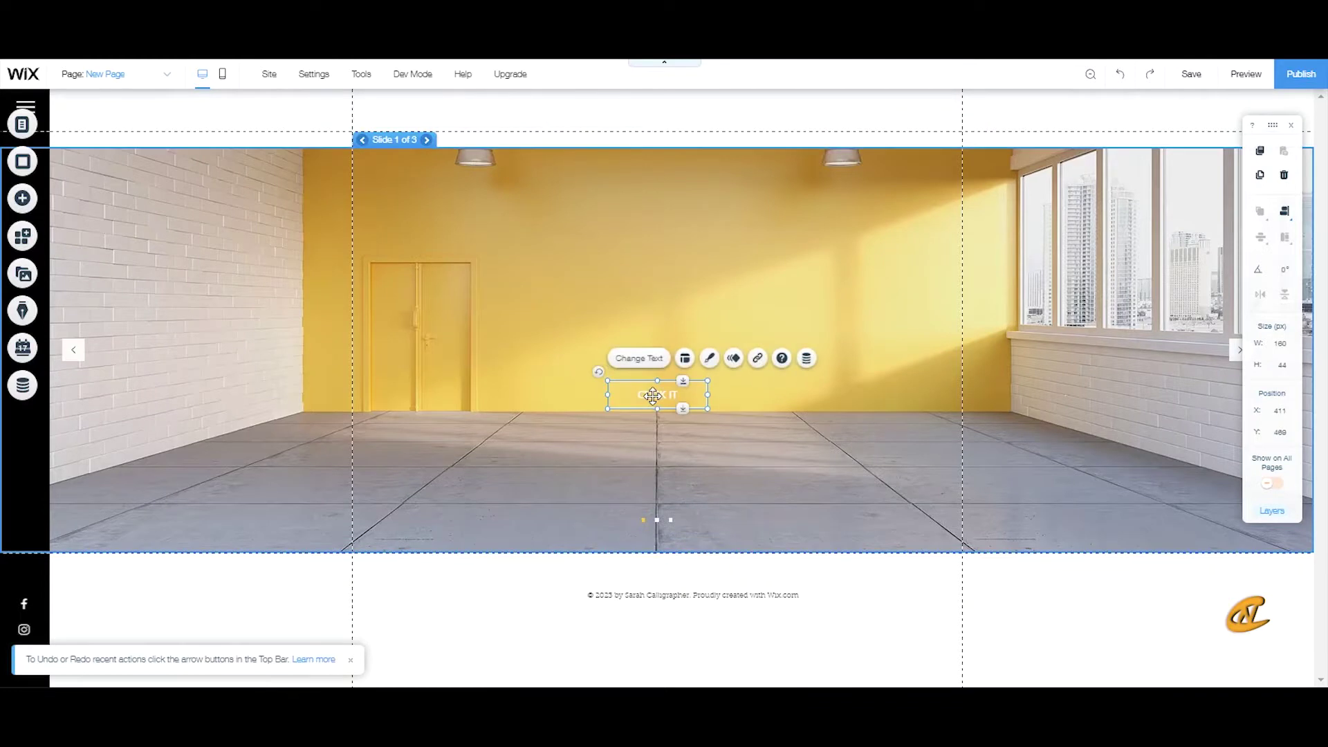
{"action": "left_click_drag", "start_coordinate": [647, 395], "coordinate": [653, 462]}
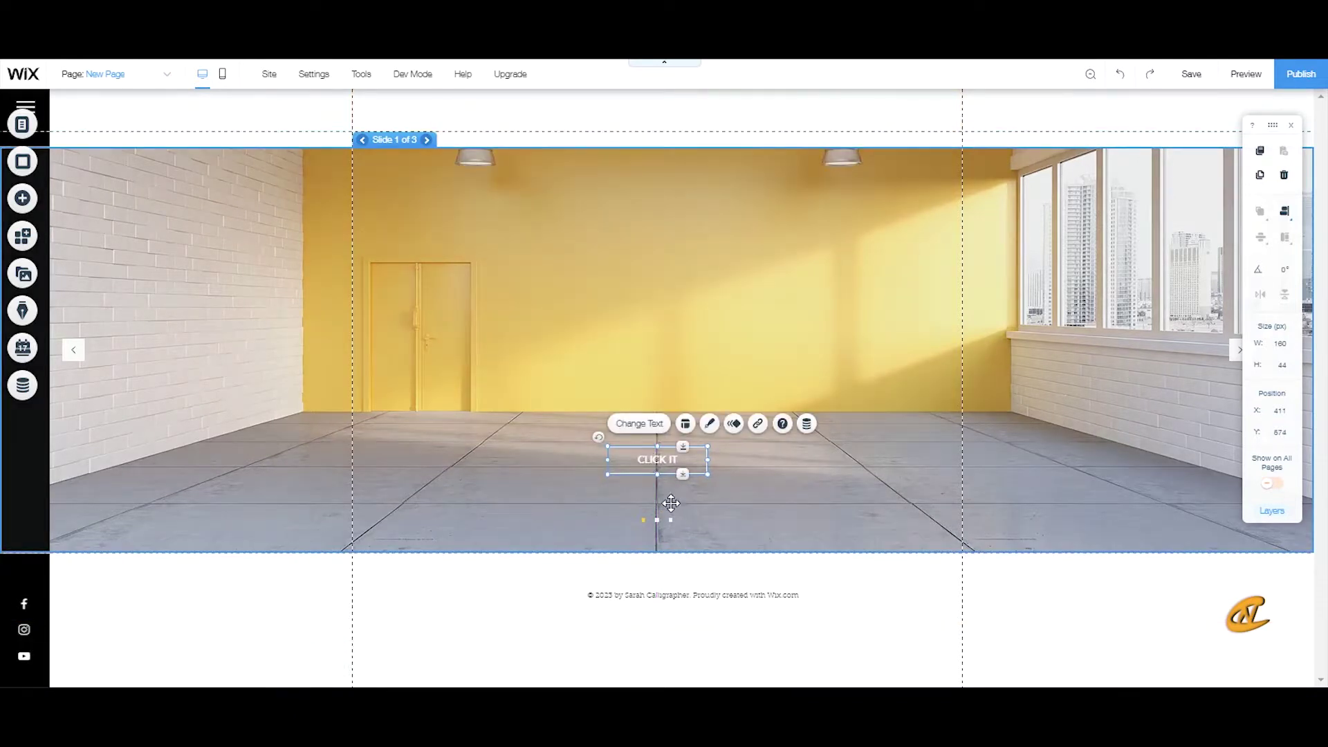
{"action": "left_click_drag", "start_coordinate": [662, 460], "coordinate": [660, 578]}
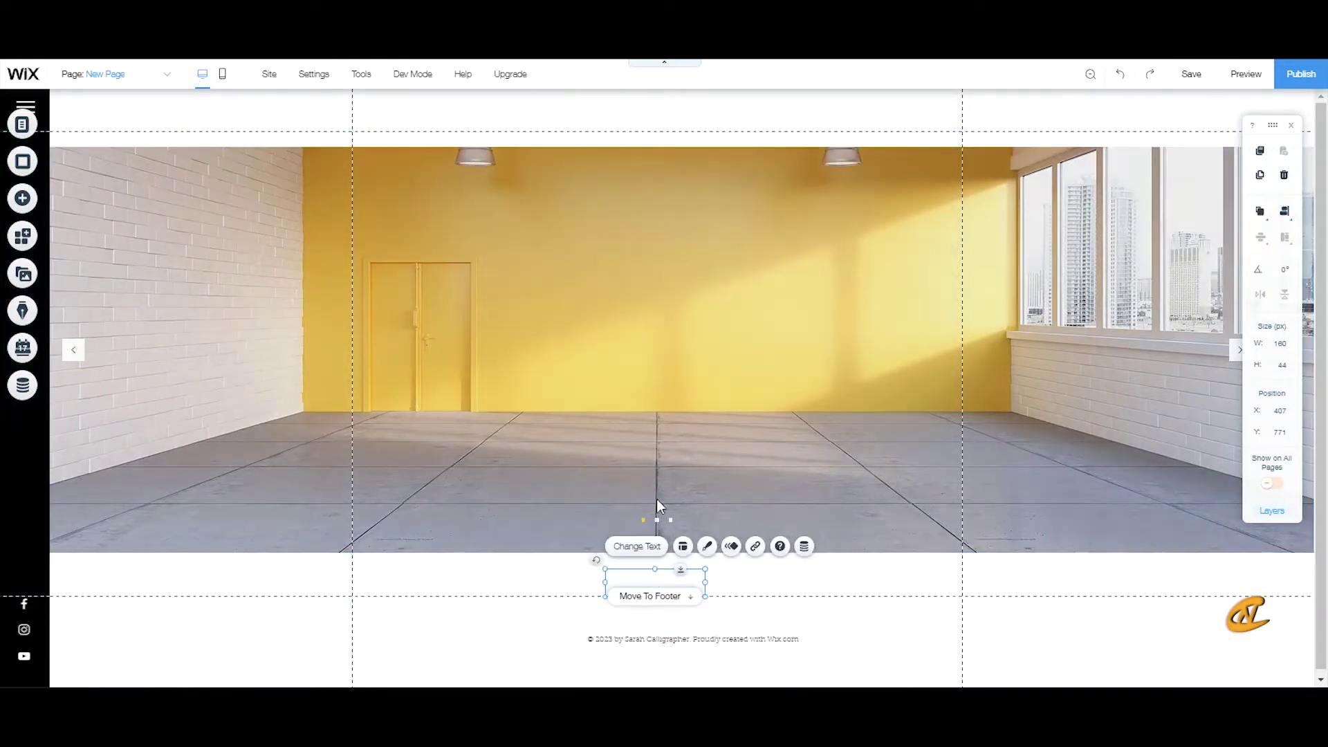
{"action": "left_click", "coordinate": [657, 499]}
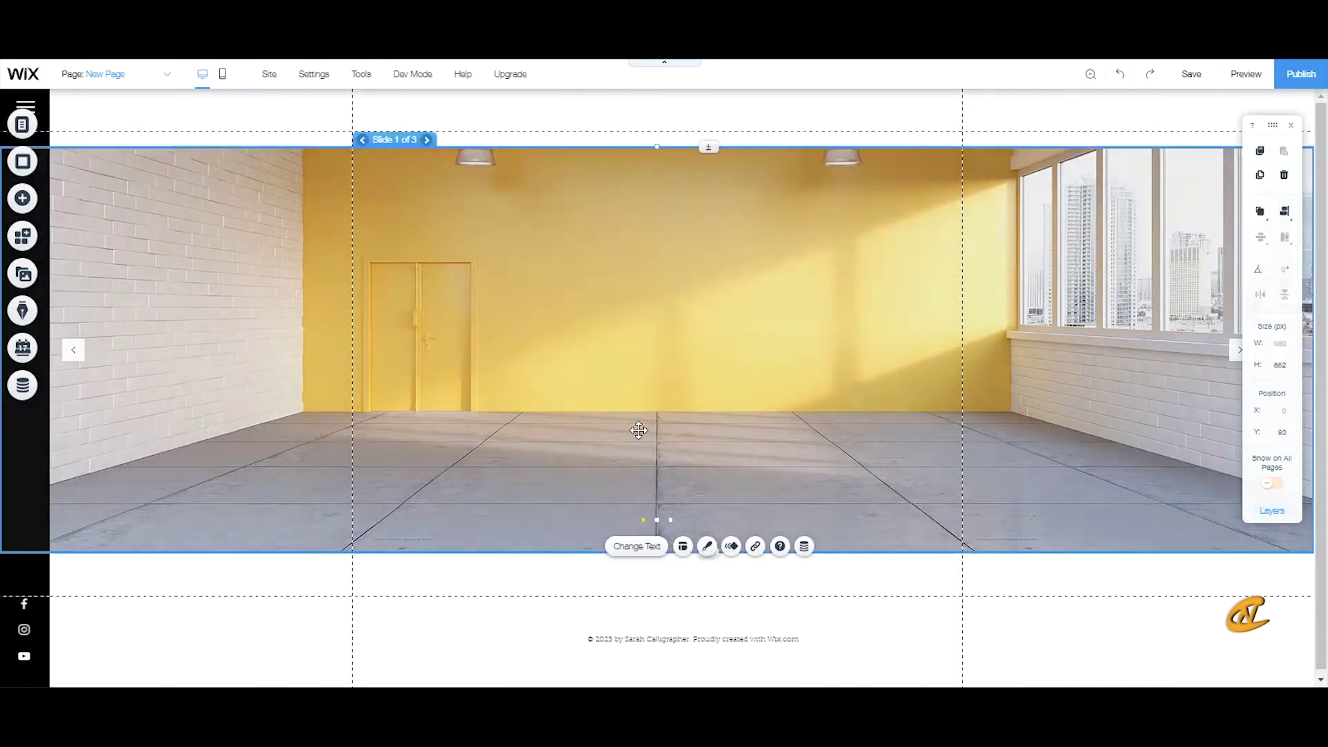
Shorten the slideshow from 662 px to about 508 px, keeping the button beneath it
{"action": "left_click", "coordinate": [653, 574]}
{"action": "left_click_drag", "start_coordinate": [652, 573], "coordinate": [653, 574]}
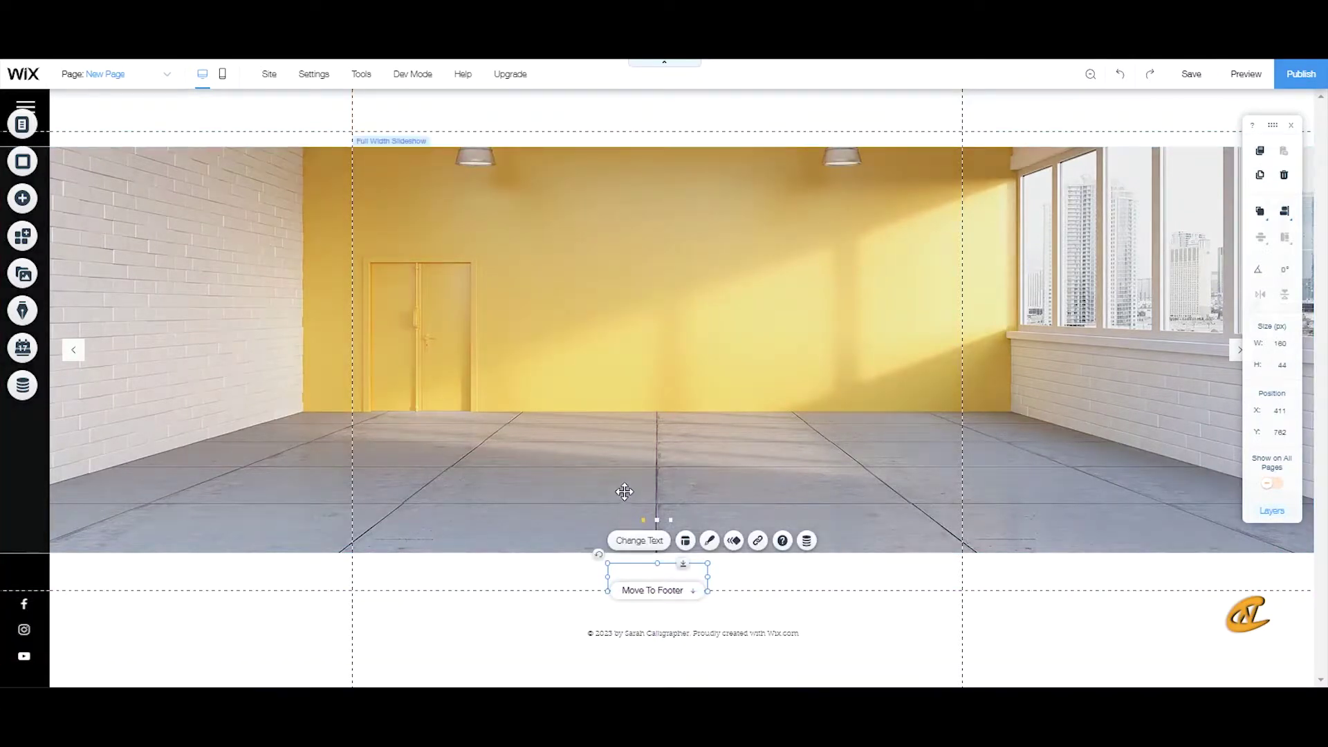
{"action": "left_click", "coordinate": [688, 452]}
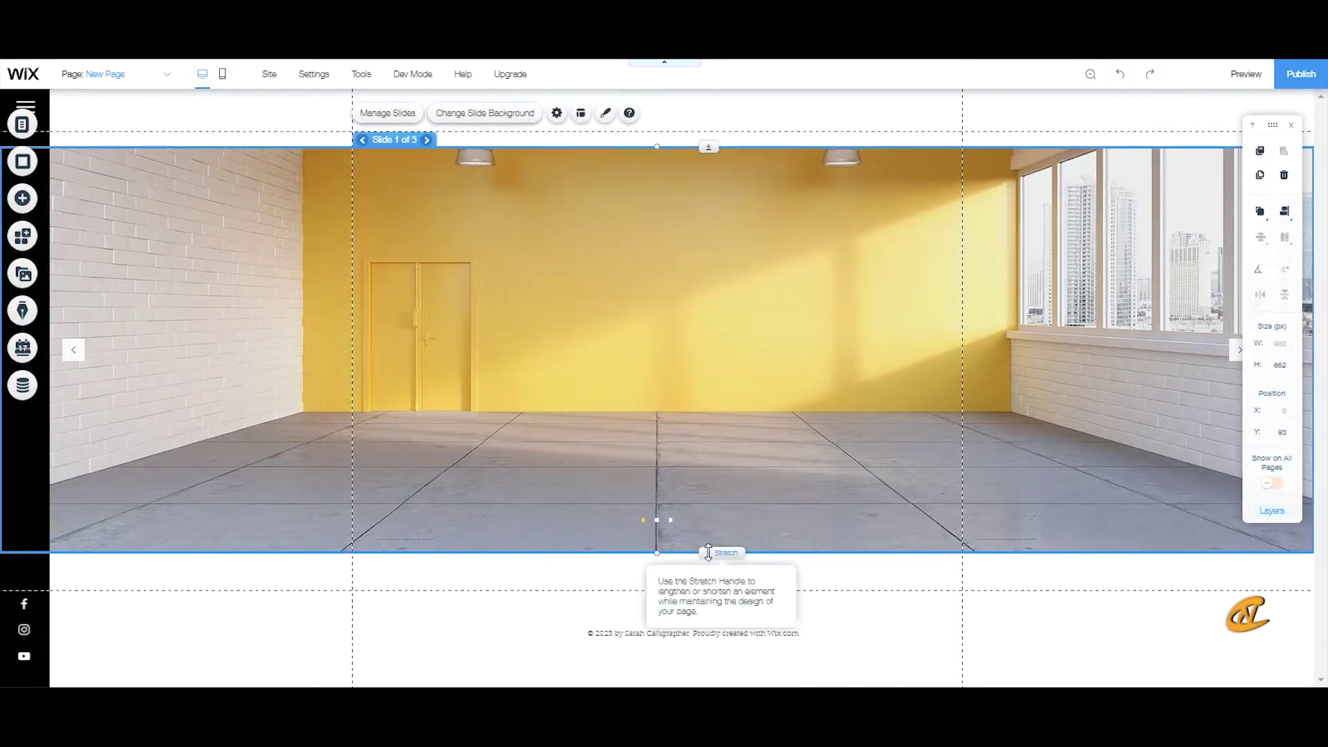
{"action": "left_click_drag", "start_coordinate": [657, 550], "coordinate": [670, 462]}
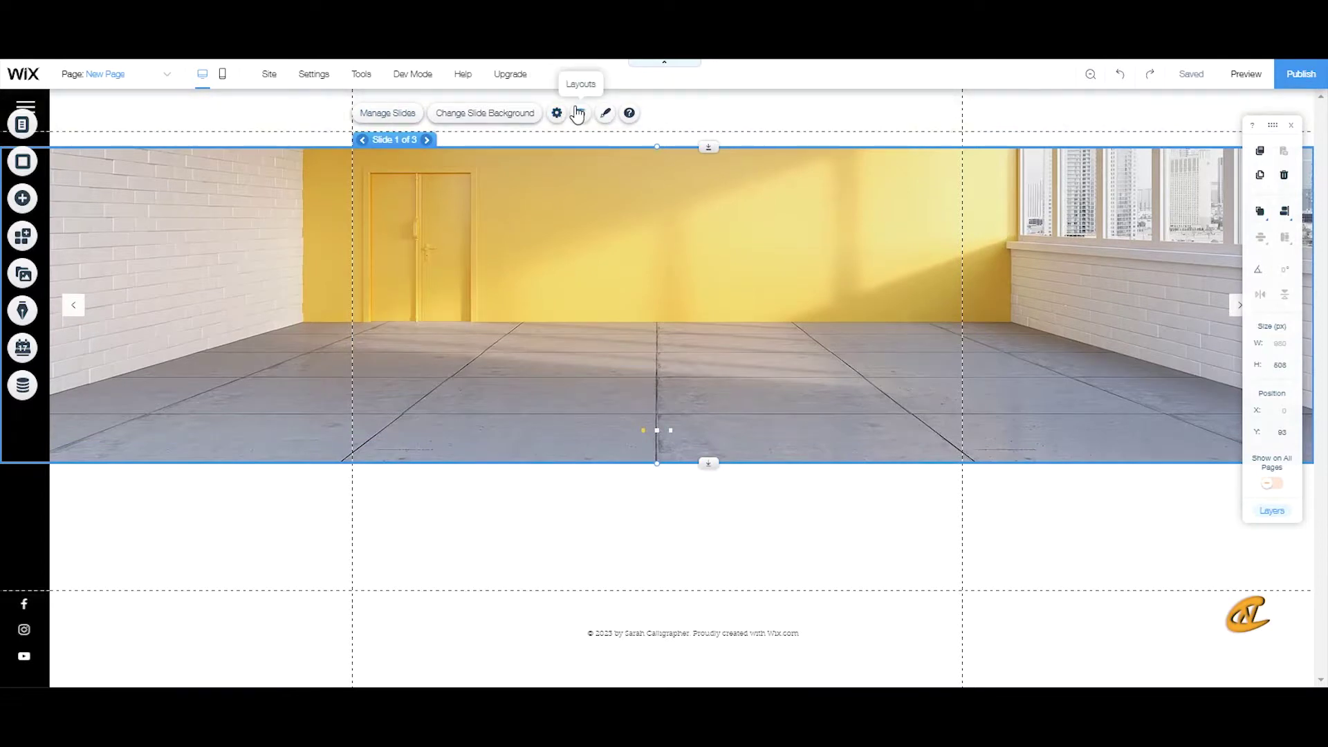
Delete Slide 1 and Slide 2 from the slideshow
{"action": "left_click", "coordinate": [389, 114]}
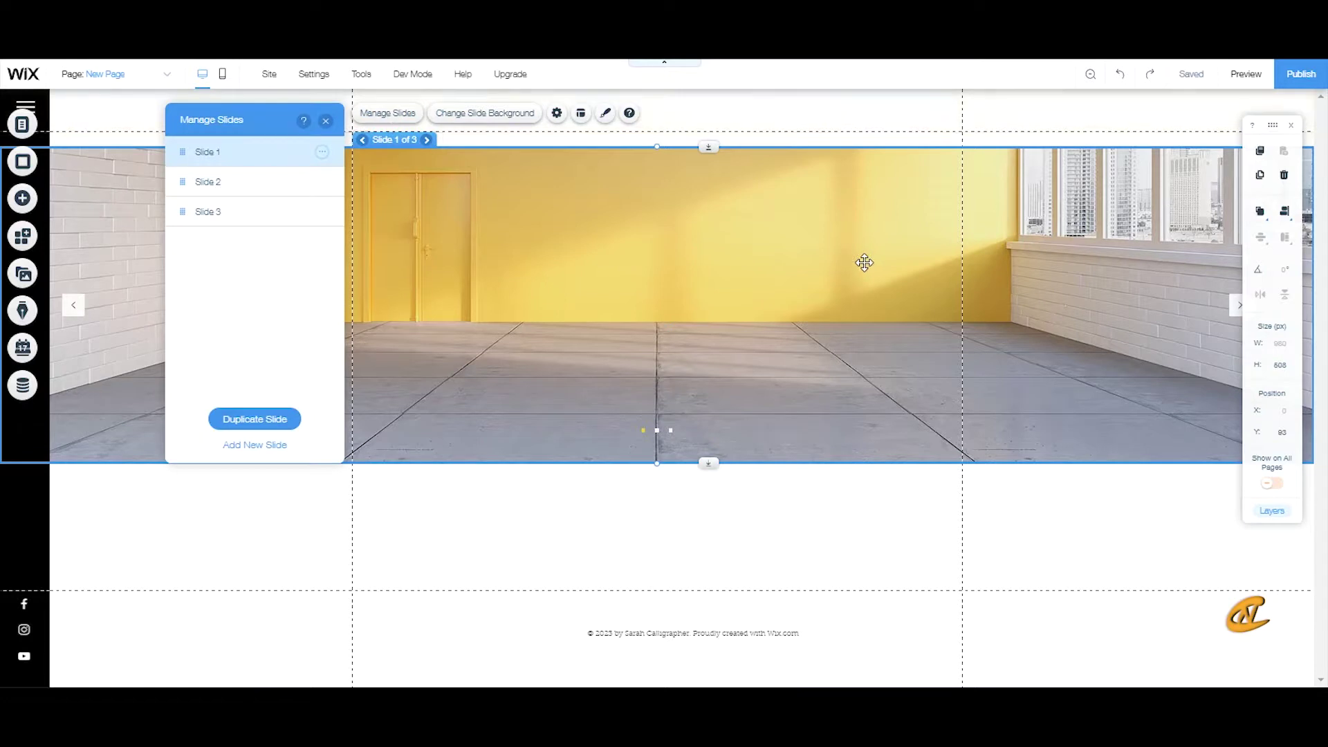
{"action": "left_click", "coordinate": [323, 152]}
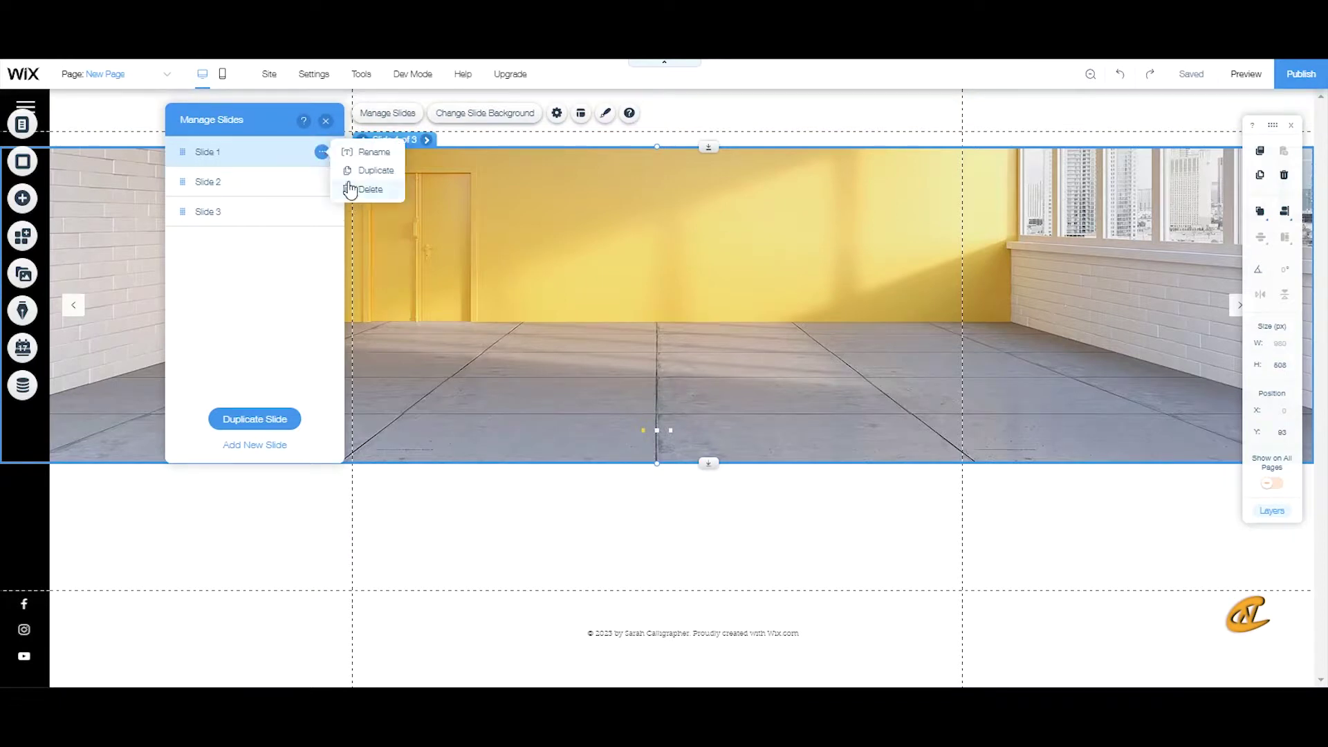
{"action": "left_click", "coordinate": [348, 189]}
{"action": "left_click", "coordinate": [323, 152]}
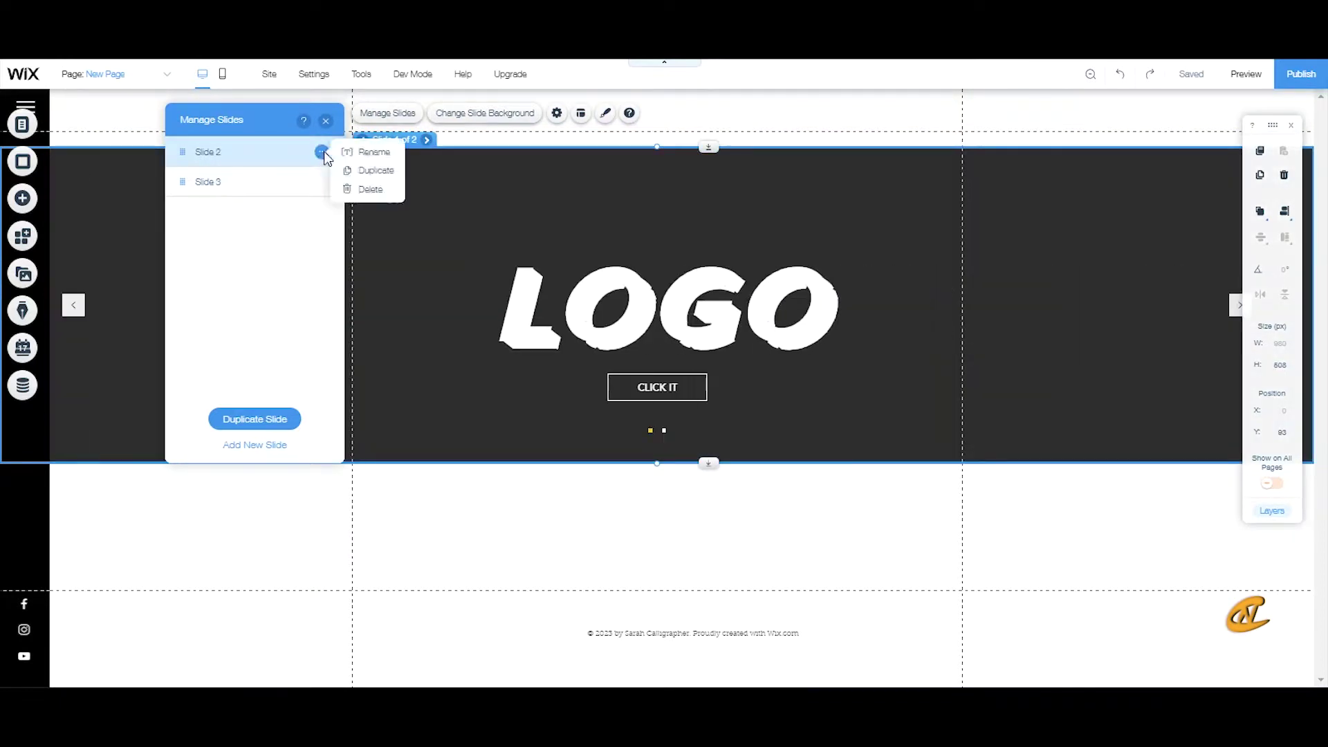
{"action": "left_click", "coordinate": [348, 188]}
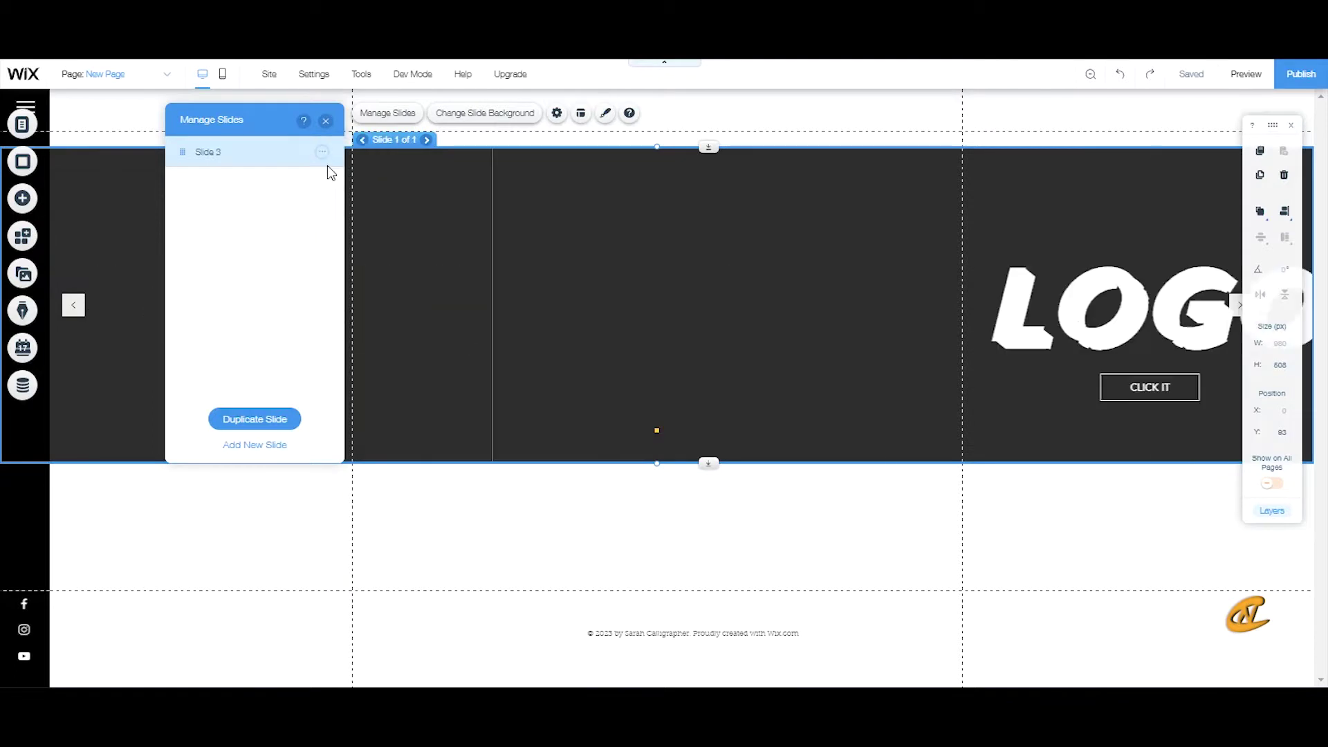
Rename the remaining paint-can slide (Slide 3) to I
{"action": "left_click", "coordinate": [323, 153]}
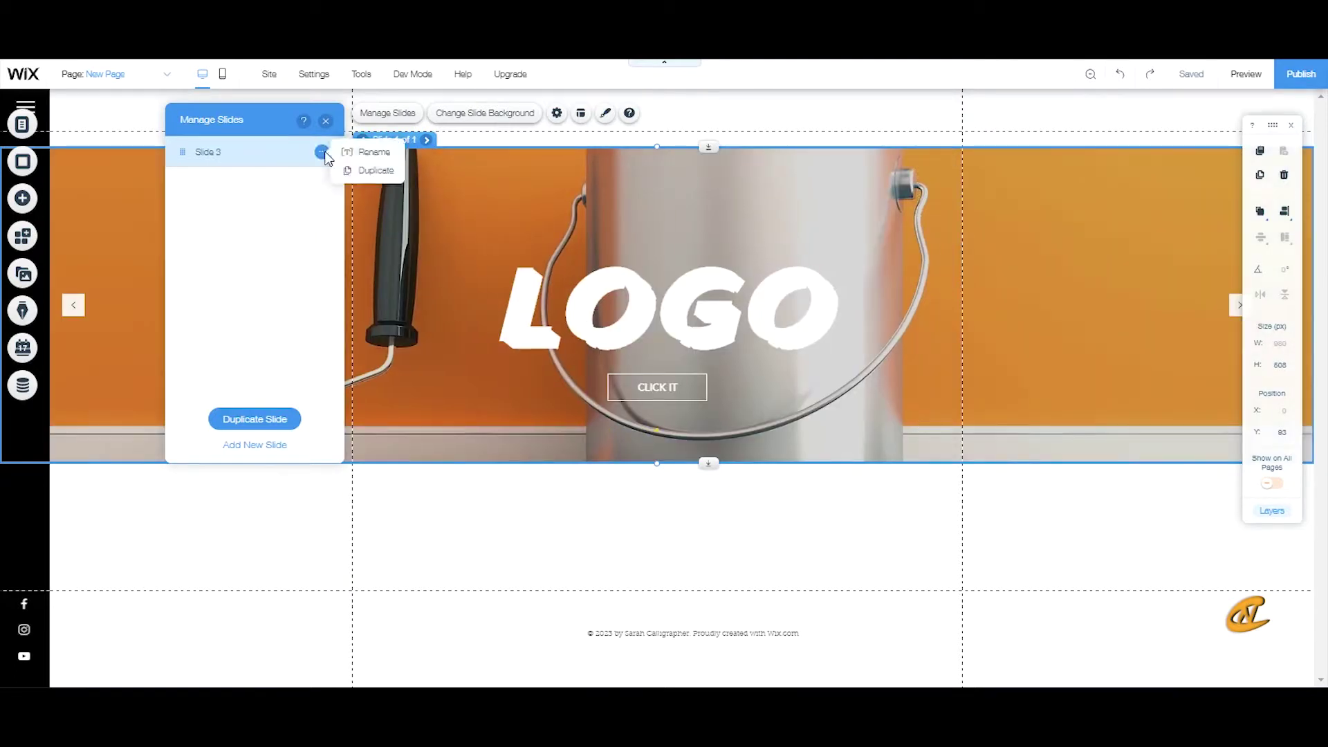
{"action": "left_click", "coordinate": [369, 154]}
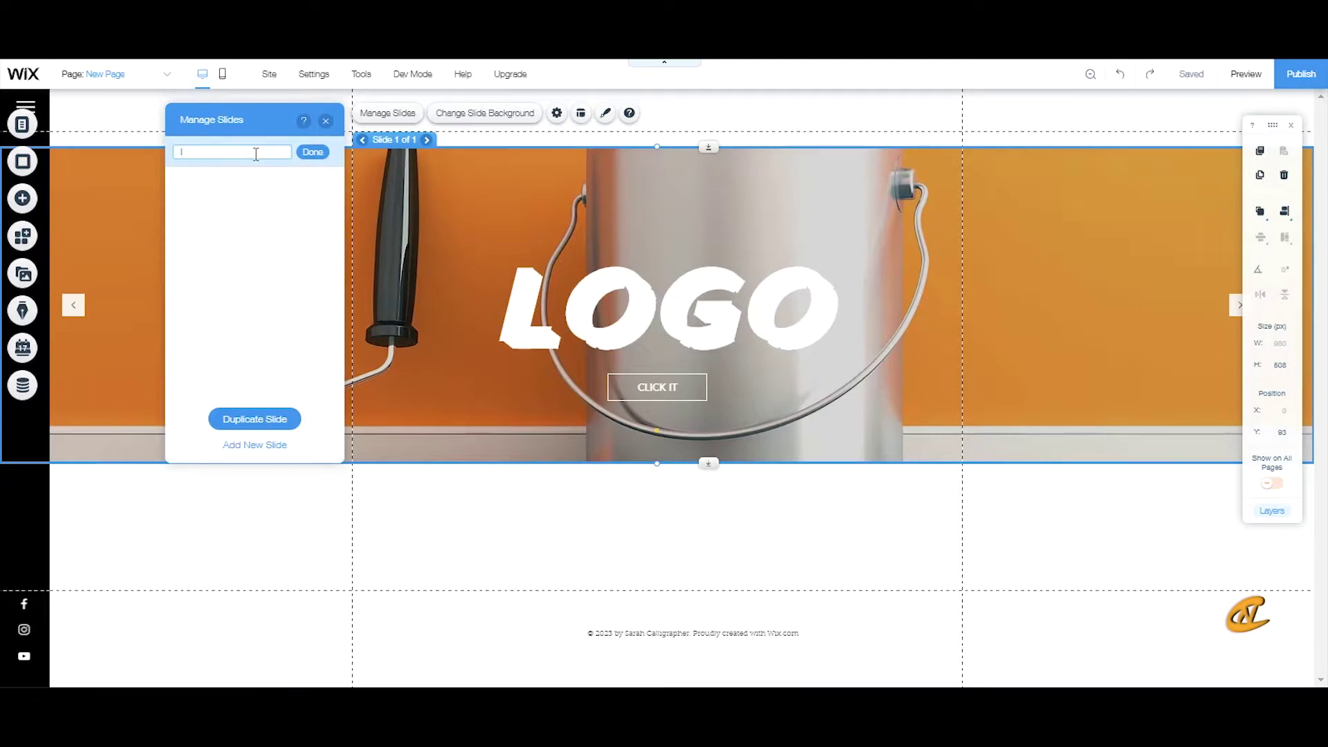
{"action": "key", "text": "Return"}
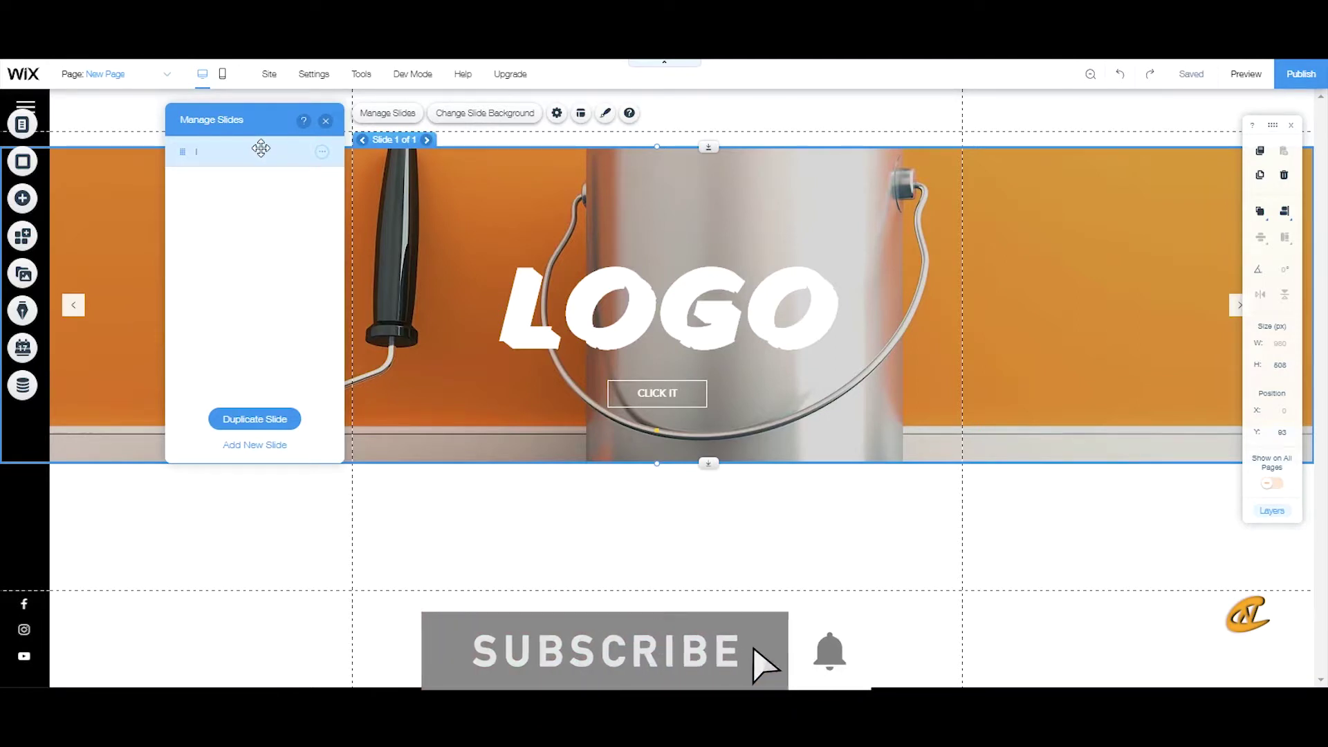
Delete the LOGO text and CLICK IT button from the remaining slide
{"action": "left_click", "coordinate": [633, 295]}
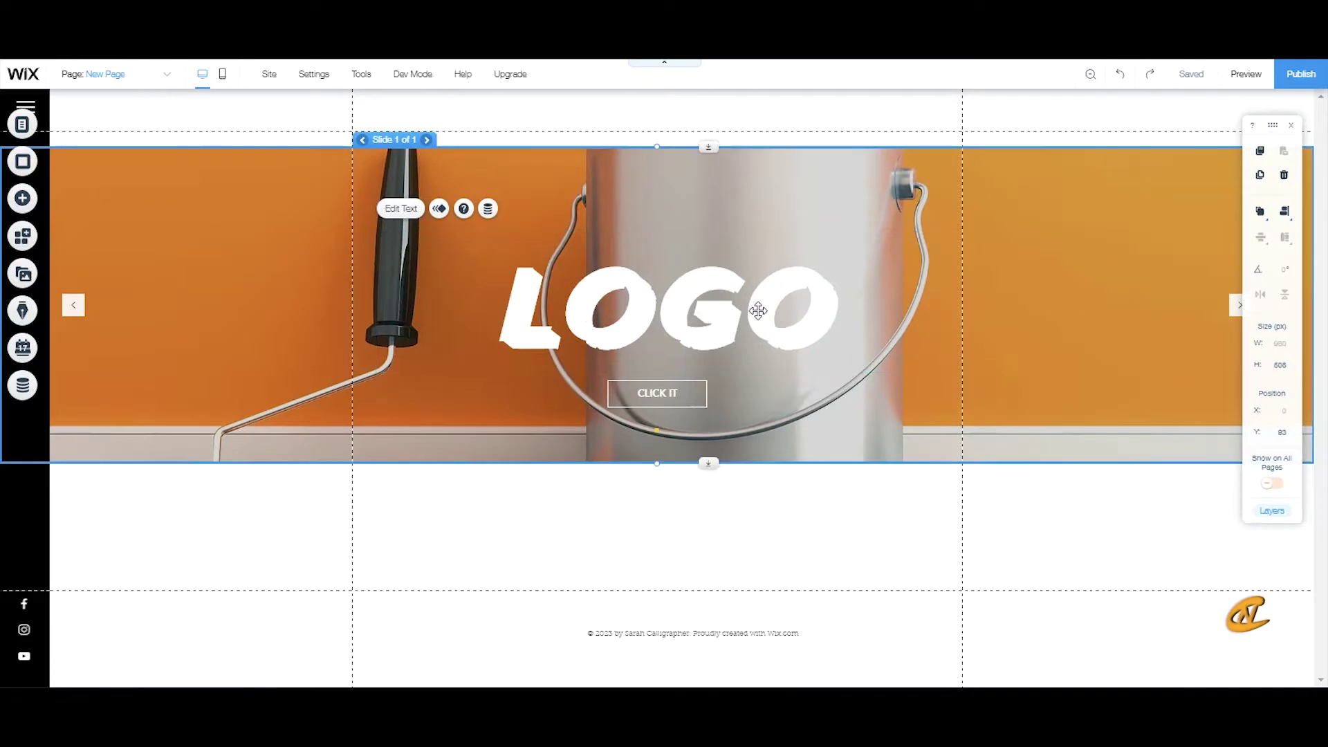
{"action": "key", "text": "Delete"}
{"action": "left_click", "coordinate": [658, 400]}
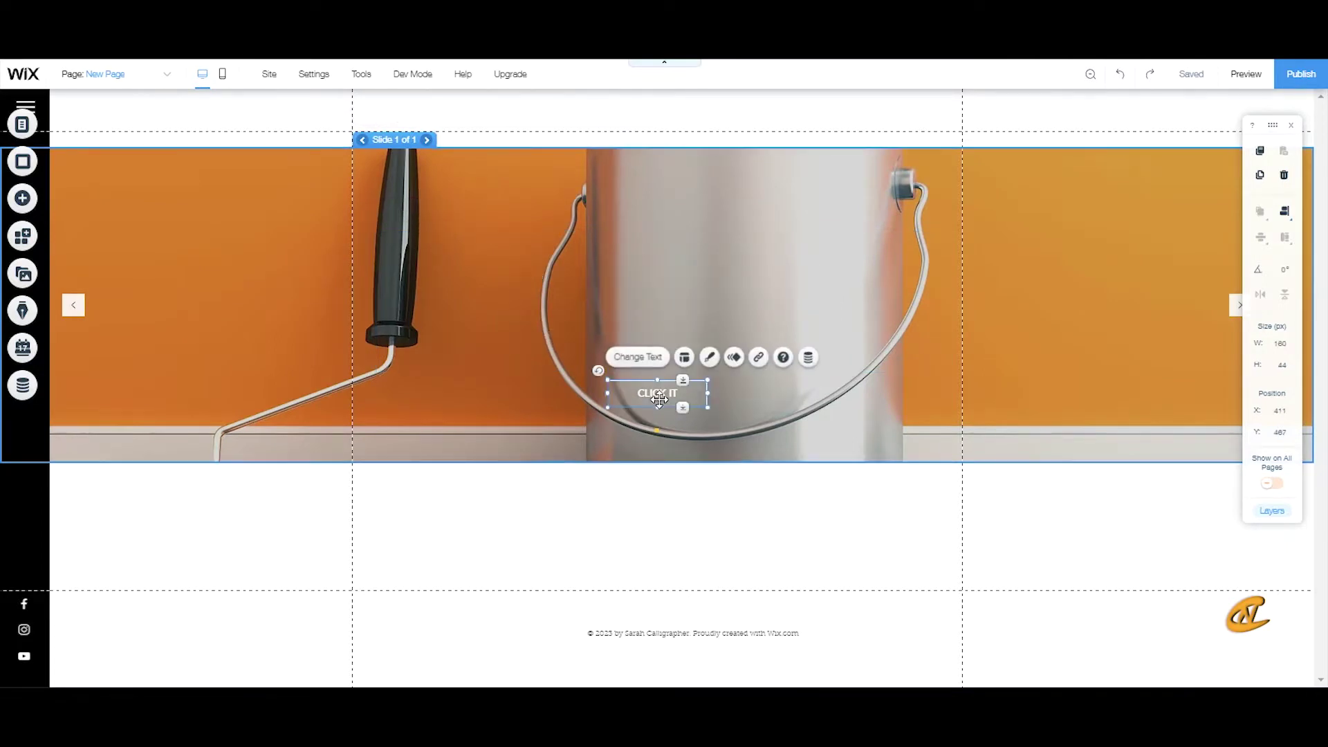
{"action": "key", "text": "Delete"}
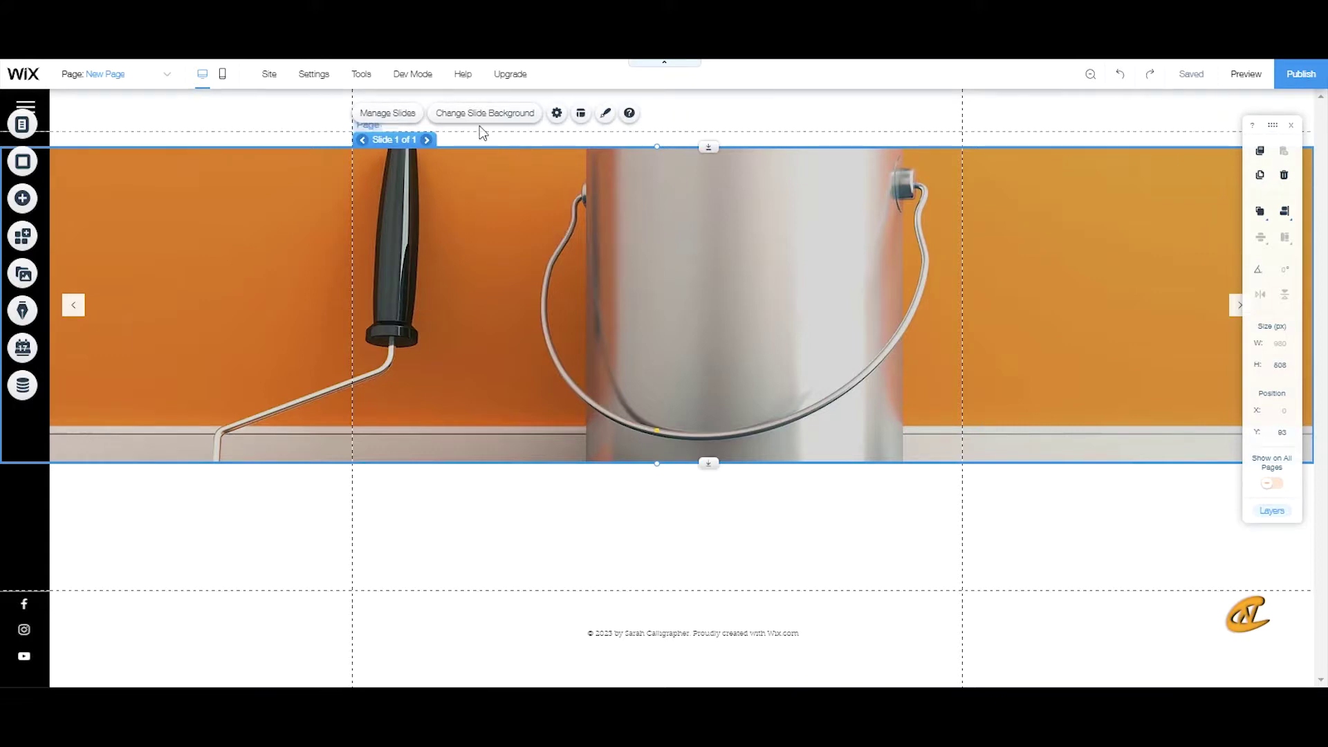
Replace the slide's paint-can image background with a plain white color
{"action": "left_click", "coordinate": [499, 116]}
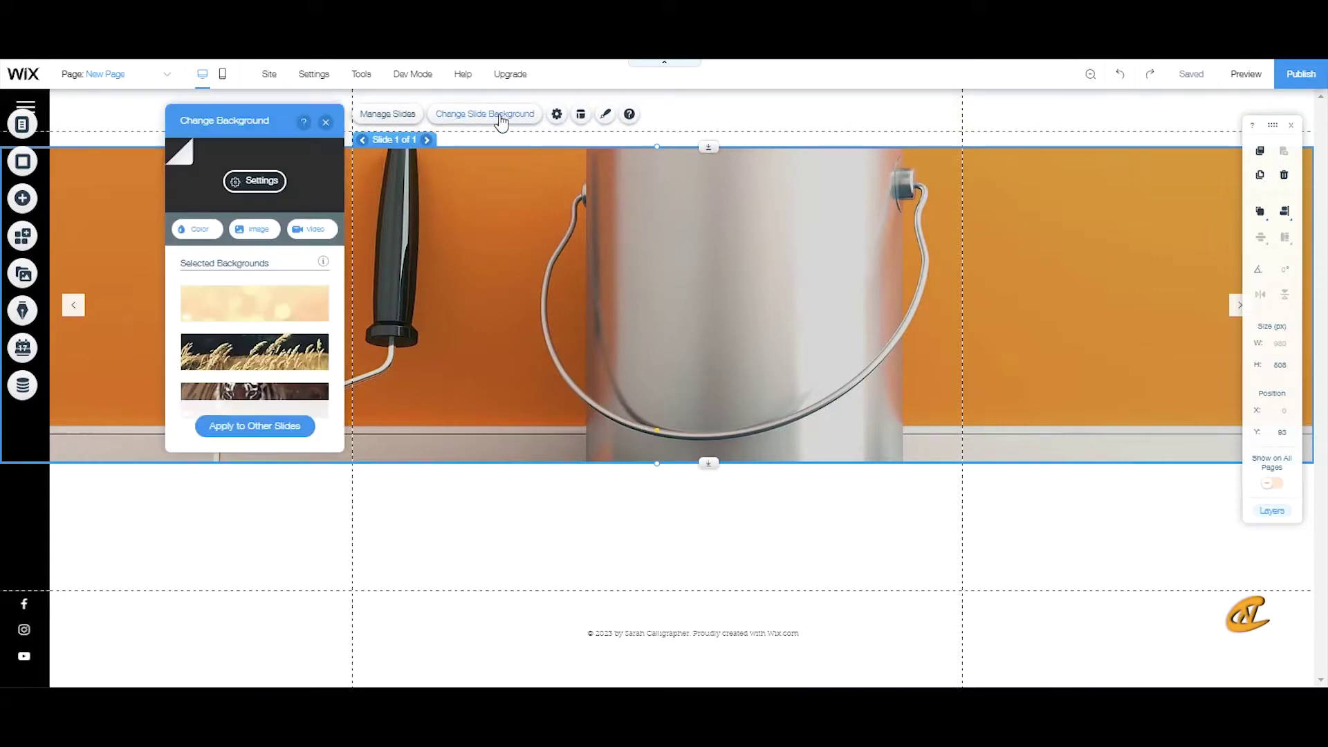
{"action": "left_click", "coordinate": [210, 231]}
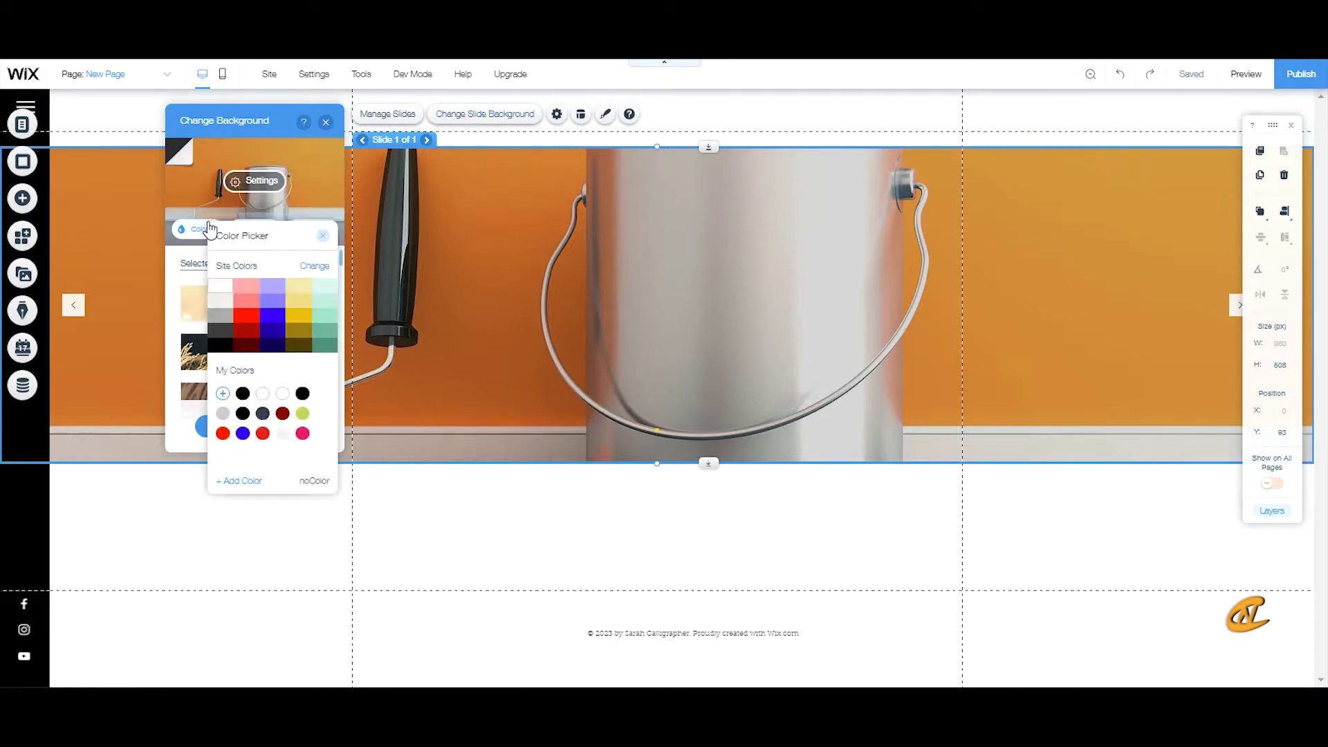
{"action": "left_click", "coordinate": [233, 291]}
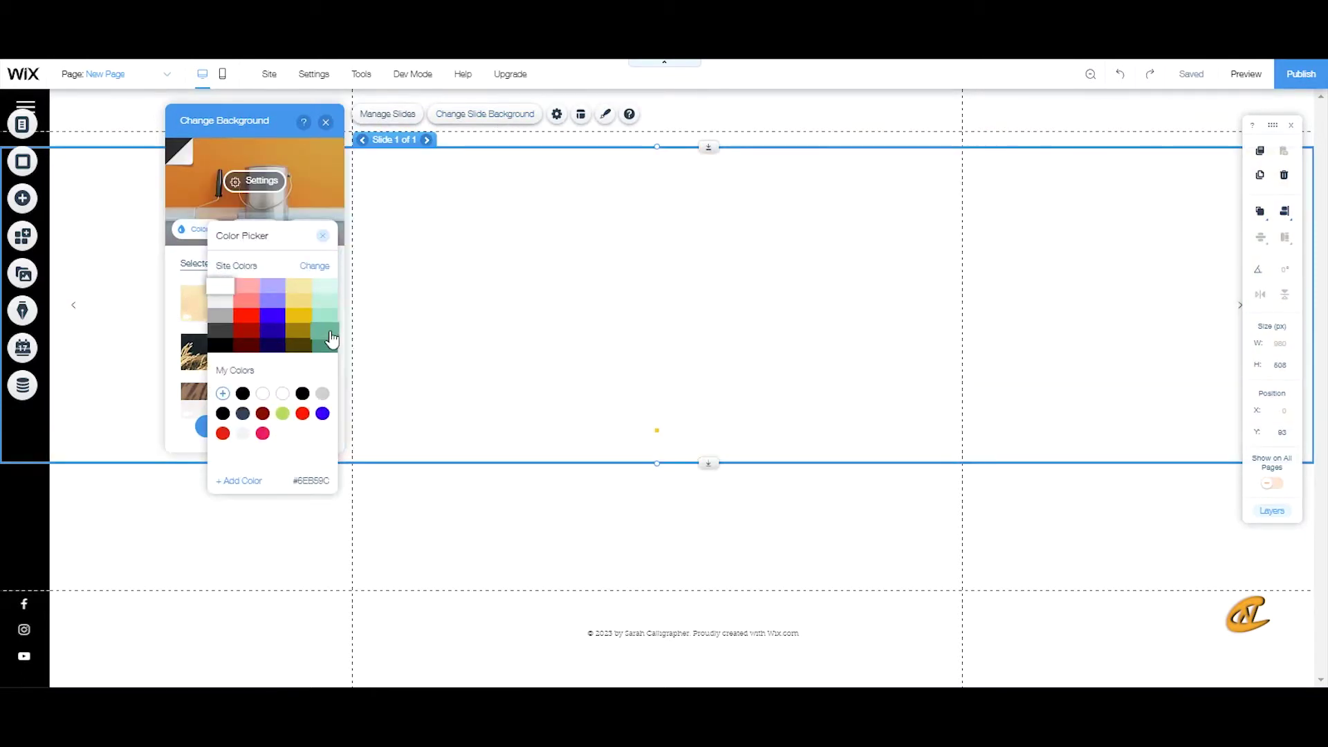
{"action": "left_click", "coordinate": [322, 237]}
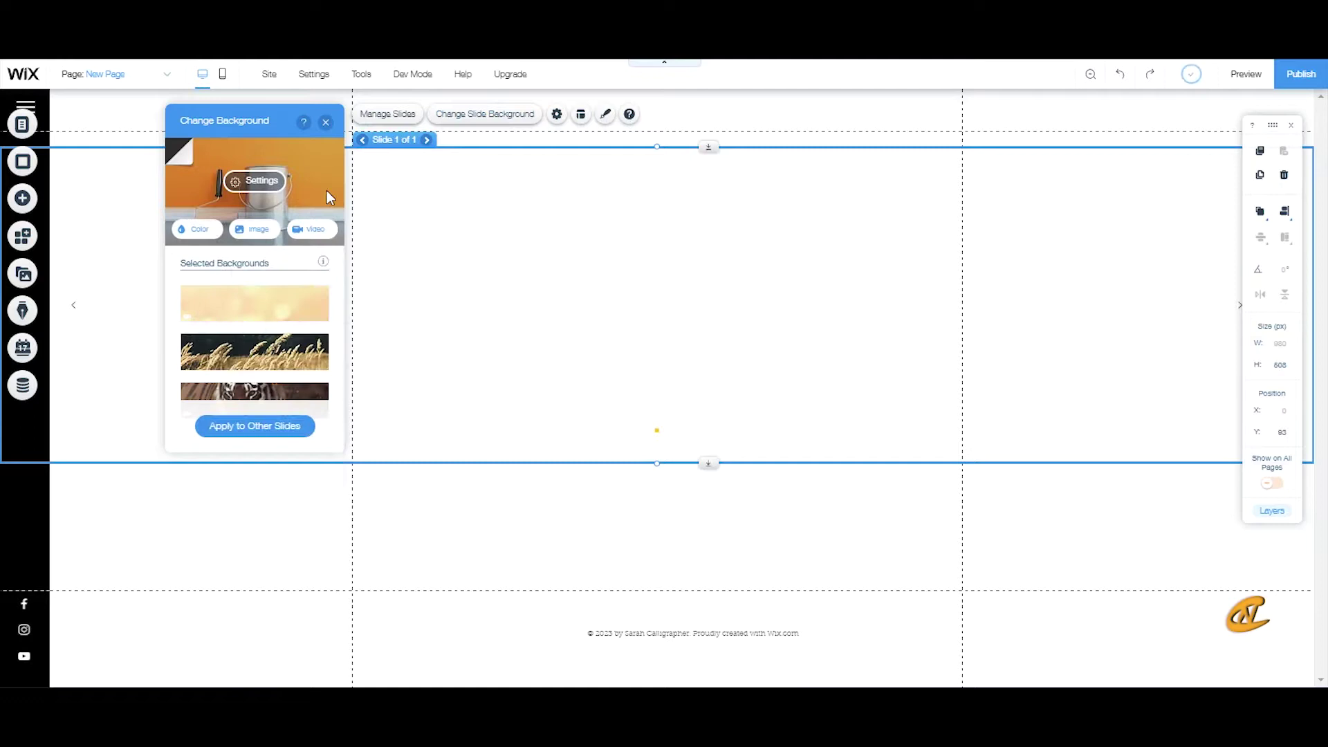
{"action": "left_click", "coordinate": [326, 122]}
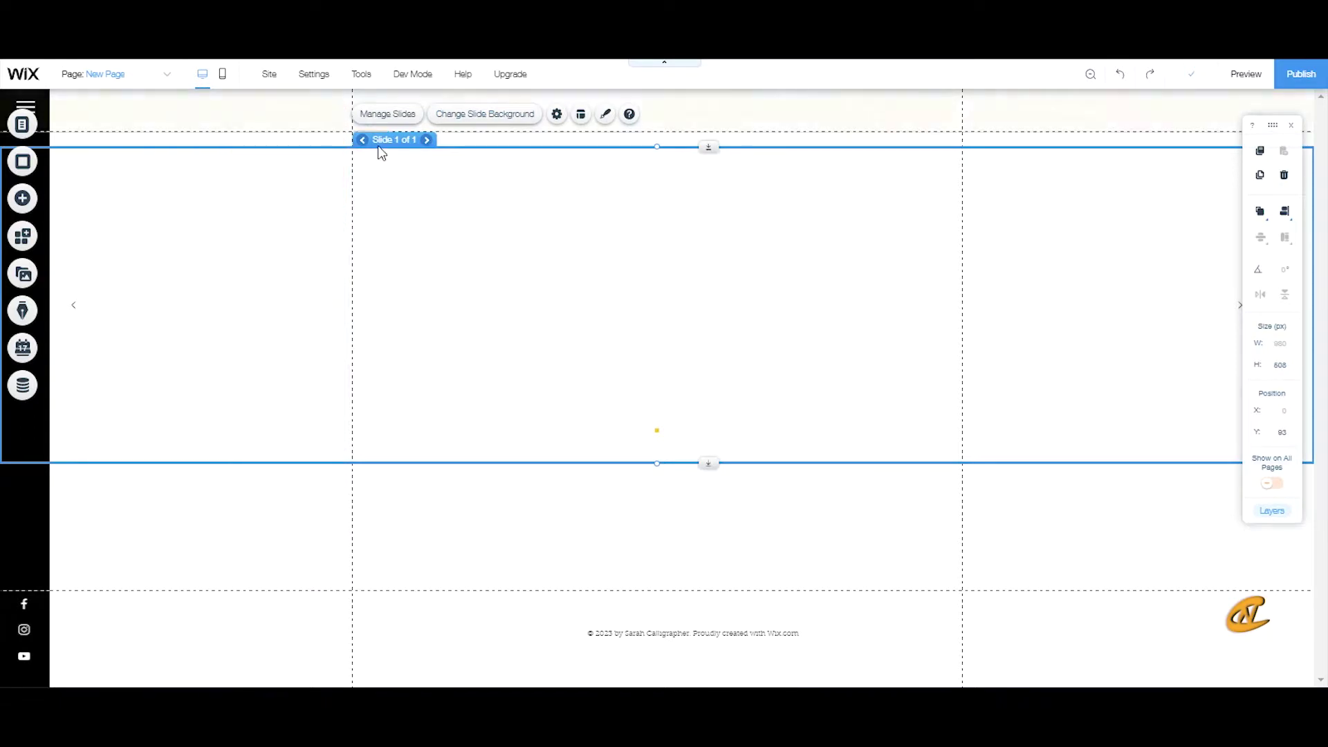
Set Slide Buttons, Selected Button, Arrow Background and Navigation Arrows opacity to 0%
{"action": "left_click", "coordinate": [607, 116]}
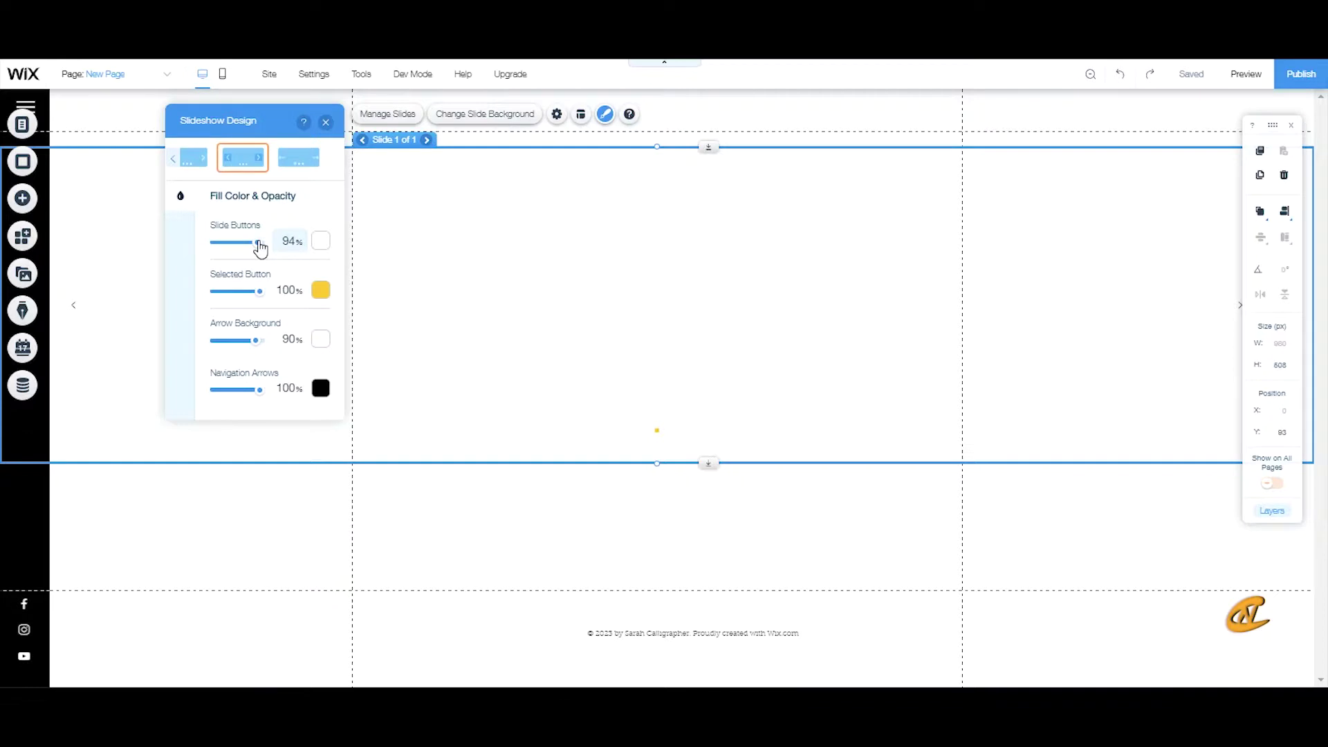
{"action": "left_click_drag", "start_coordinate": [247, 248], "coordinate": [186, 254]}
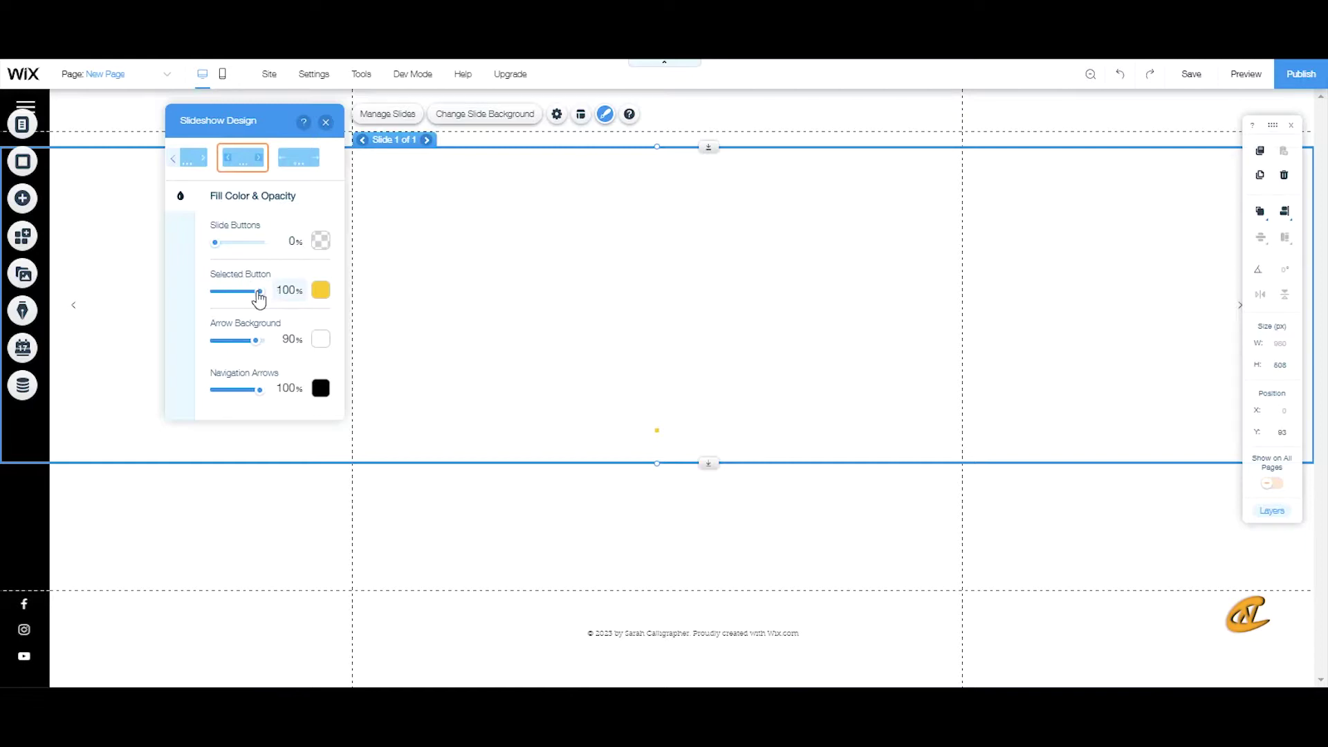
{"action": "left_click_drag", "start_coordinate": [259, 292], "coordinate": [187, 299]}
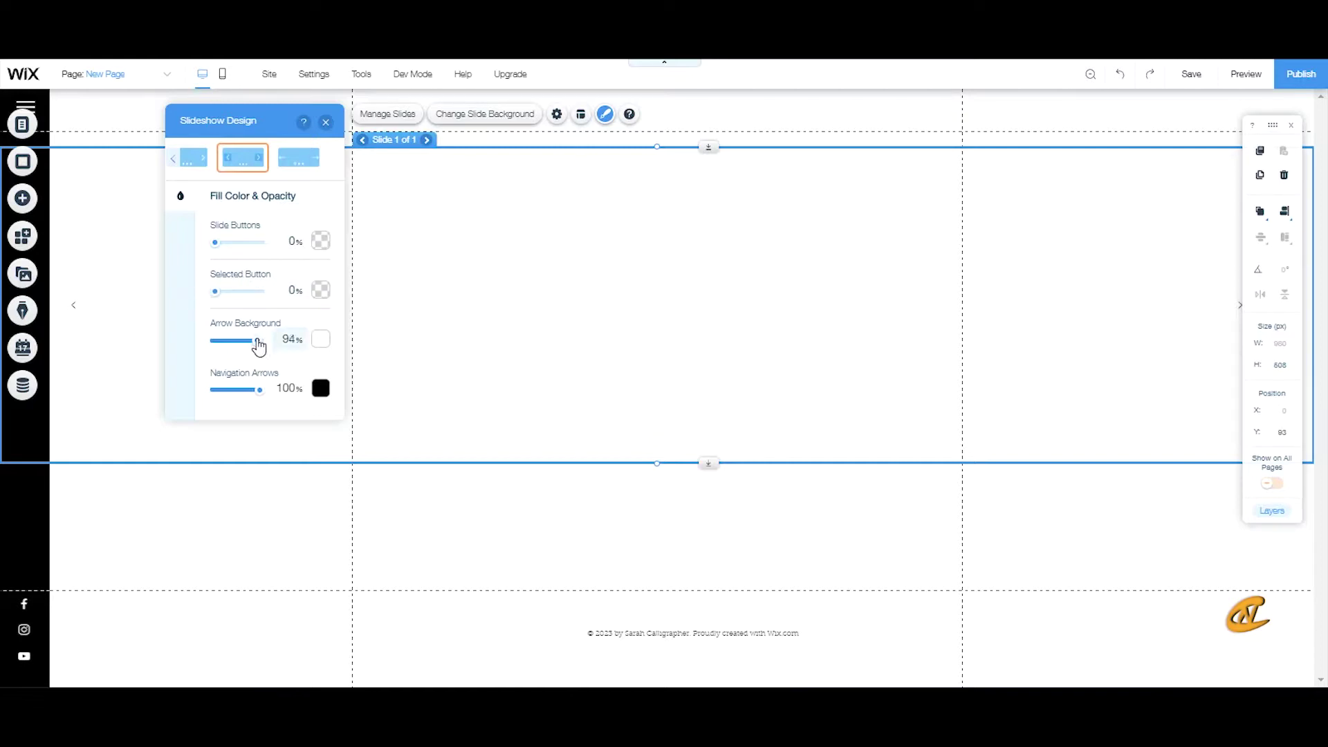
{"action": "left_click_drag", "start_coordinate": [259, 348], "coordinate": [193, 350]}
{"action": "left_click_drag", "start_coordinate": [260, 396], "coordinate": [195, 397]}
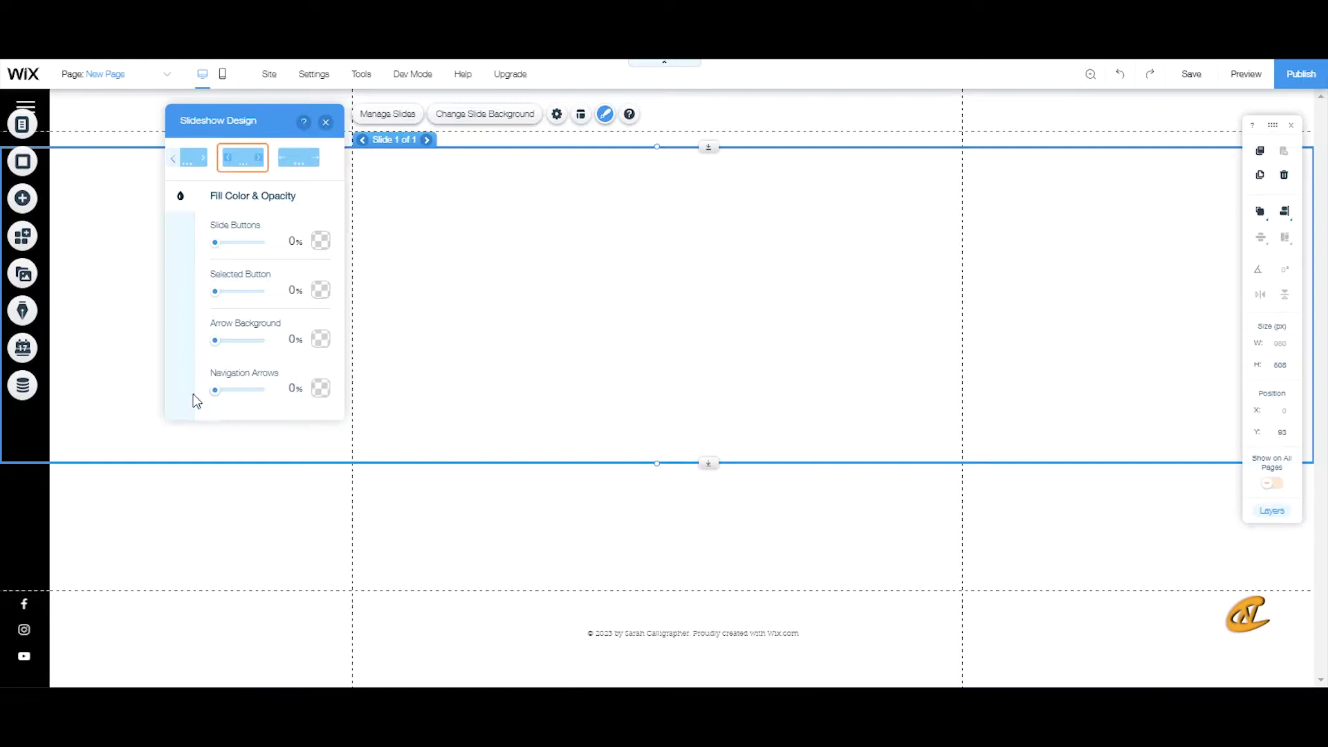
Apply the plain themed text Button style to the CLICK IT button
{"action": "left_click", "coordinate": [326, 124]}
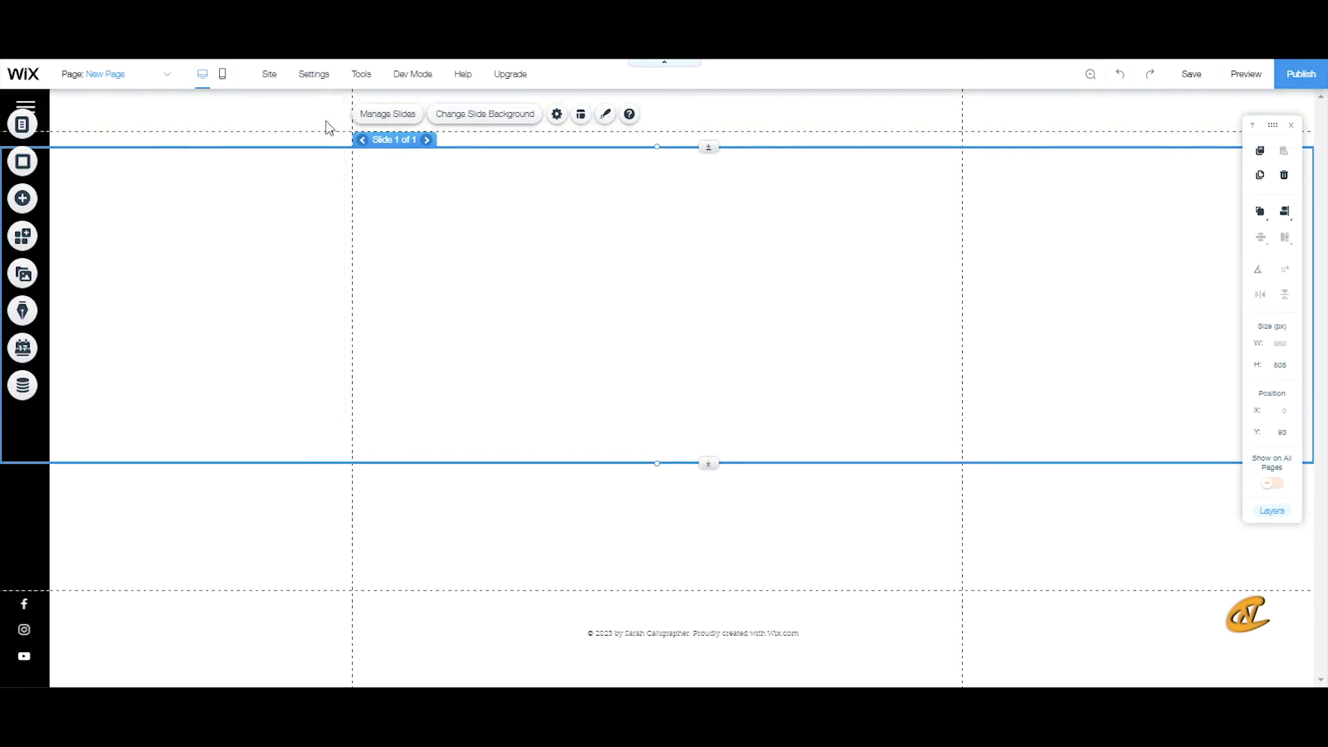
{"action": "left_click", "coordinate": [864, 504]}
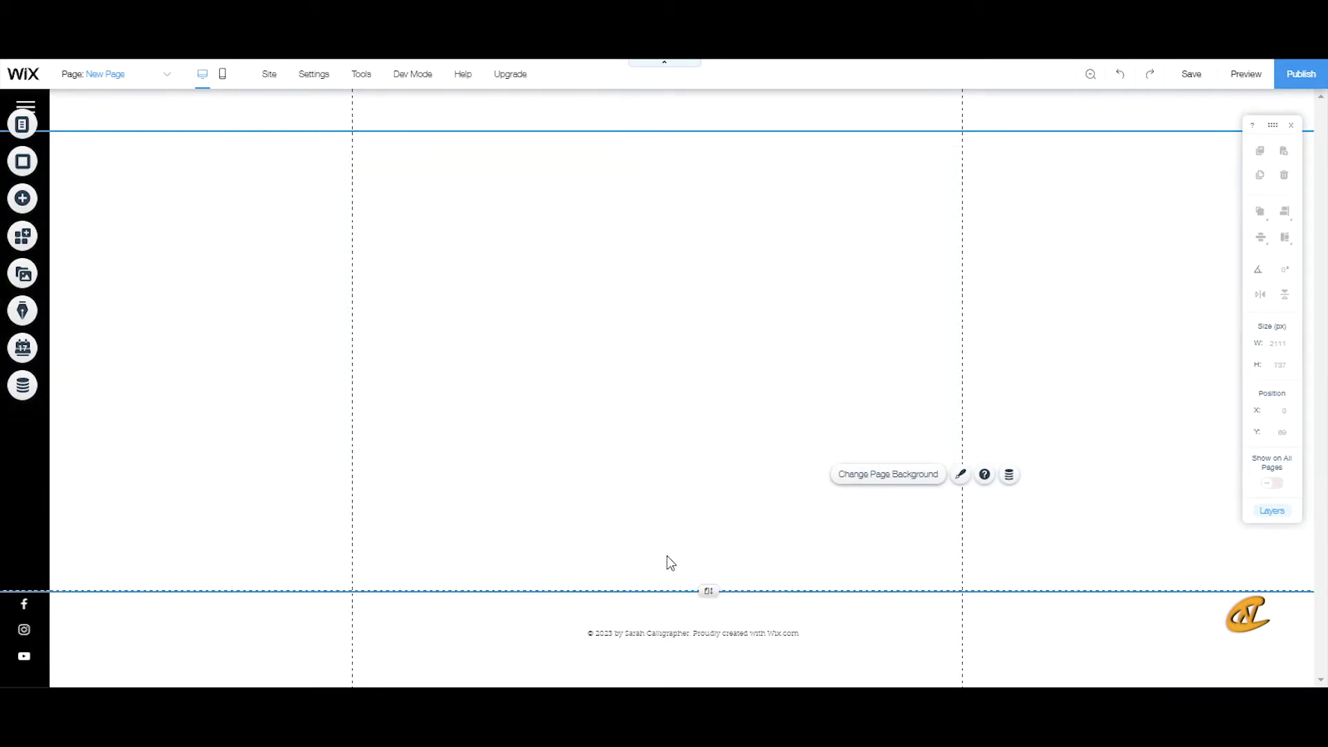
{"action": "left_click", "coordinate": [682, 568]}
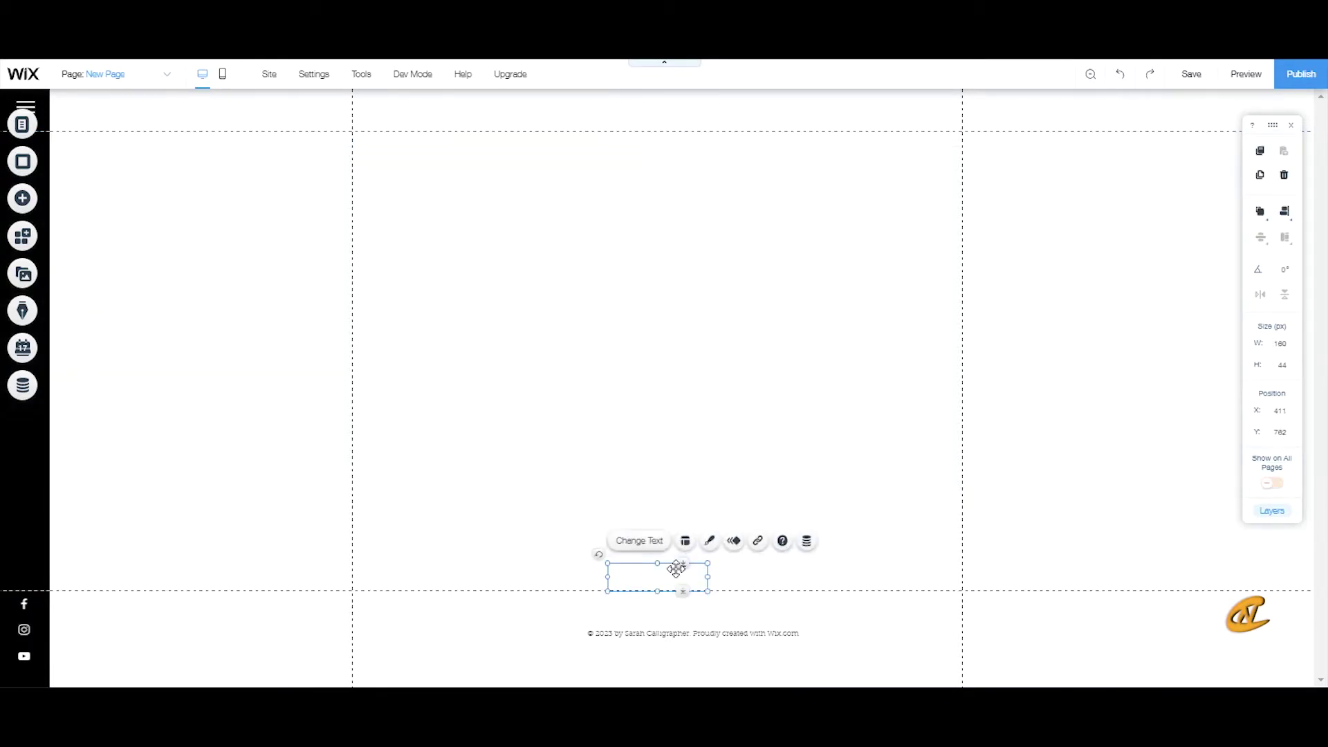
{"action": "left_click", "coordinate": [710, 542]}
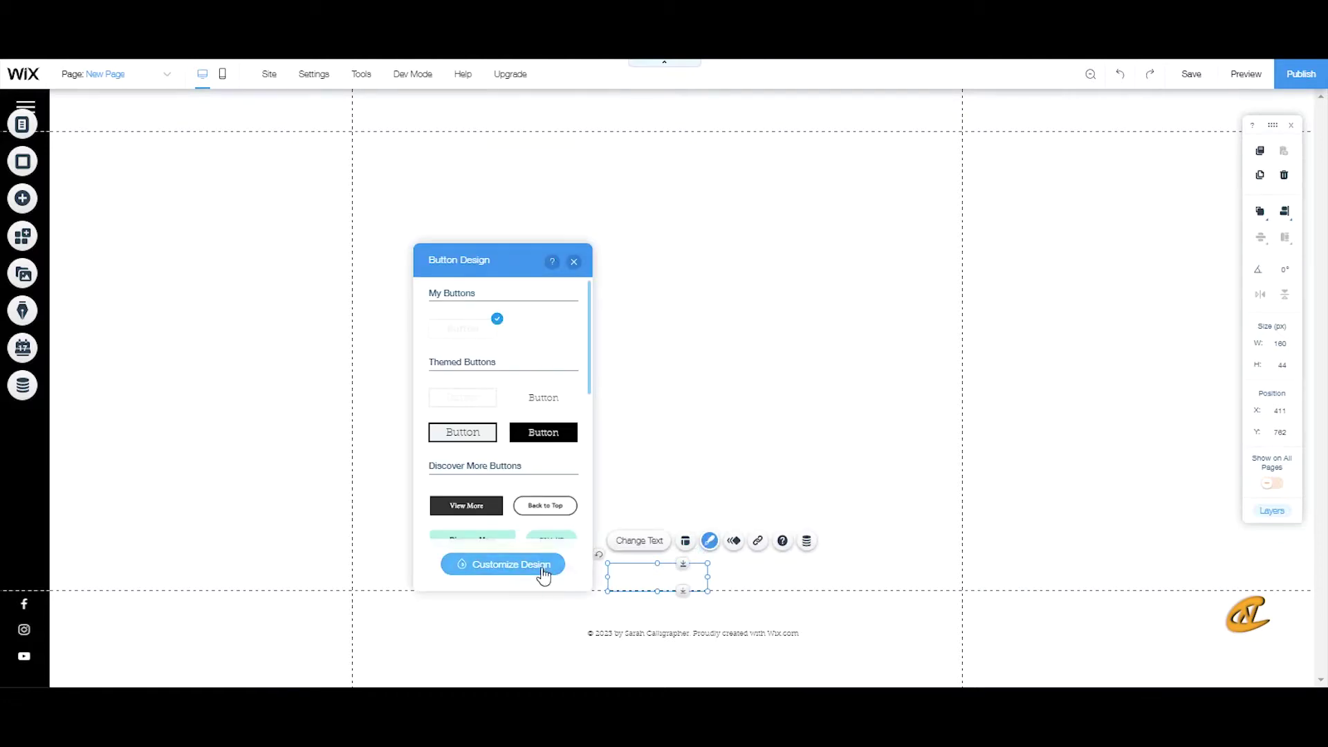
{"action": "left_click", "coordinate": [561, 399]}
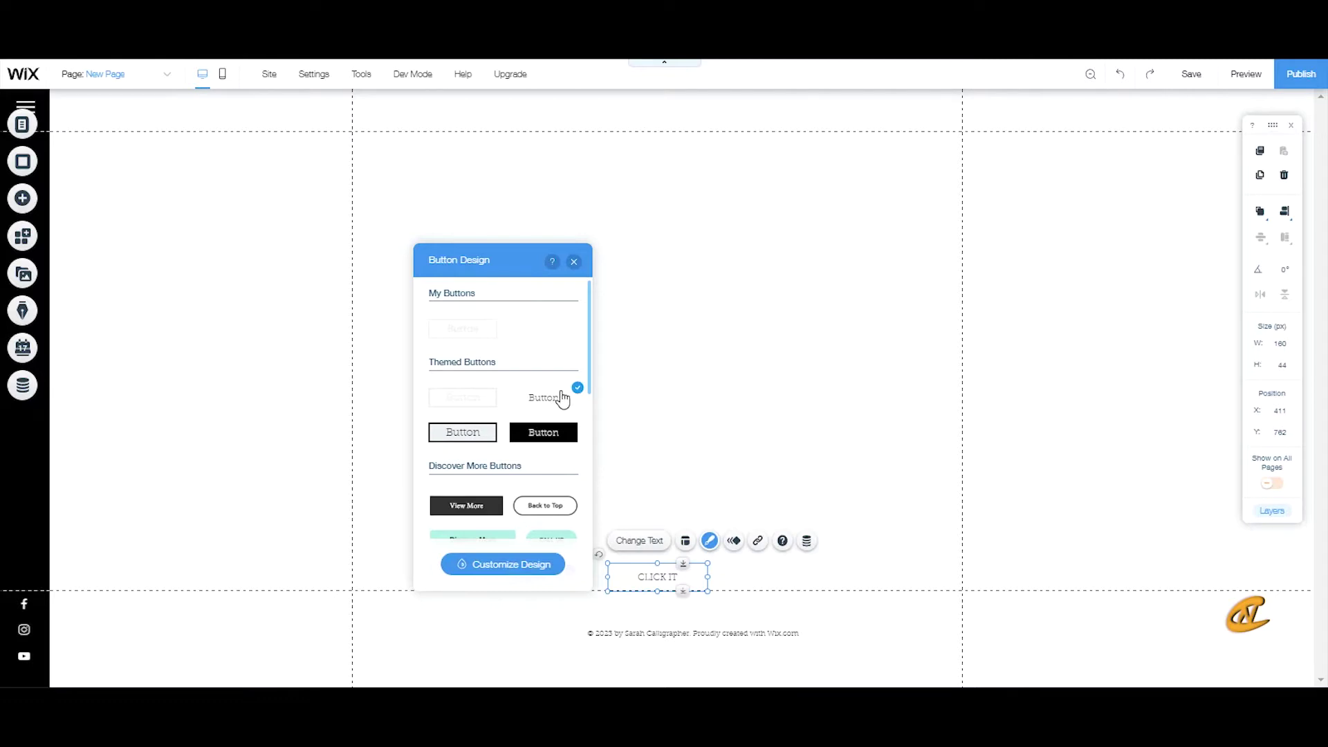
{"action": "left_click", "coordinate": [574, 263]}
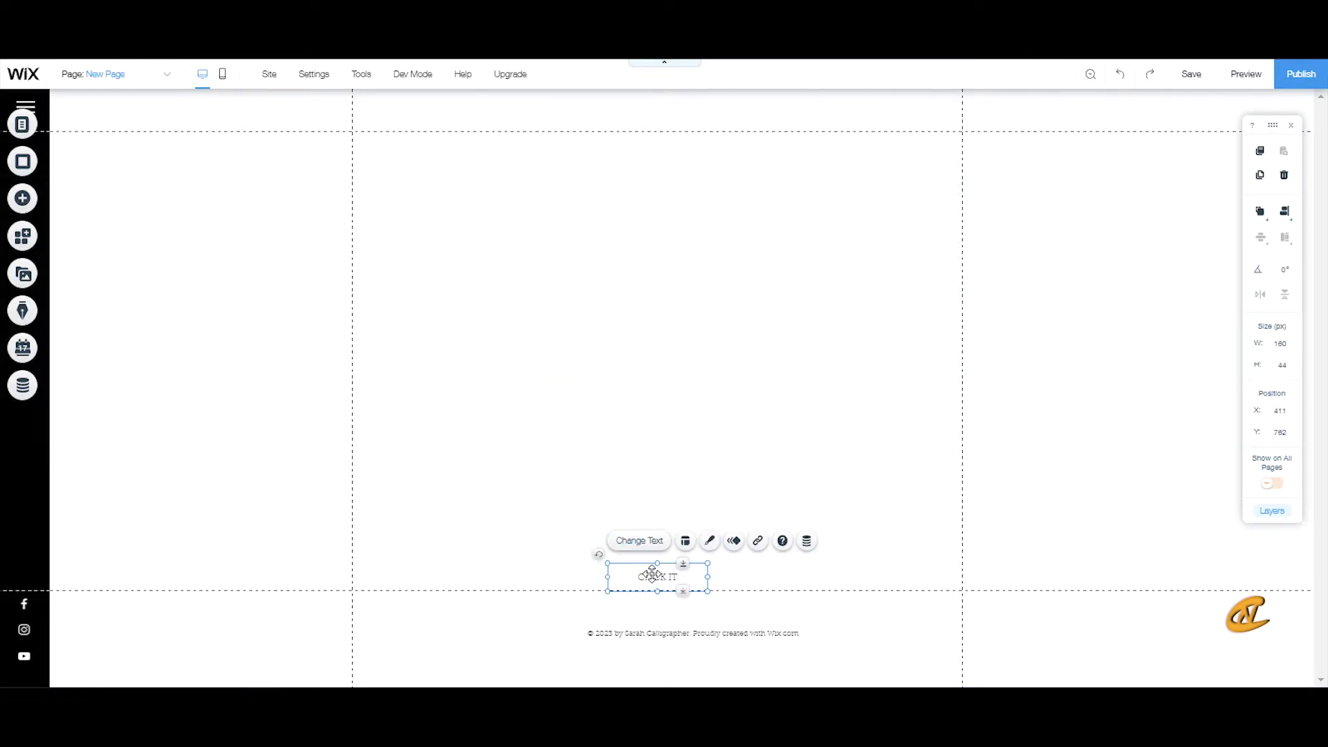
Move the button up beneath the slideshow to y 625 and lengthen the page
{"action": "left_click_drag", "start_coordinate": [652, 566], "coordinate": [654, 499]}
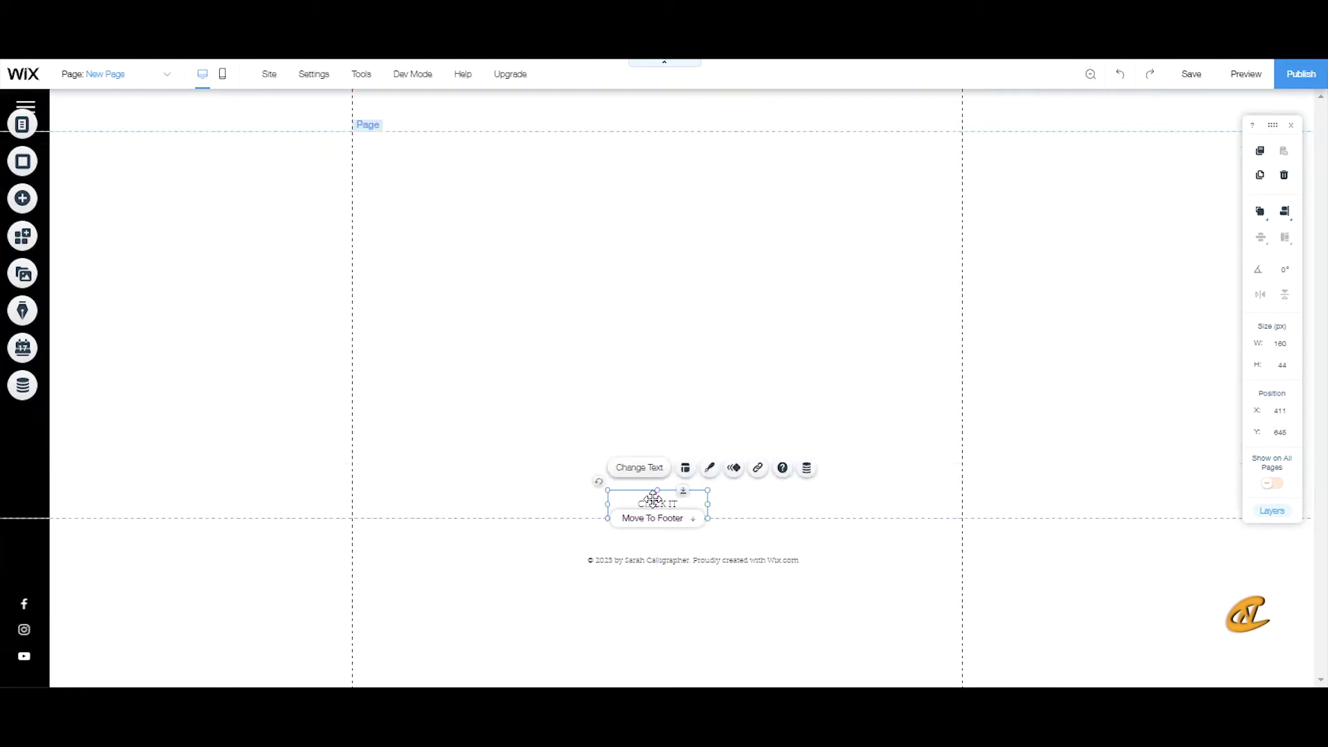
{"action": "left_click", "coordinate": [771, 496]}
{"action": "left_click_drag", "start_coordinate": [709, 519], "coordinate": [710, 556]}
{"action": "left_click", "coordinate": [679, 499]}
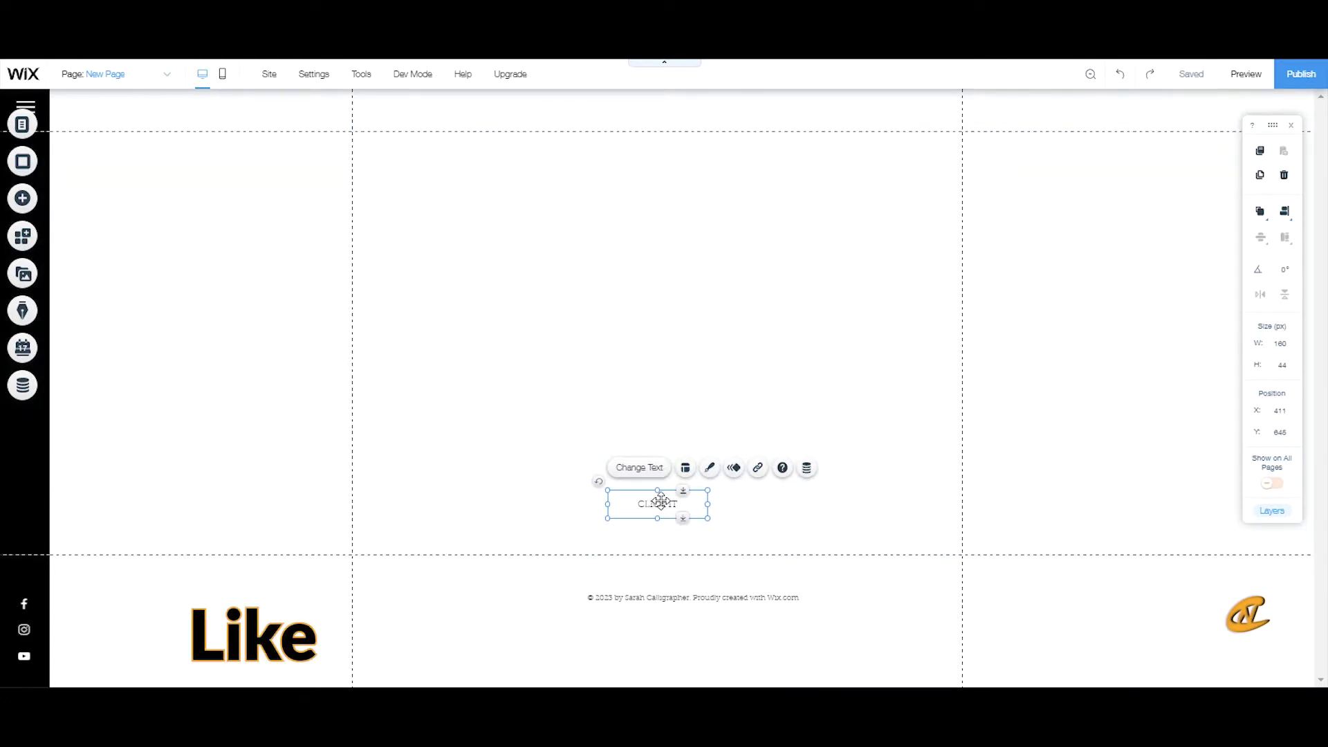
{"action": "left_click_drag", "start_coordinate": [659, 500], "coordinate": [674, 492]}
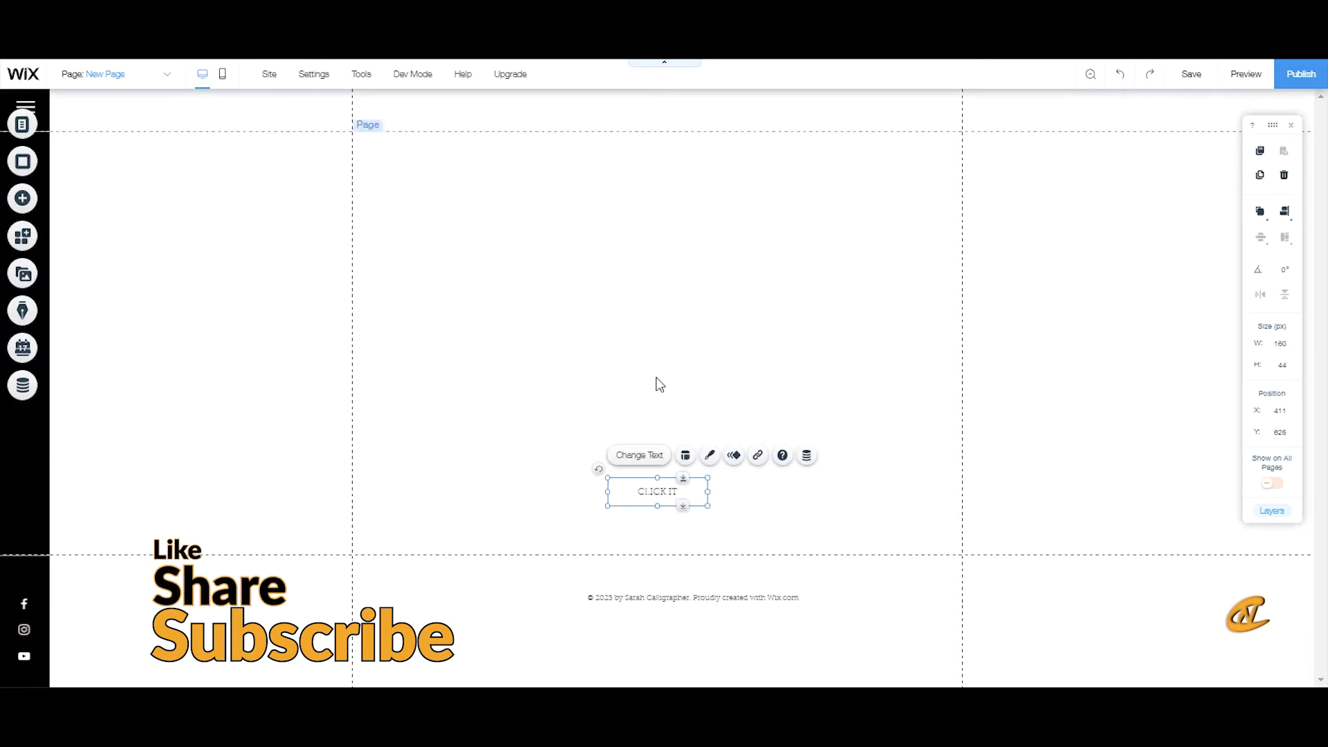
{"action": "left_click", "coordinate": [629, 353]}
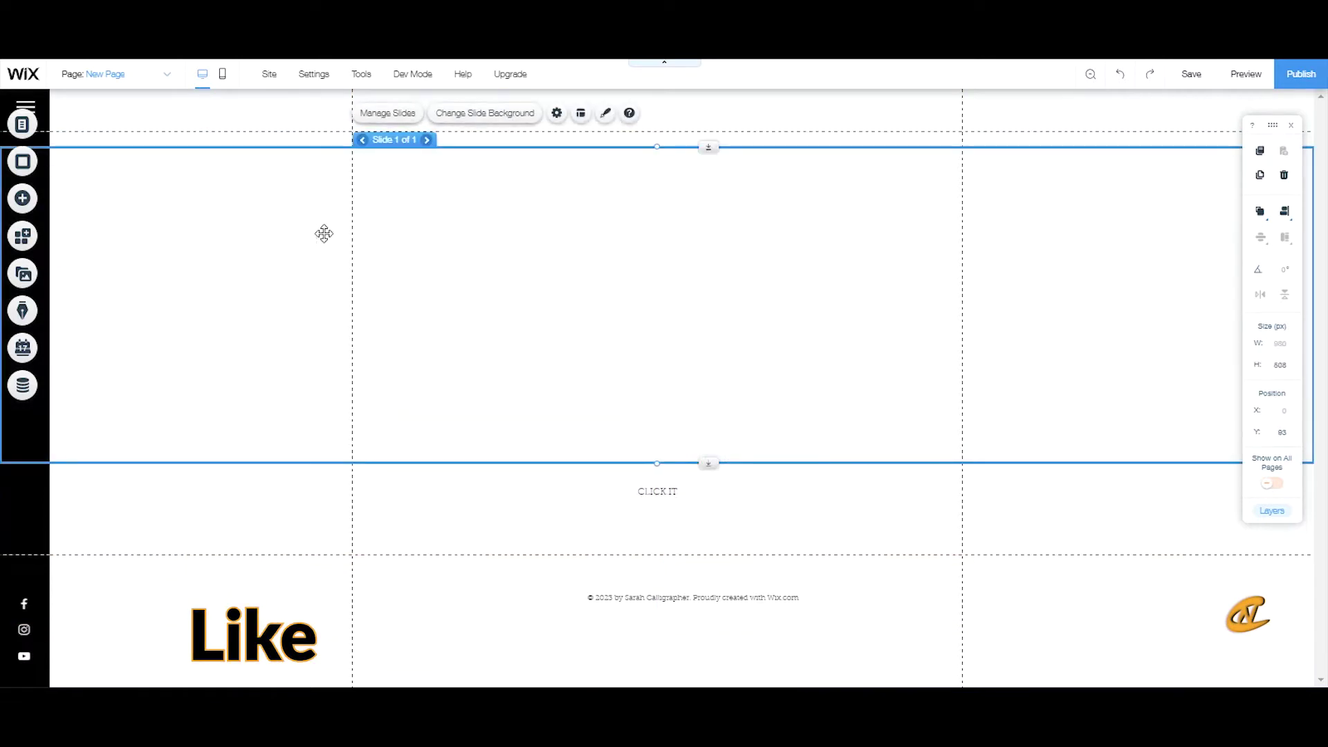
Add a Heading 1 text element onto the slideshow and raise it
{"action": "left_click", "coordinate": [29, 201]}
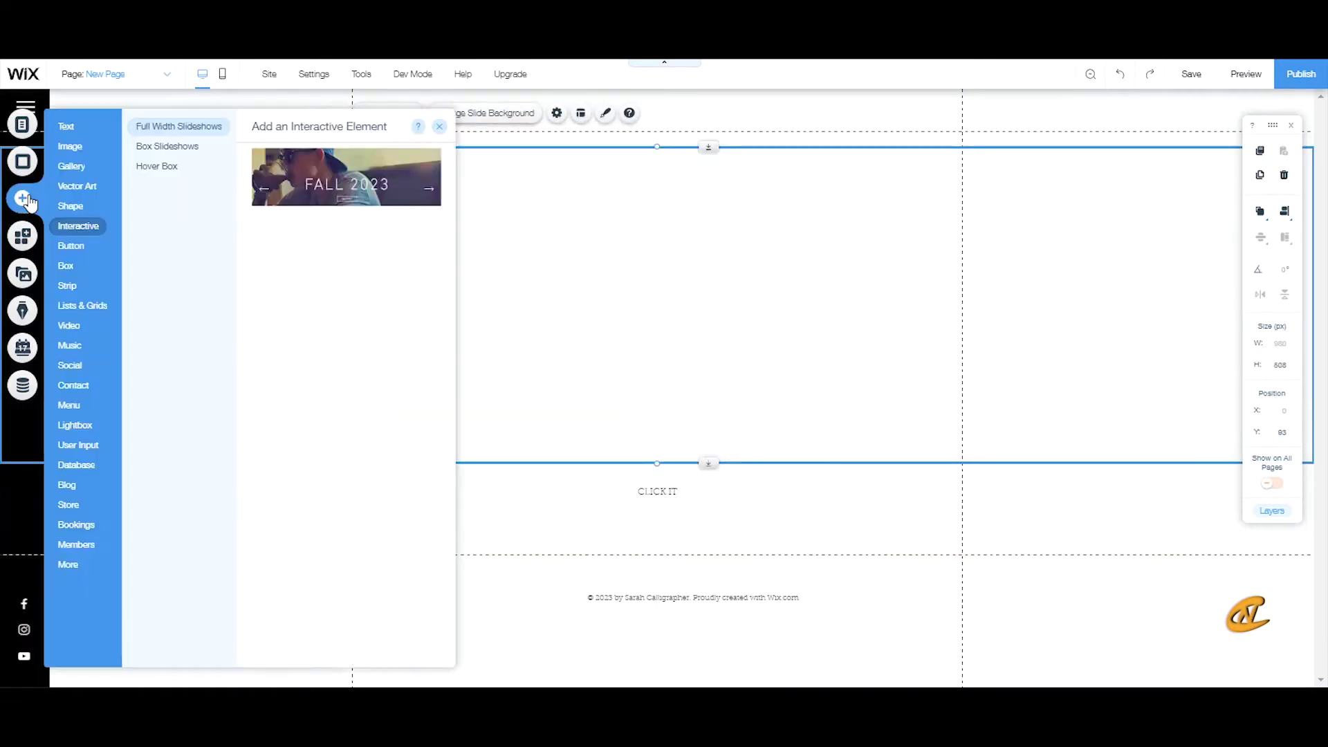
{"action": "left_click", "coordinate": [66, 127]}
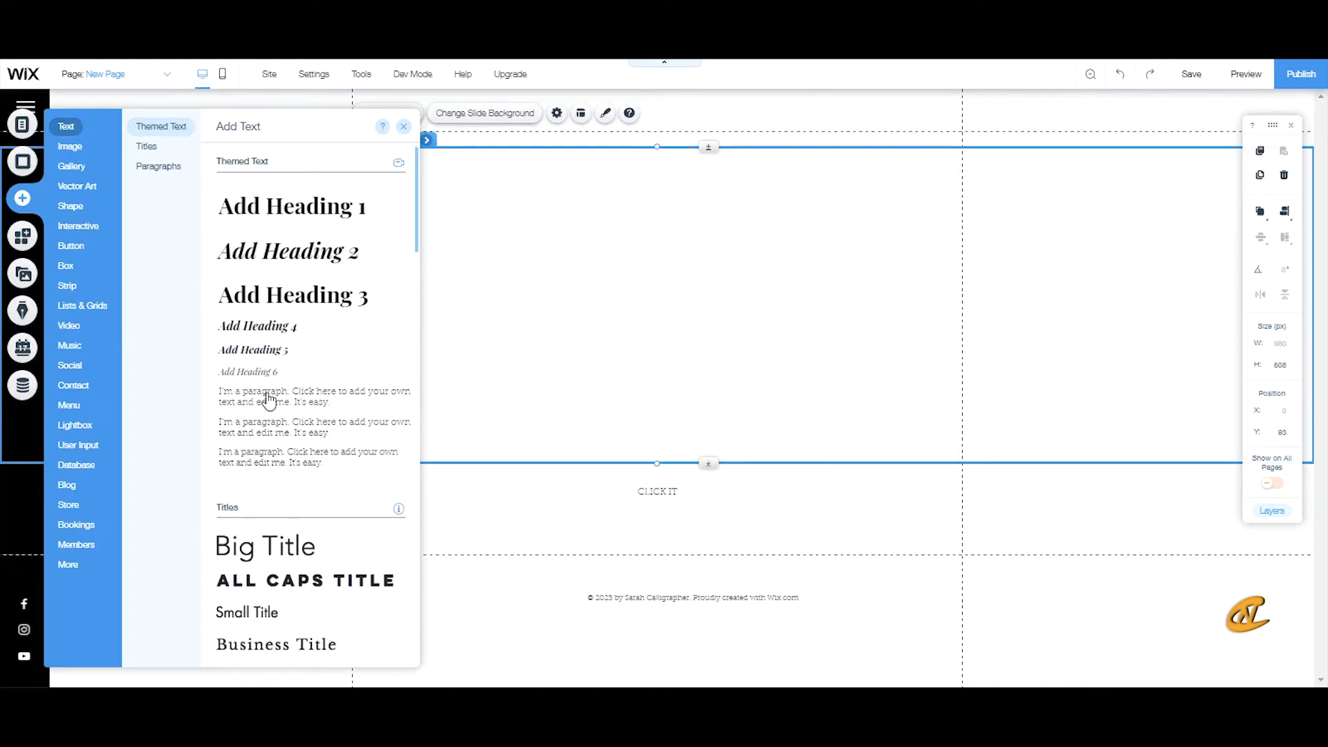
{"action": "left_click_drag", "start_coordinate": [294, 207], "coordinate": [616, 388]}
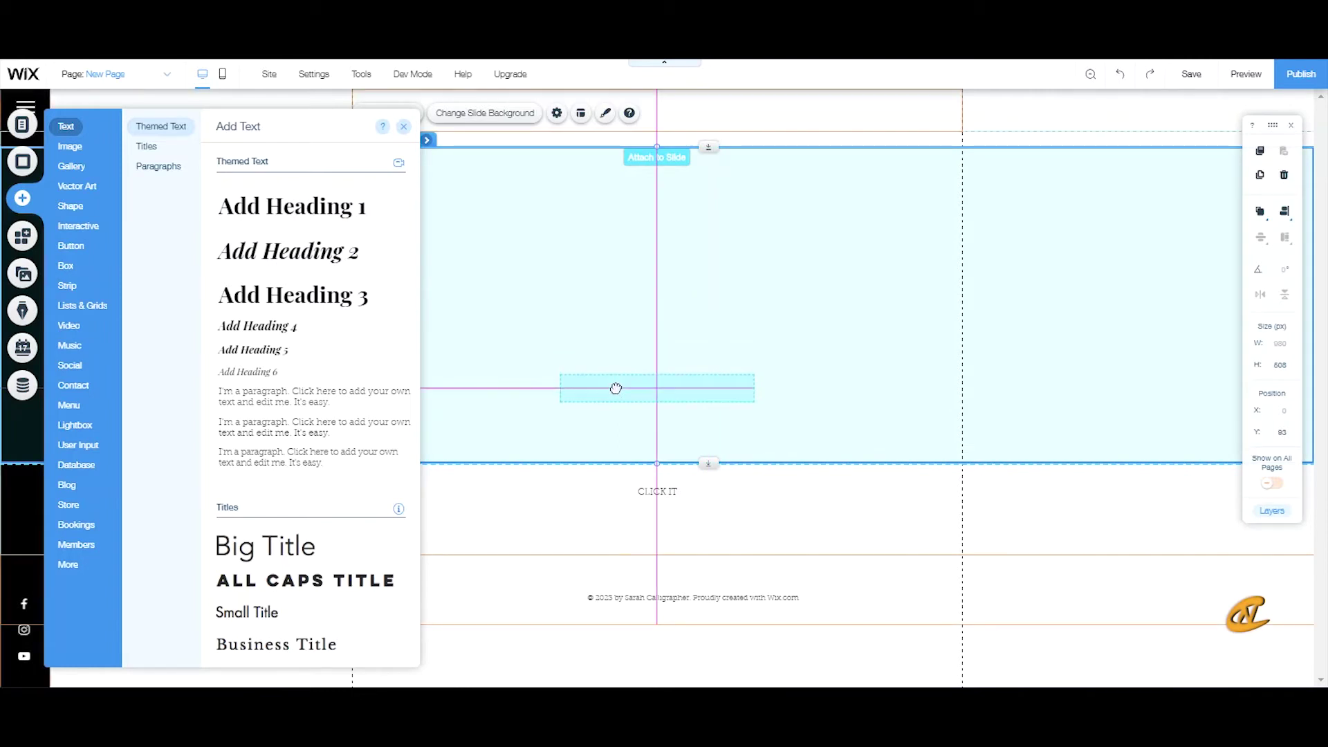
{"action": "left_click_drag", "start_coordinate": [616, 388], "coordinate": [616, 388]}
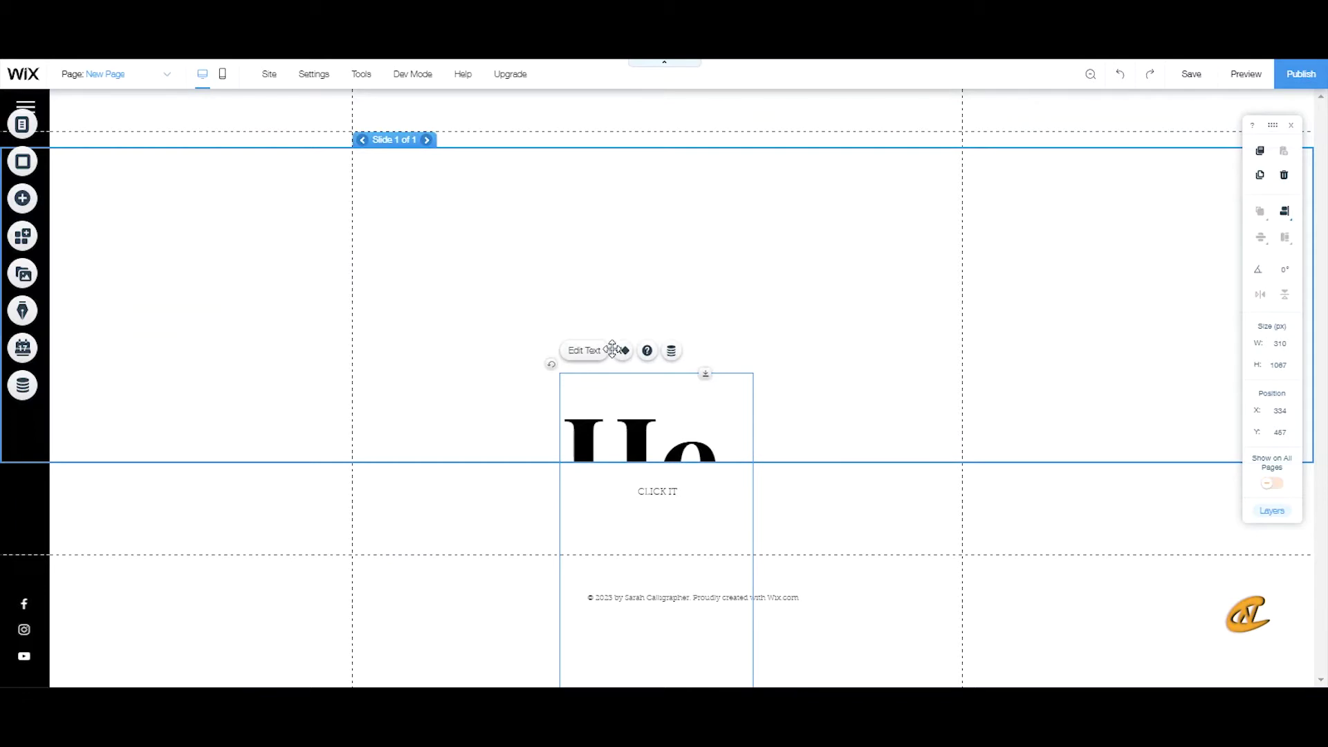
{"action": "left_click_drag", "start_coordinate": [625, 416], "coordinate": [622, 235]}
Widen the heading onto a single line and centre it on the slide
{"action": "left_click_drag", "start_coordinate": [563, 507], "coordinate": [140, 419]}
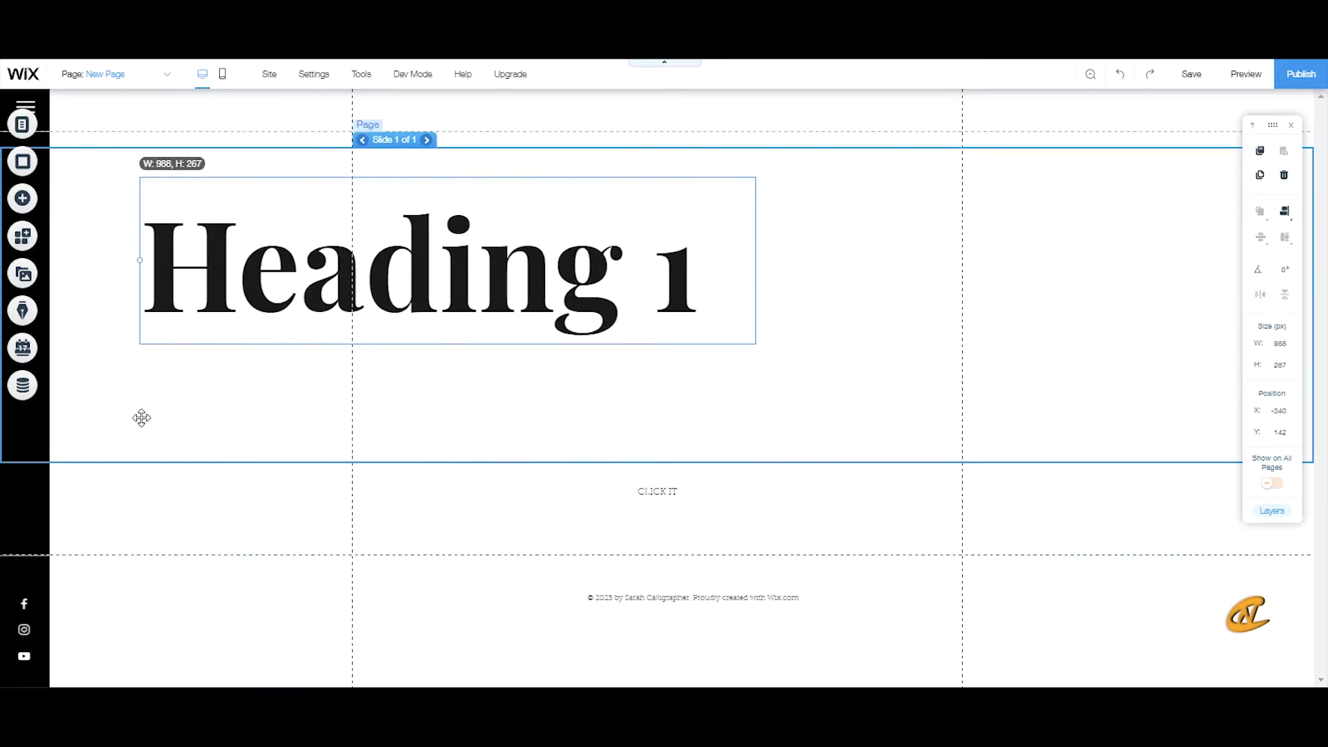
{"action": "left_click_drag", "start_coordinate": [588, 316], "coordinate": [618, 387]}
{"action": "double_click", "coordinate": [618, 387]}
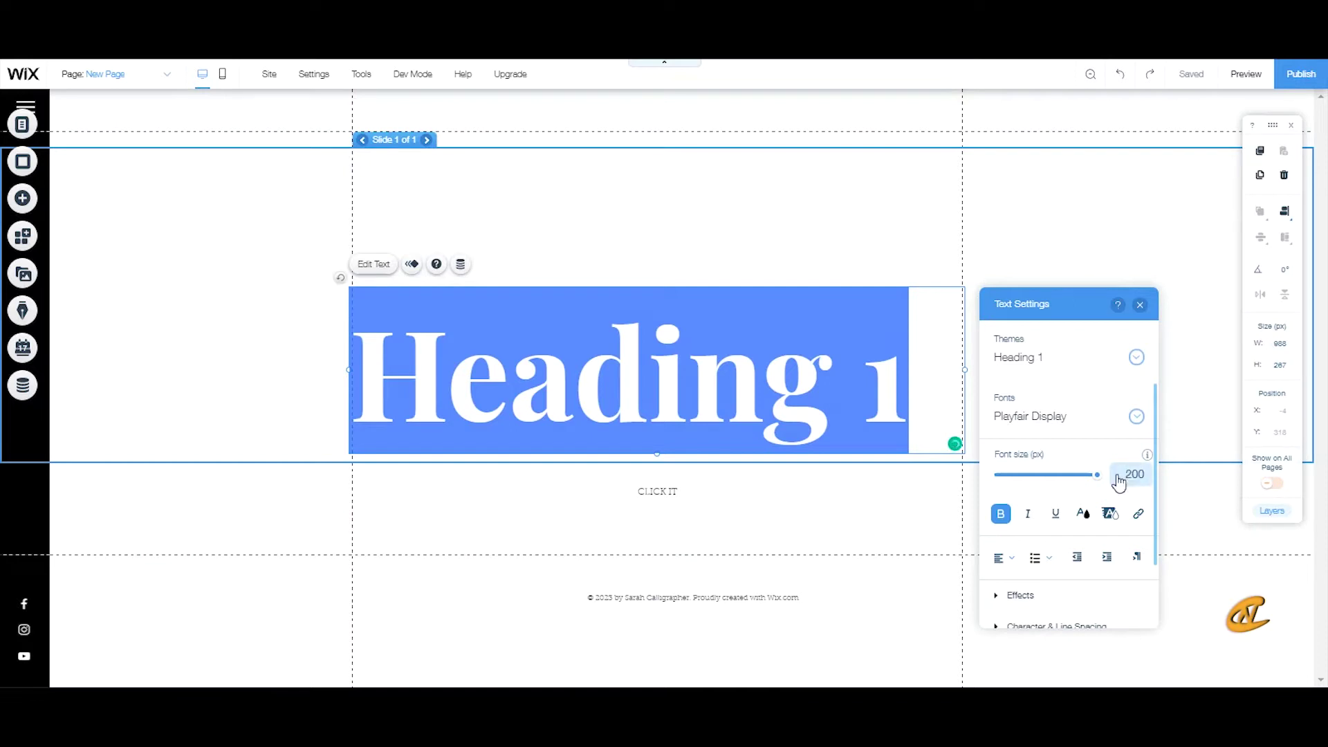
Set the heading font size to 100 px and centre-align its text
{"action": "left_click", "coordinate": [1129, 477]}
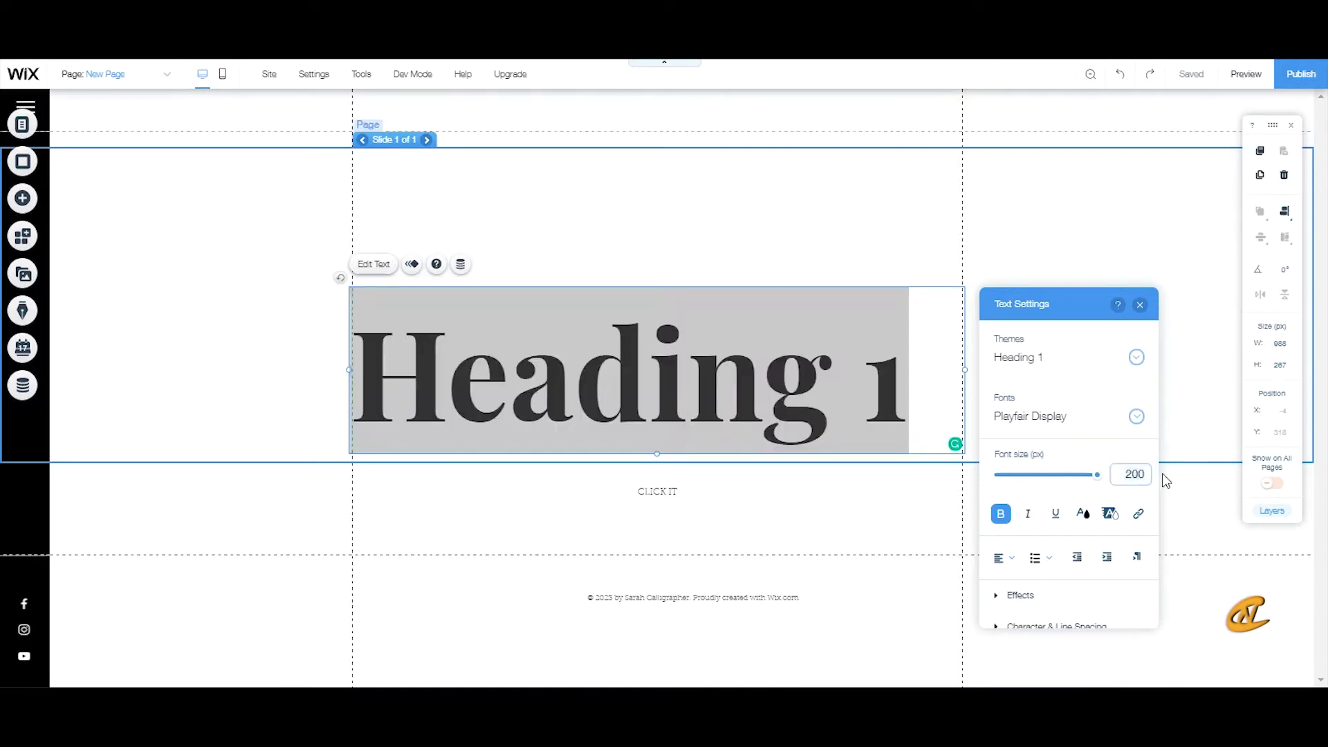
{"action": "type", "text": "100"}
{"action": "key", "text": "Return"}
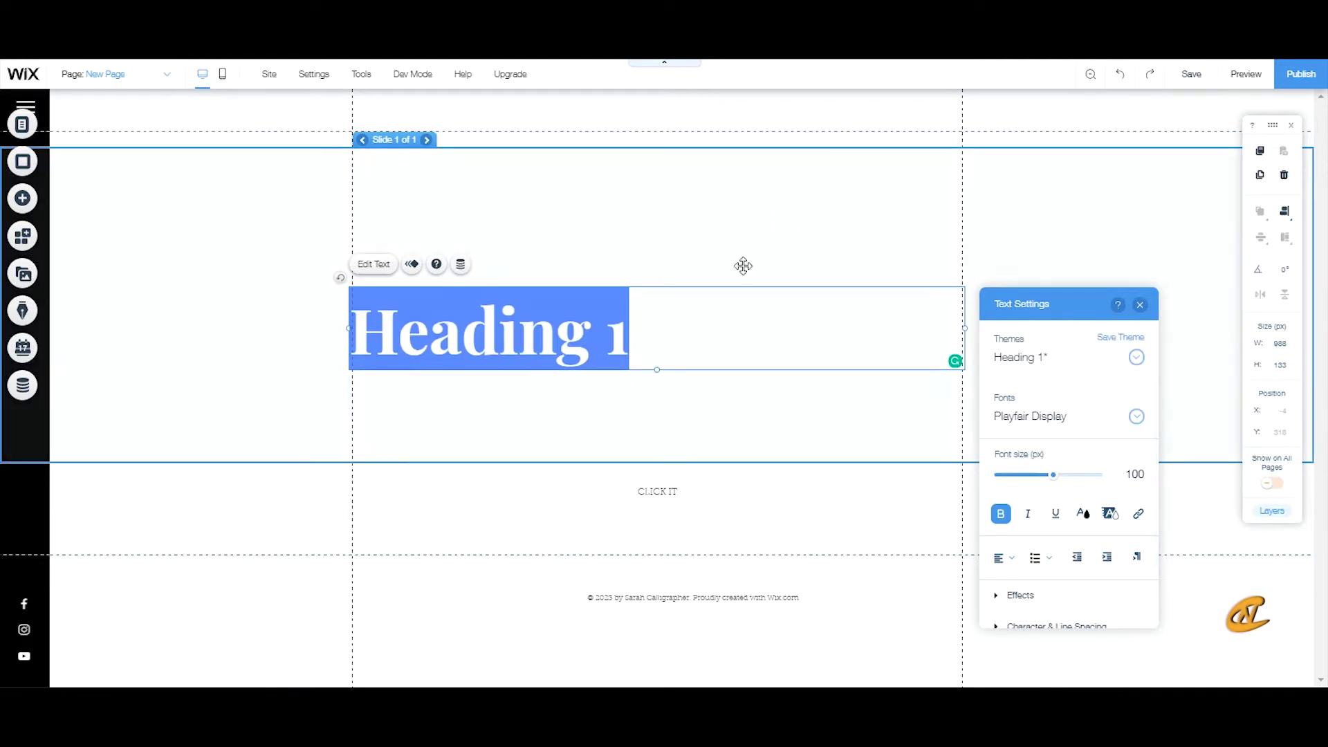
{"action": "left_click", "coordinate": [1004, 558]}
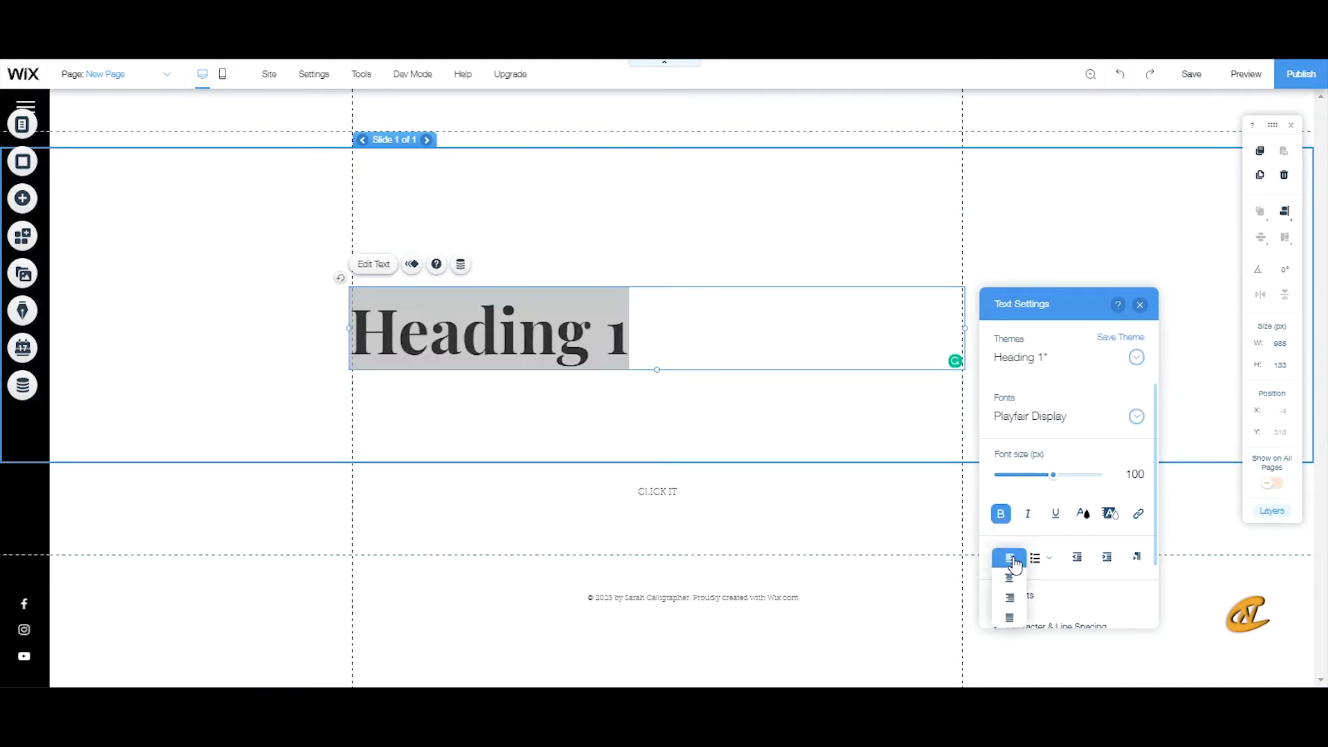
{"action": "left_click", "coordinate": [1012, 580]}
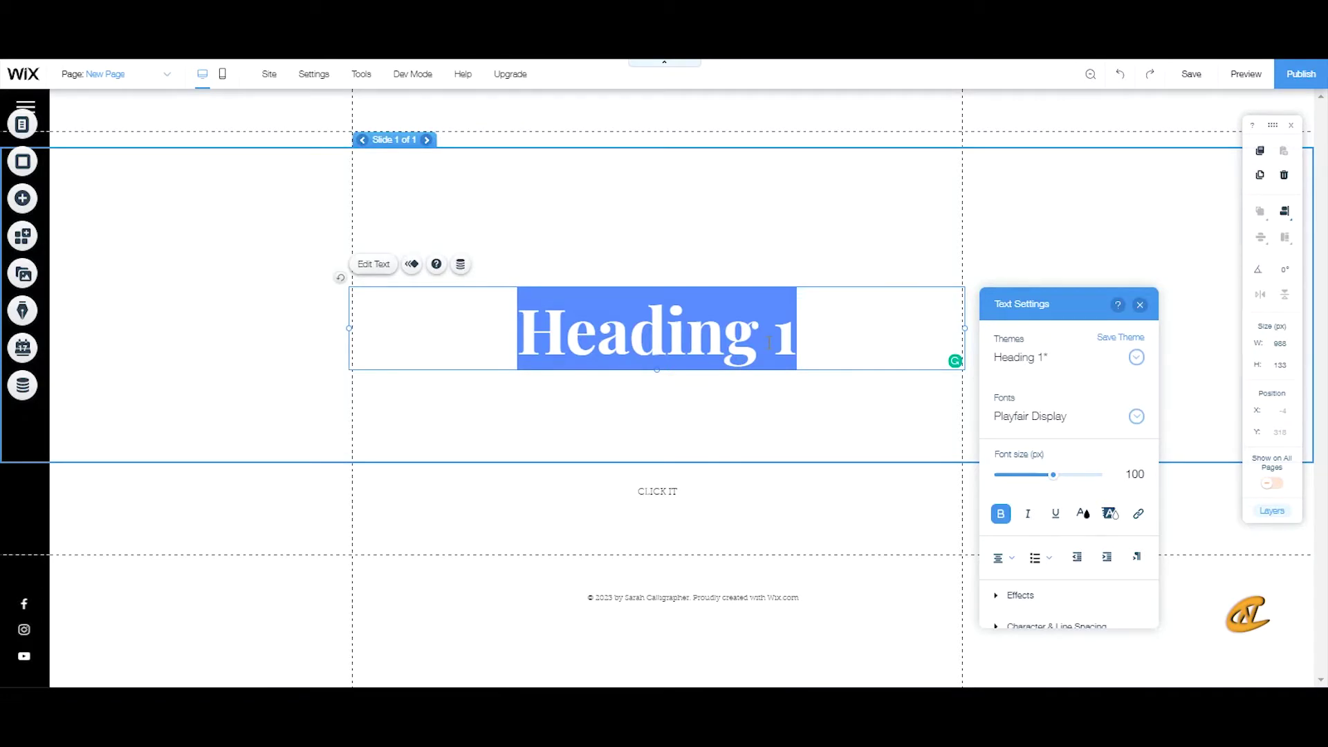
Change the heading text to 'I' and move it lower to y 391
{"action": "type", "text": "I"}
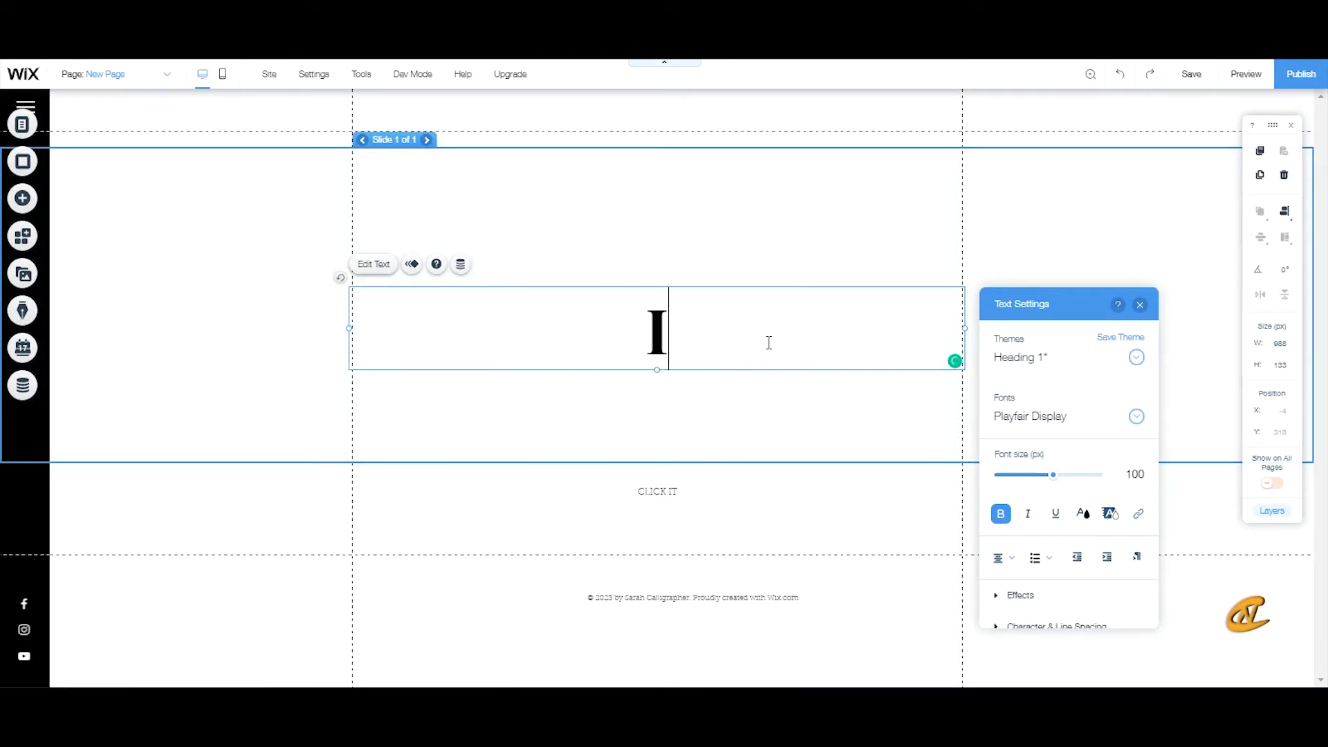
{"action": "left_click", "coordinate": [714, 385]}
{"action": "left_click", "coordinate": [653, 330]}
{"action": "left_click_drag", "start_coordinate": [655, 332], "coordinate": [653, 374]}
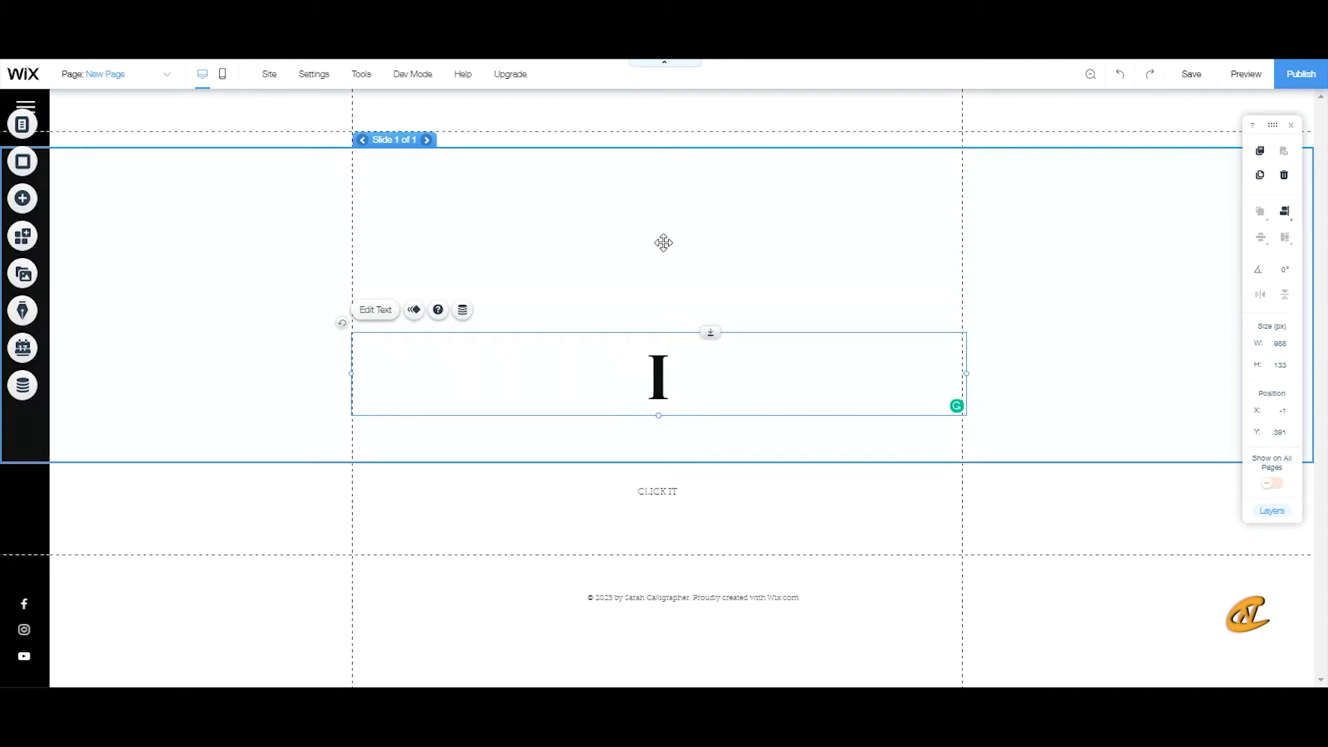
Duplicate the slideshow's only slide in Manage Slides
{"action": "left_click", "coordinate": [638, 244]}
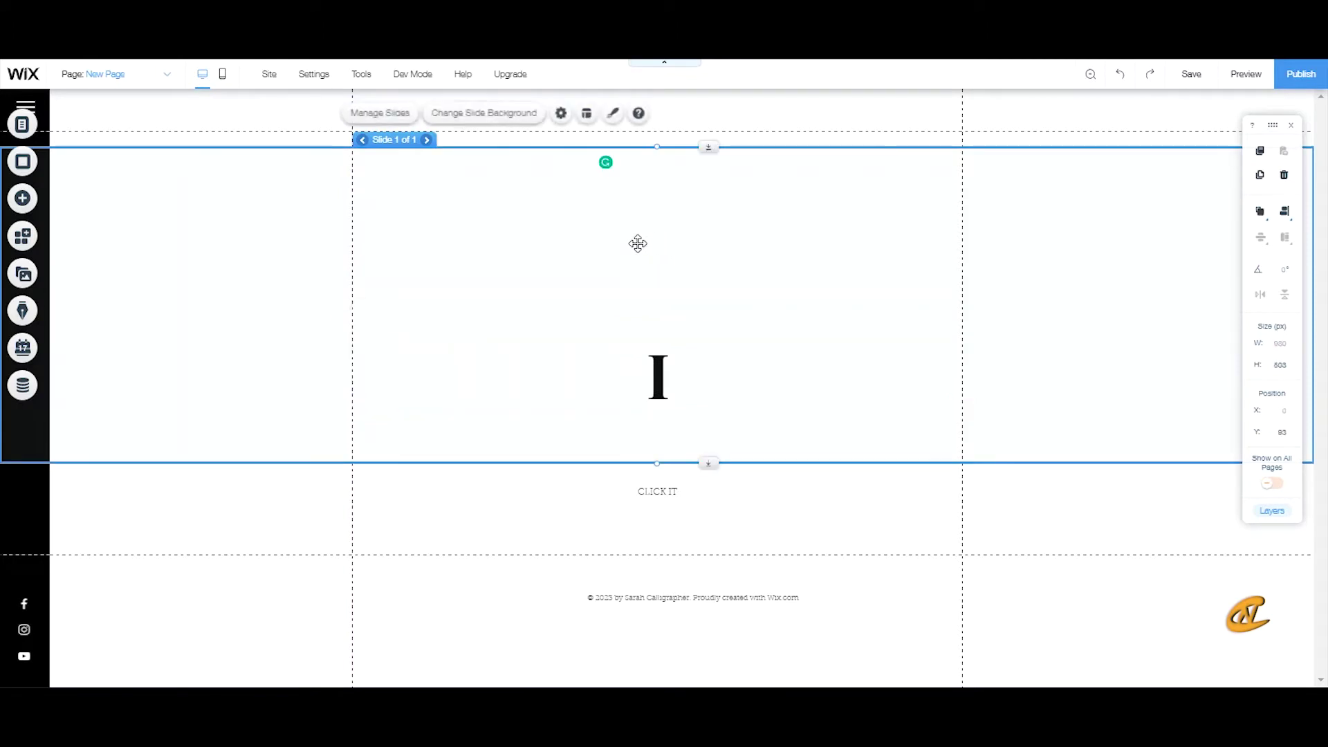
{"action": "left_click", "coordinate": [381, 115]}
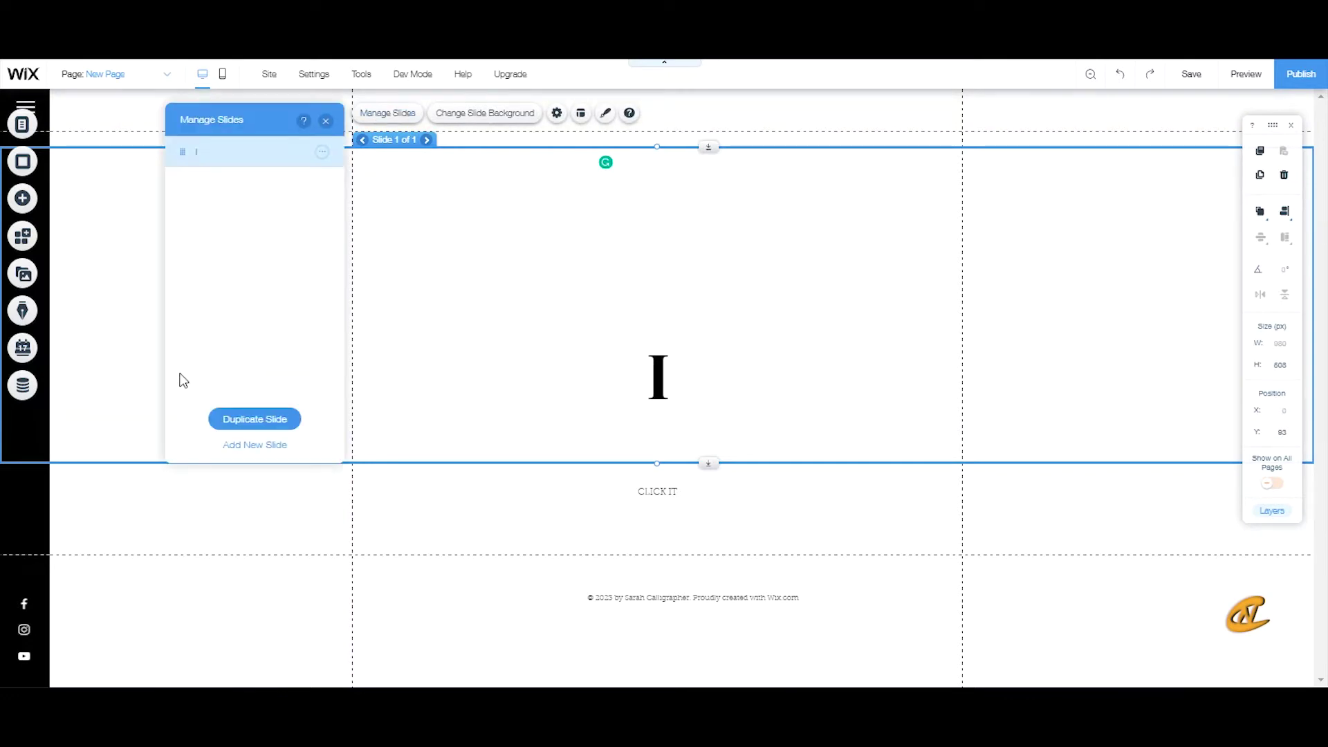
{"action": "left_click", "coordinate": [322, 151]}
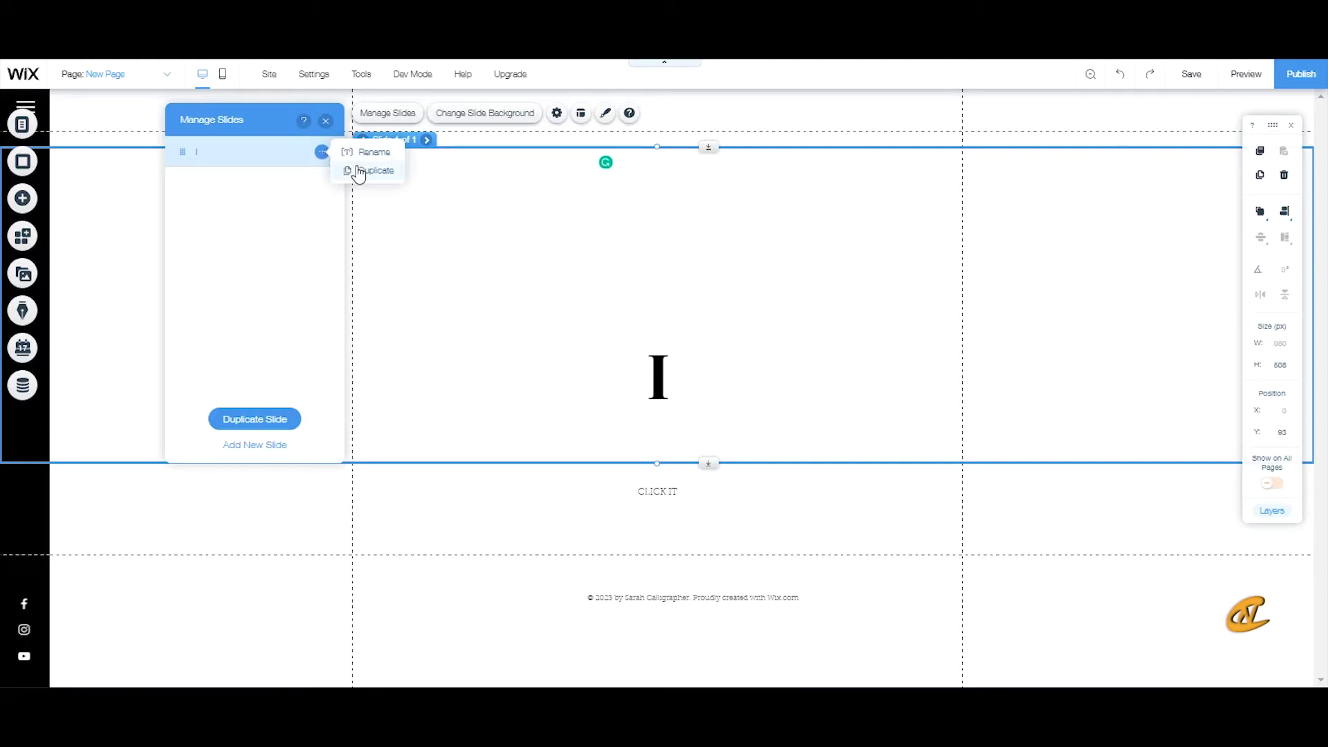
{"action": "left_click", "coordinate": [360, 173]}
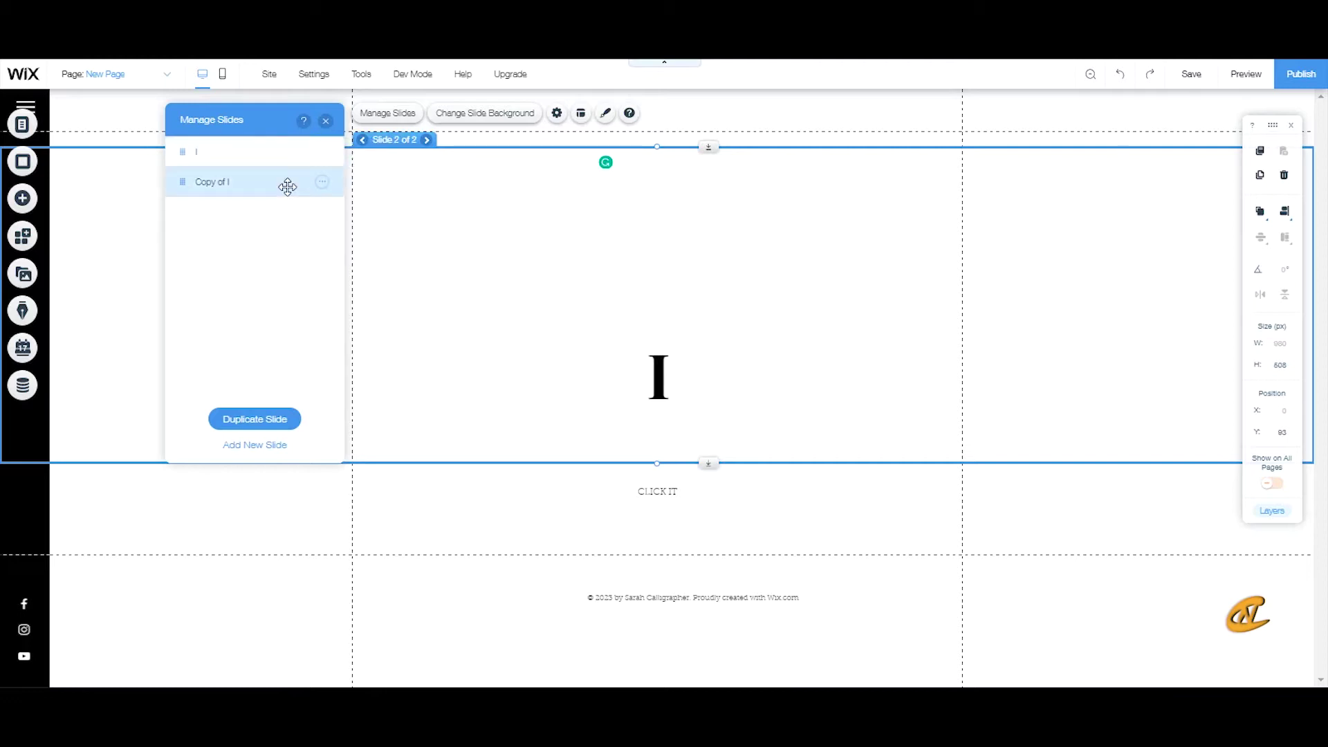
Rename the copied slide to the person's first name and the first slide to 'I AM'
{"action": "left_click", "coordinate": [322, 182]}
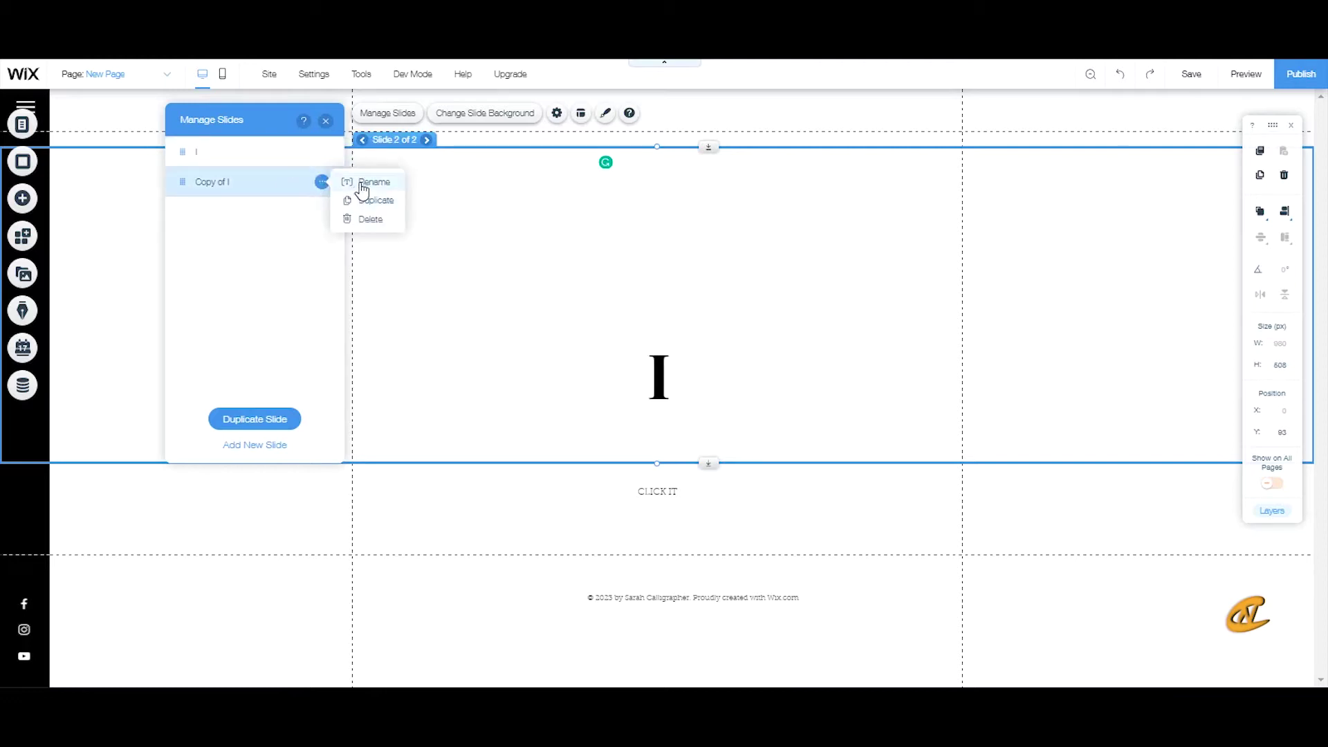
{"action": "left_click", "coordinate": [361, 181]}
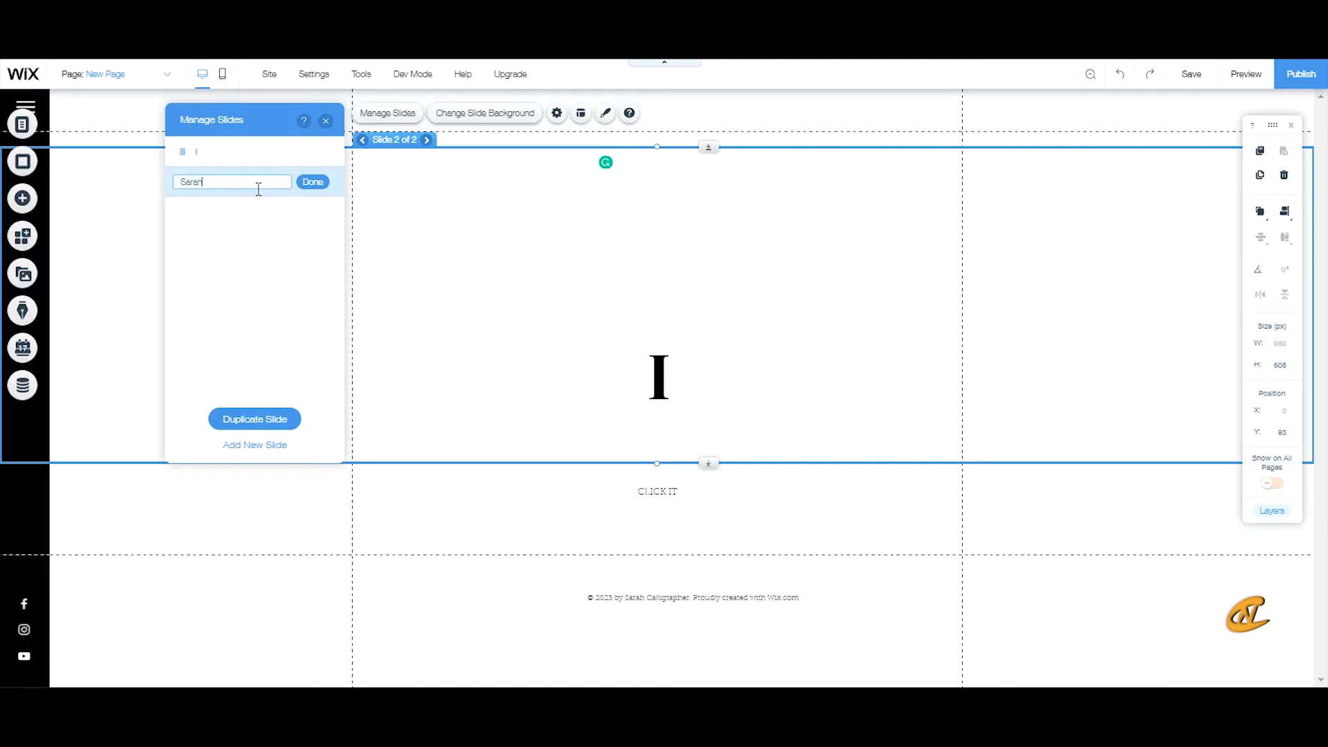
{"action": "type", "text": "Sarah"}
{"action": "left_click", "coordinate": [312, 182]}
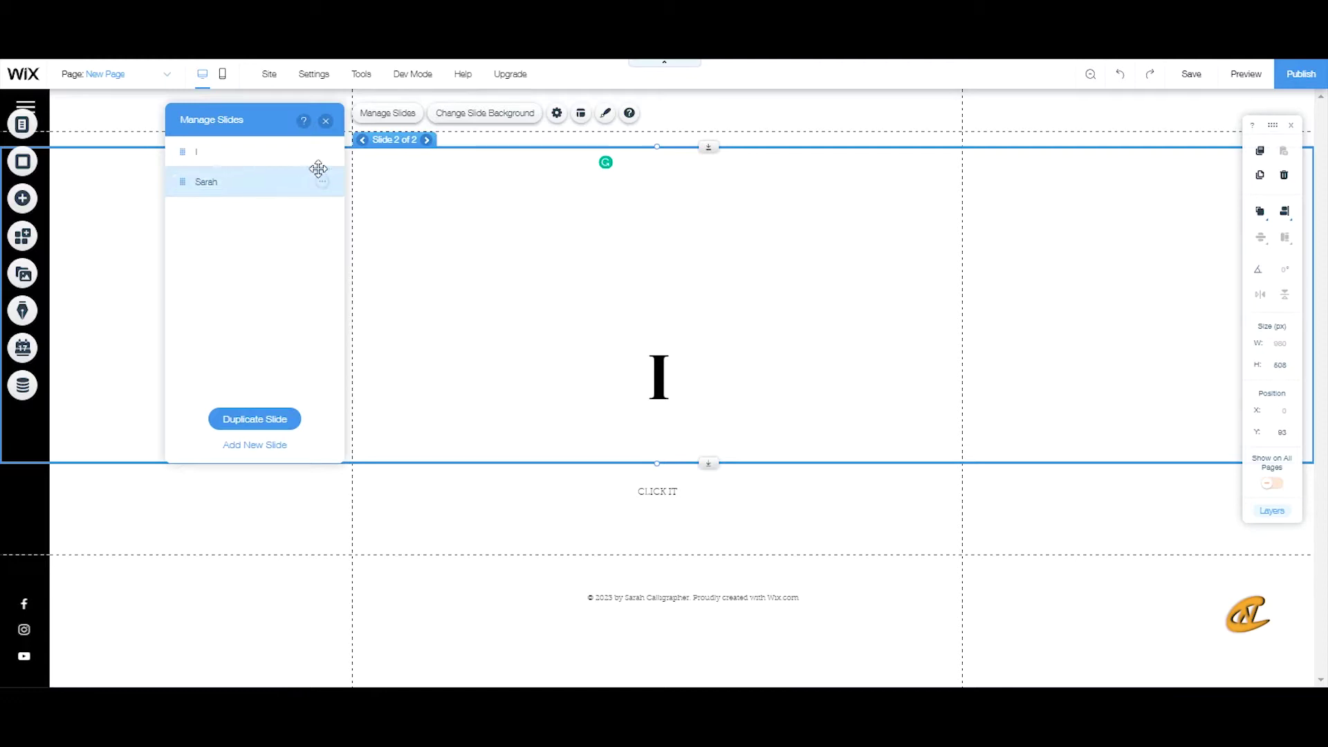
{"action": "left_click", "coordinate": [323, 152]}
{"action": "left_click", "coordinate": [370, 152]}
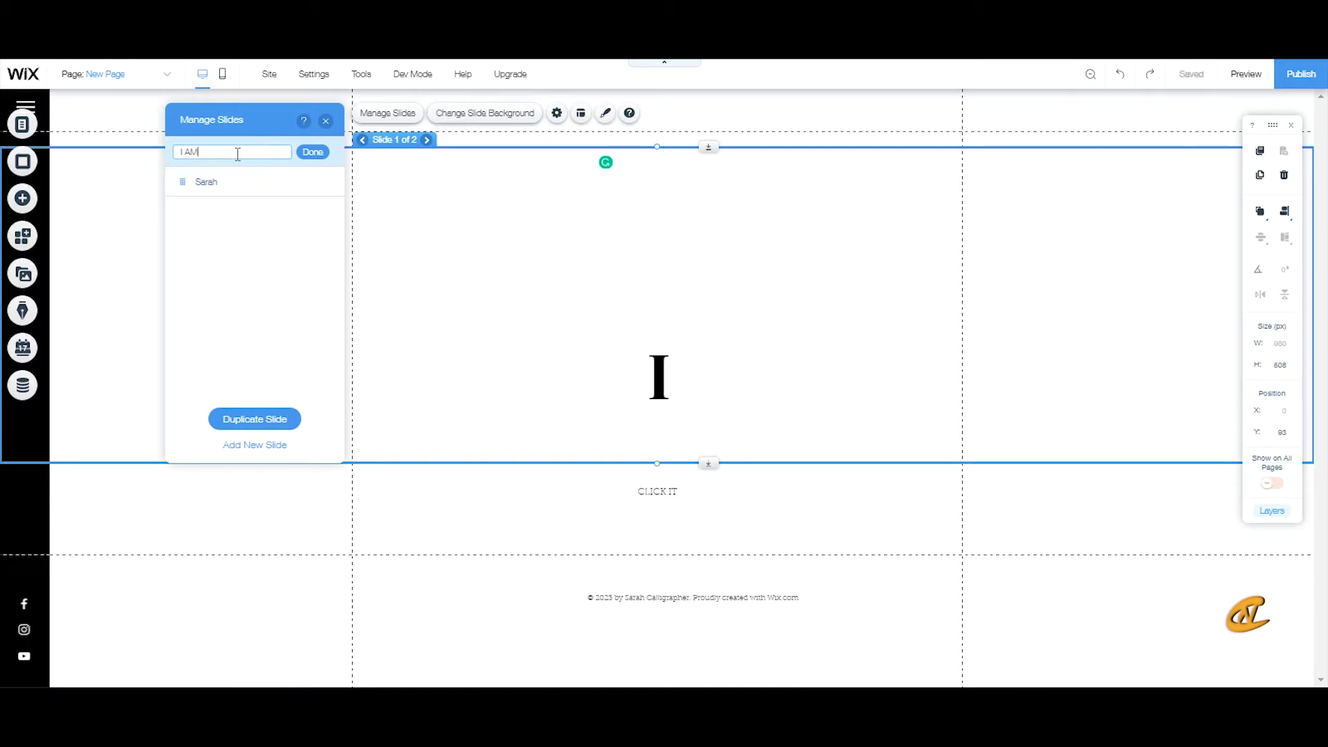
{"action": "key", "text": "Return"}
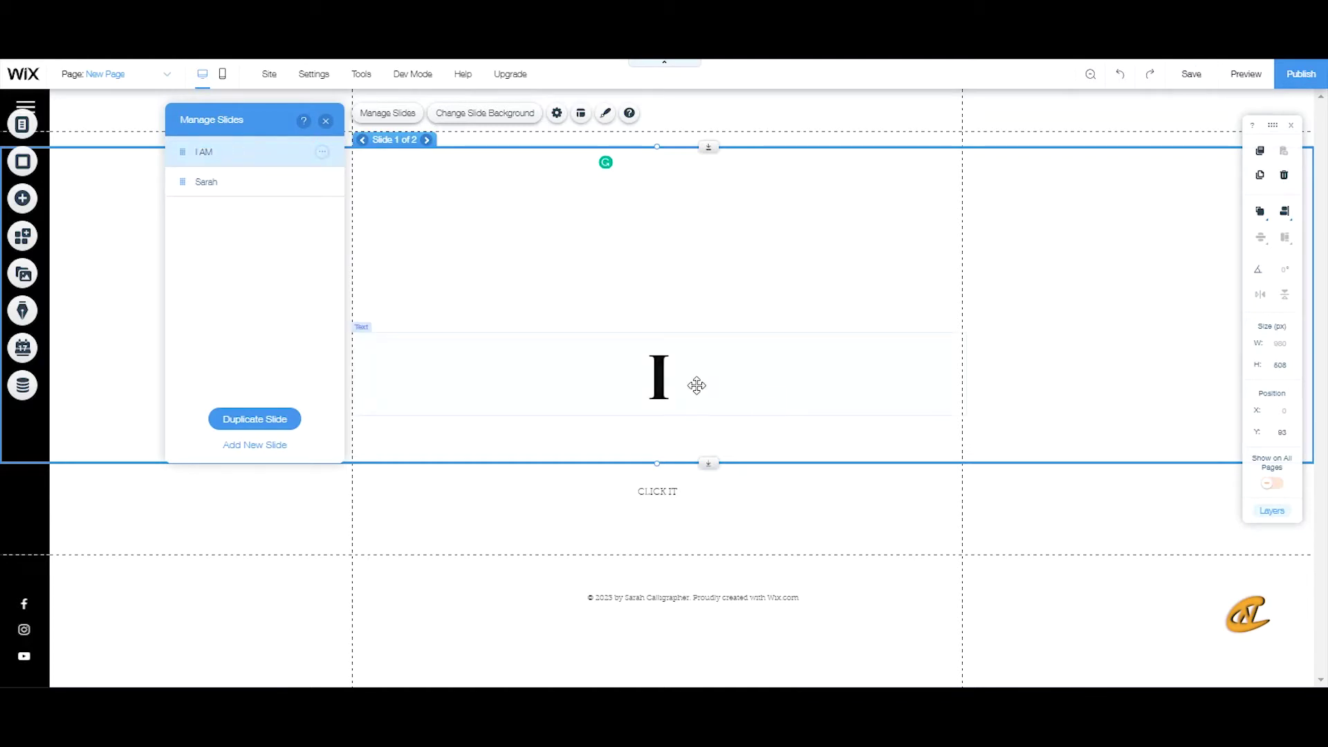
{"action": "left_click", "coordinate": [697, 385]}
Change slide 1's heading to 'I AM' and spread its letters to 0.2 character spacing
{"action": "double_click", "coordinate": [696, 385]}
{"action": "left_click", "coordinate": [697, 379]}
{"action": "type", "text": "A"}
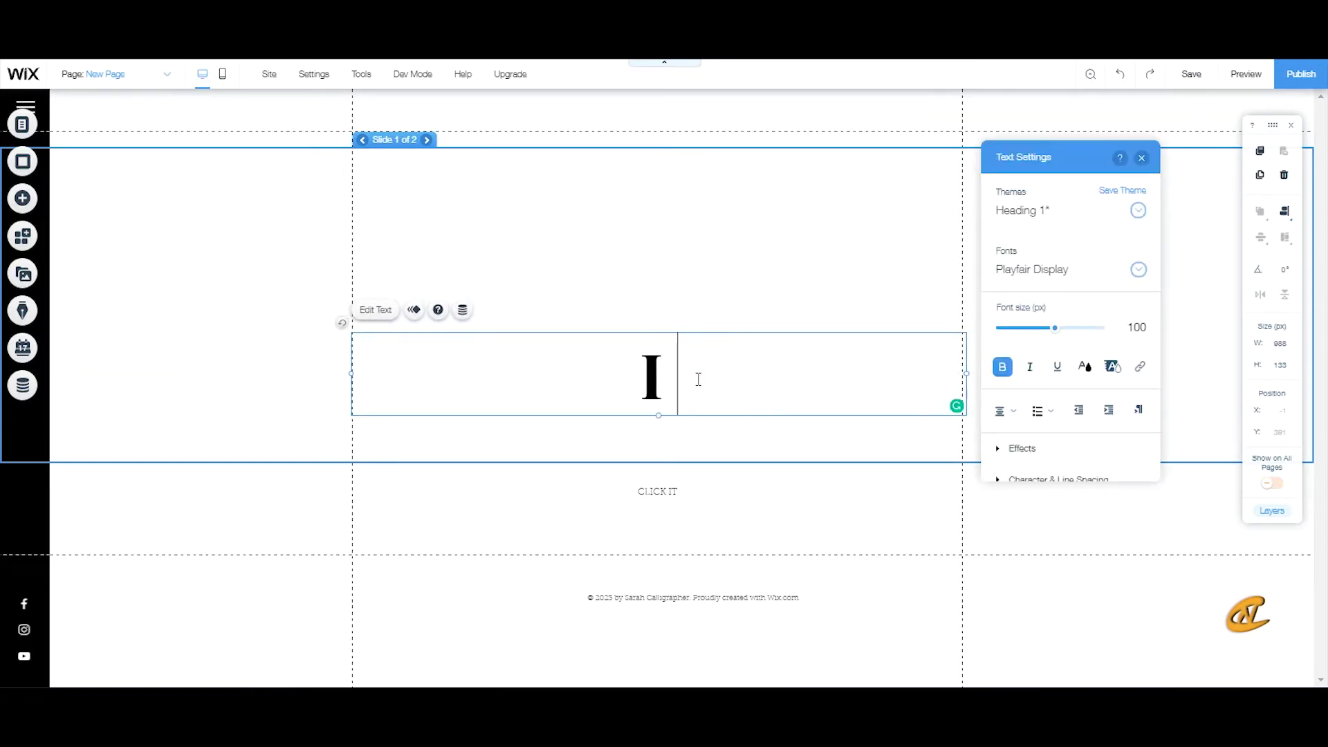
{"action": "type", "text": "M"}
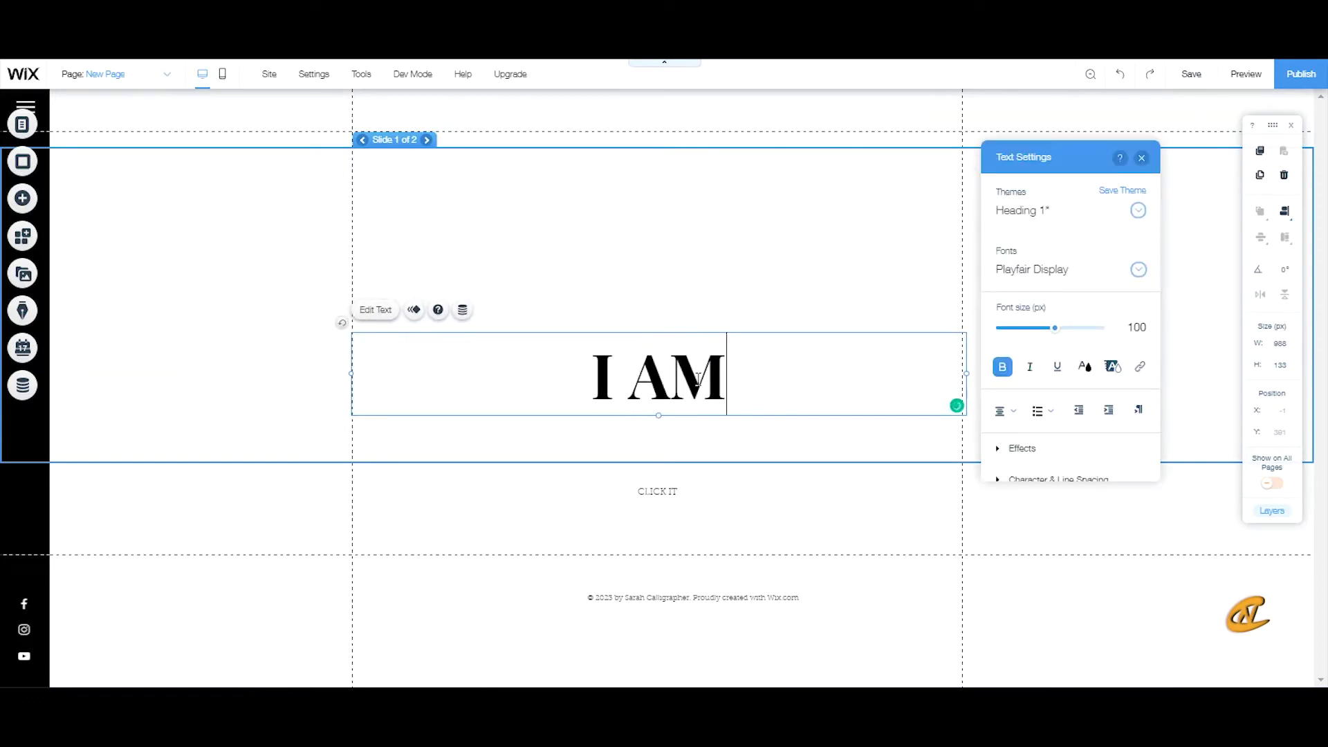
{"action": "left_click_drag", "start_coordinate": [777, 379], "coordinate": [591, 379]}
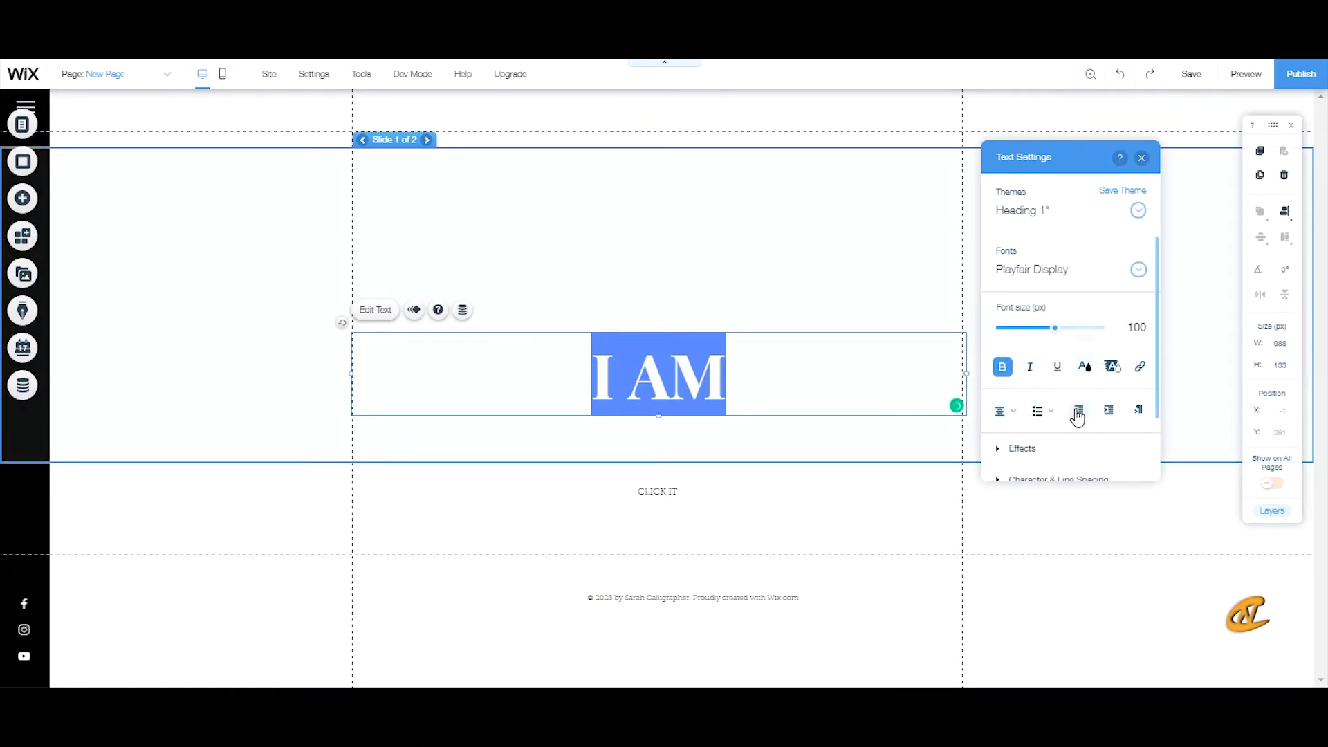
{"action": "scroll", "coordinate": [1077, 418], "scroll_direction": "down", "scroll_amount": 2}
{"action": "left_click", "coordinate": [1035, 405]}
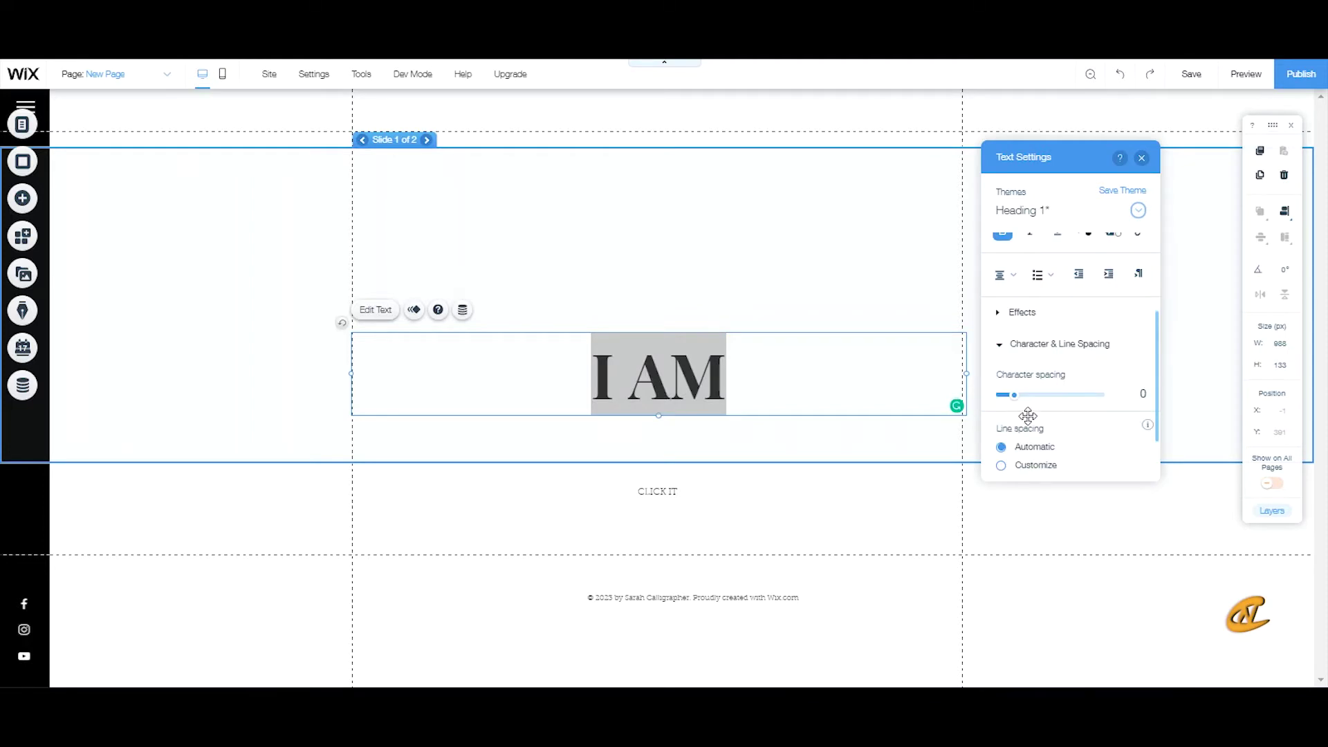
{"action": "left_click_drag", "start_coordinate": [1018, 404], "coordinate": [1040, 405]}
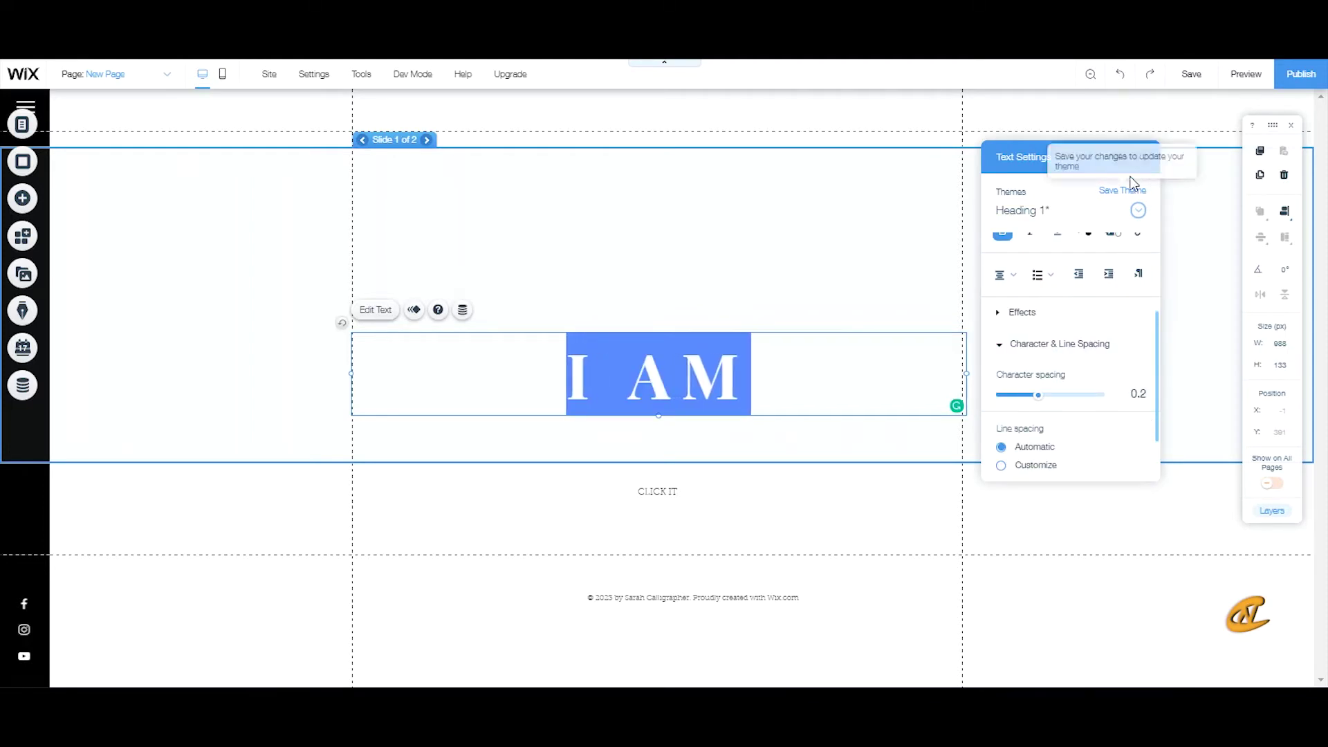
Nudge the I AM text box slightly left, then show the second slide
{"action": "left_click", "coordinate": [1142, 163]}
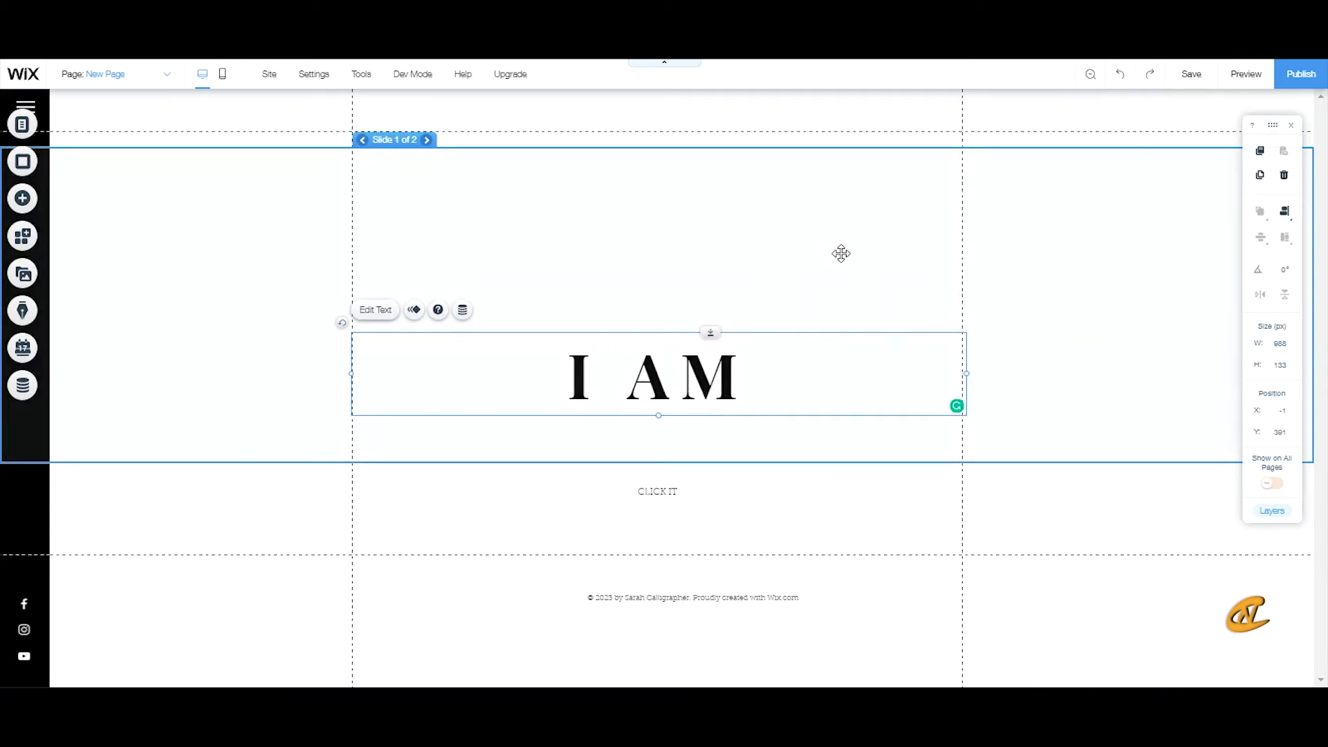
{"action": "left_click", "coordinate": [768, 275]}
{"action": "left_click", "coordinate": [719, 376]}
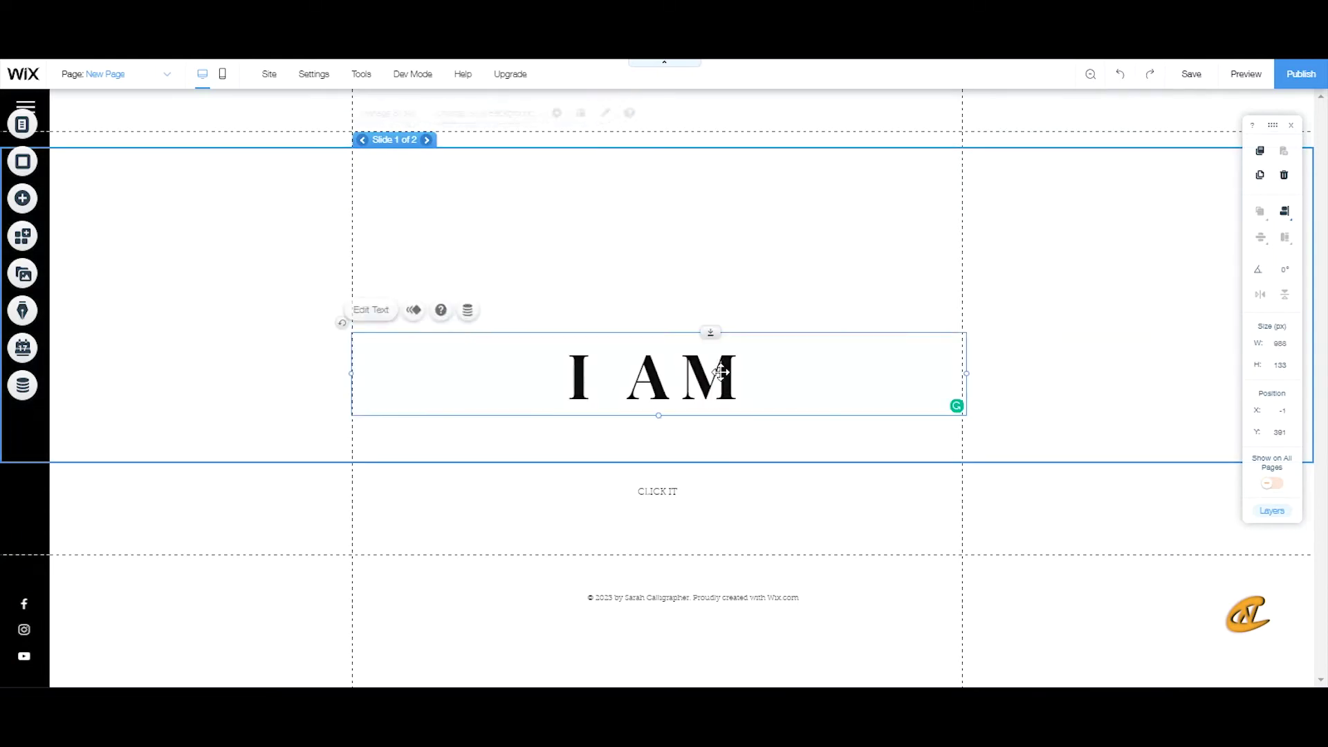
{"action": "left_click_drag", "start_coordinate": [725, 376], "coordinate": [722, 372]}
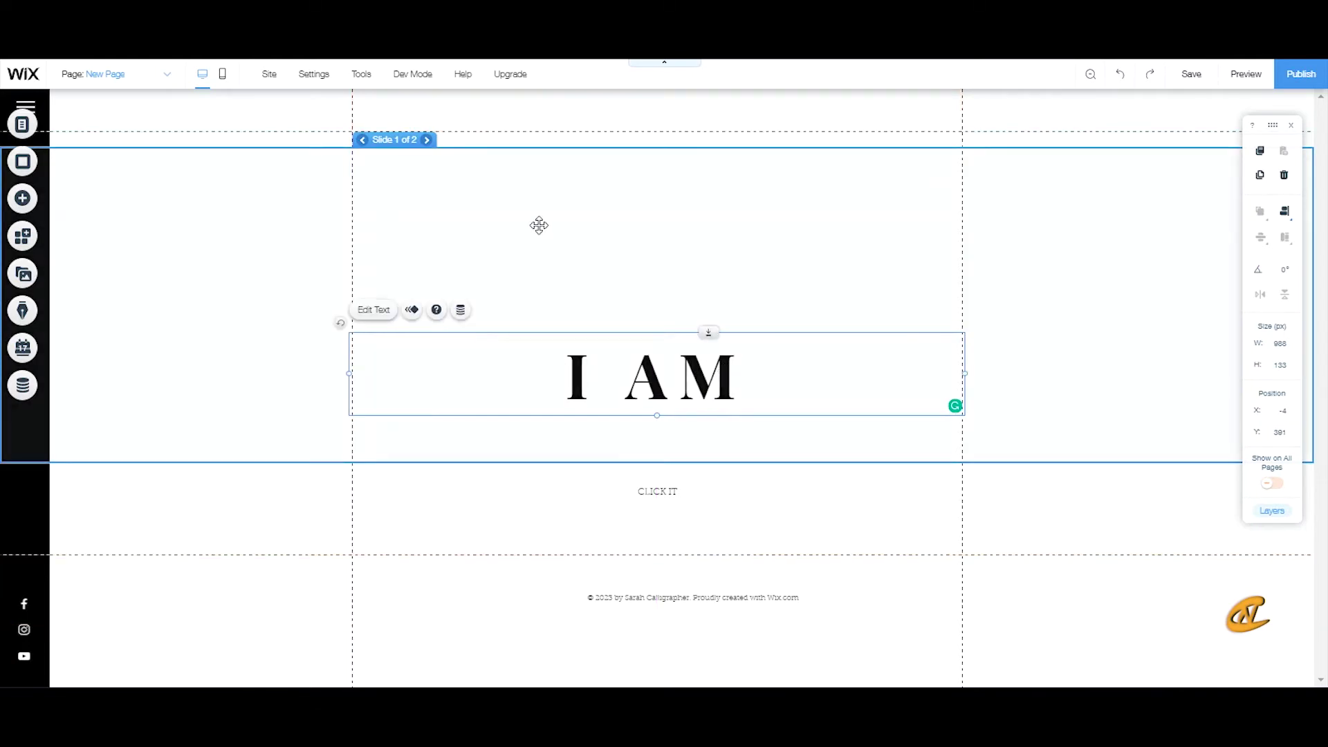
{"action": "left_click", "coordinate": [426, 140]}
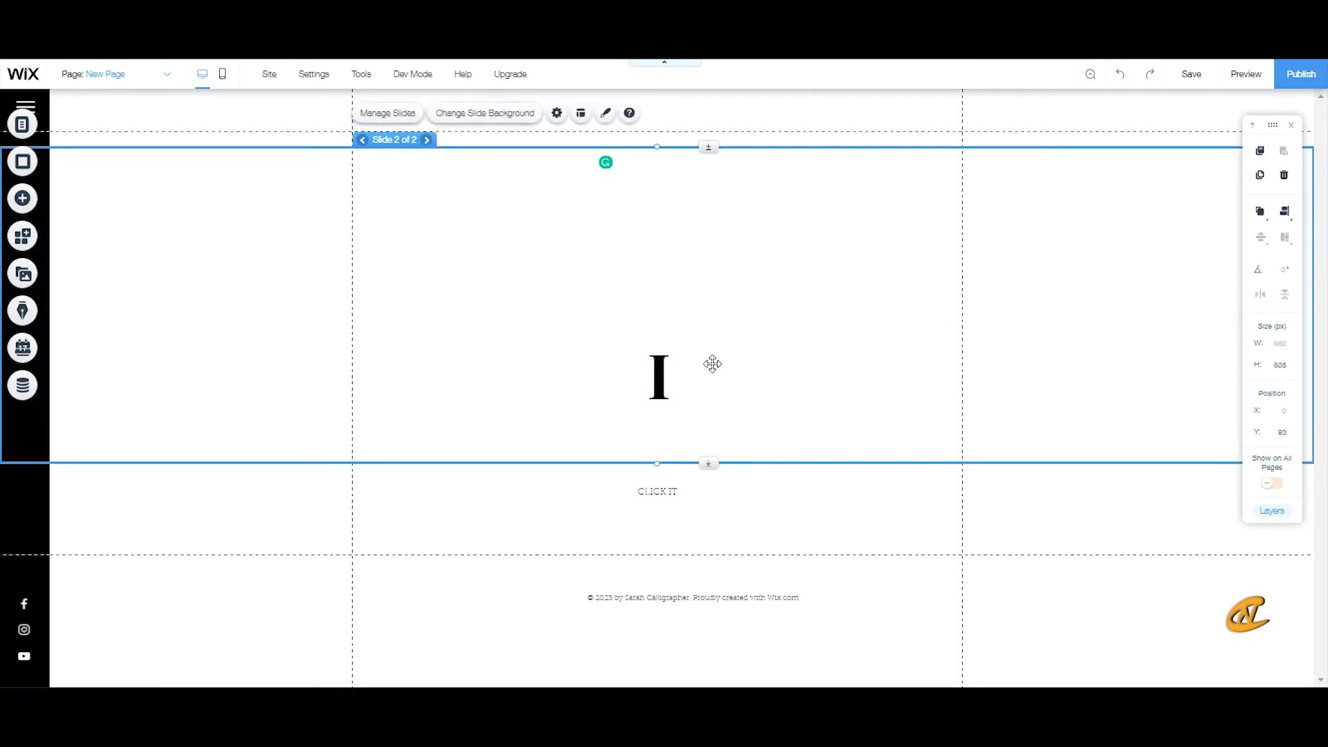
Replace slide 2's 'I' heading with the owner's first name in capitals
{"action": "double_click", "coordinate": [694, 365]}
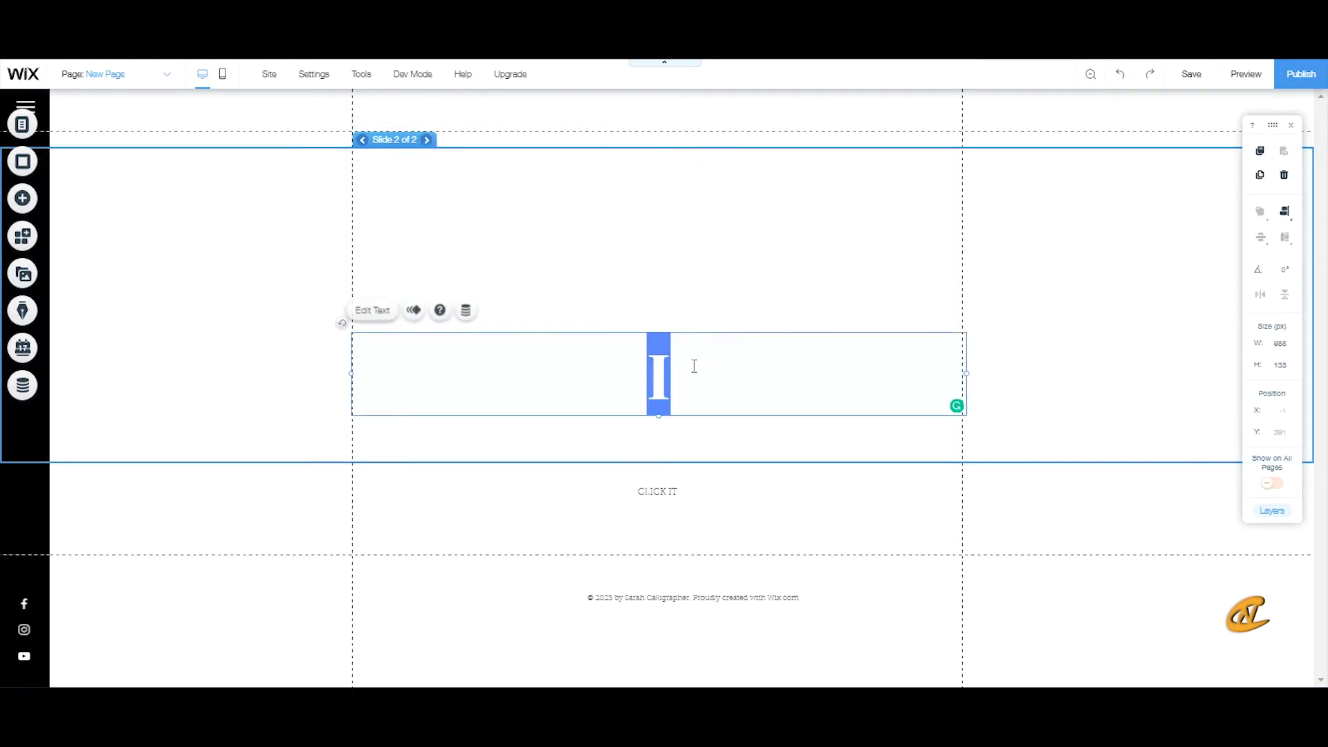
{"action": "type", "text": "Sa"}
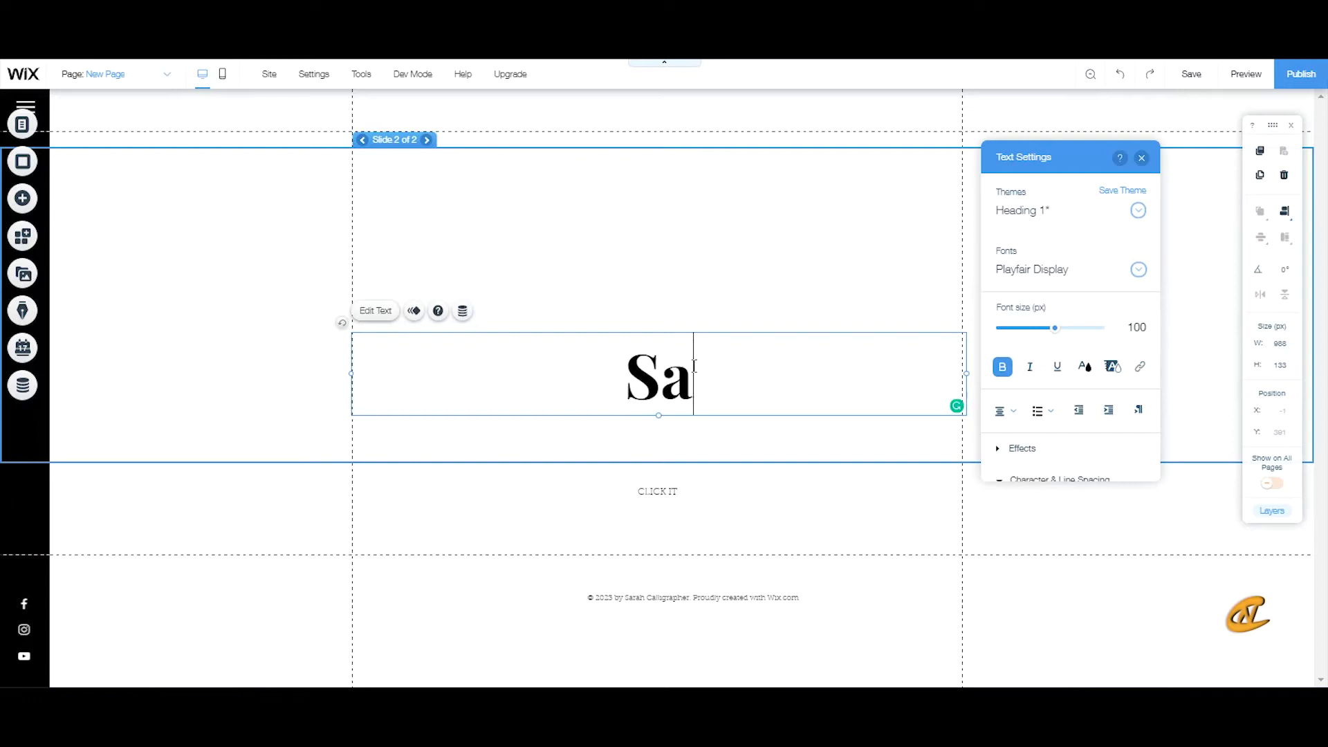
{"action": "key", "text": "BackSpace"}
{"action": "type", "text": "ARAH"}
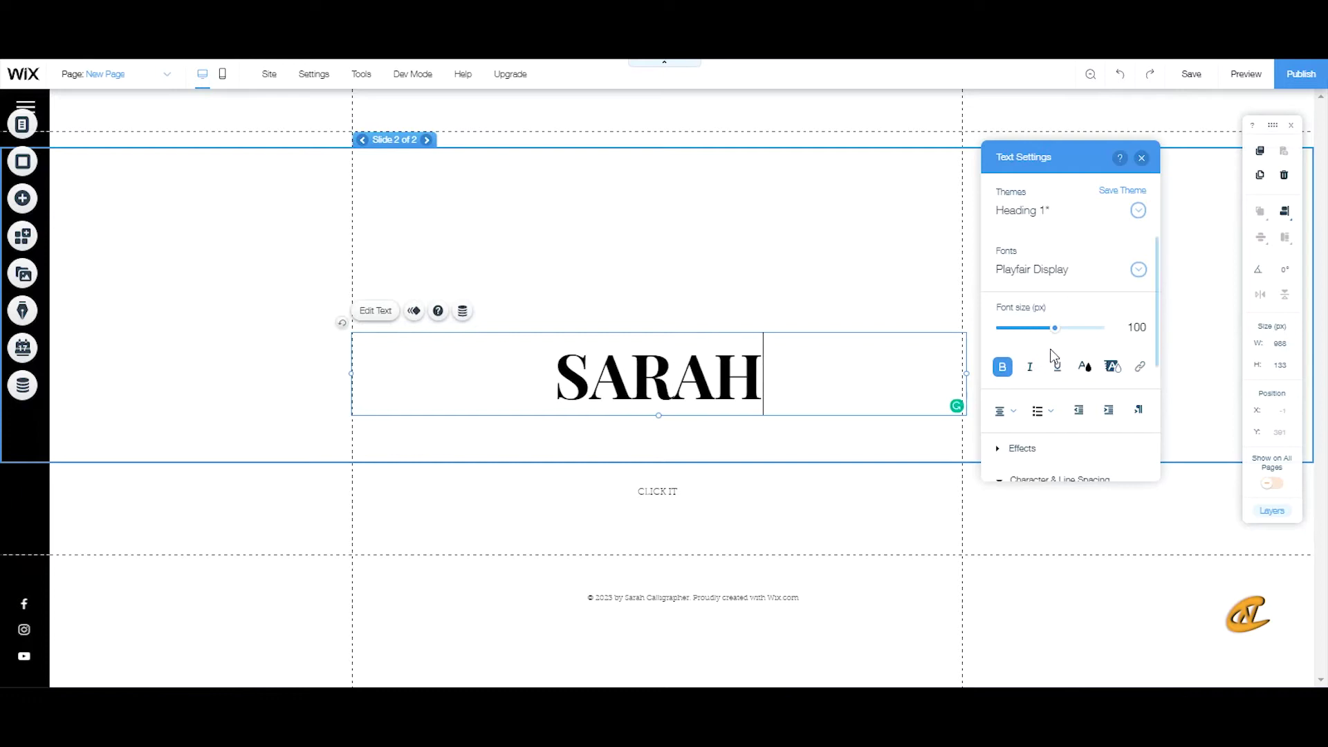
Give the whole name heading 0.2 character spacing to match slide 1
{"action": "scroll", "coordinate": [1052, 353], "scroll_direction": "down", "scroll_amount": 2}
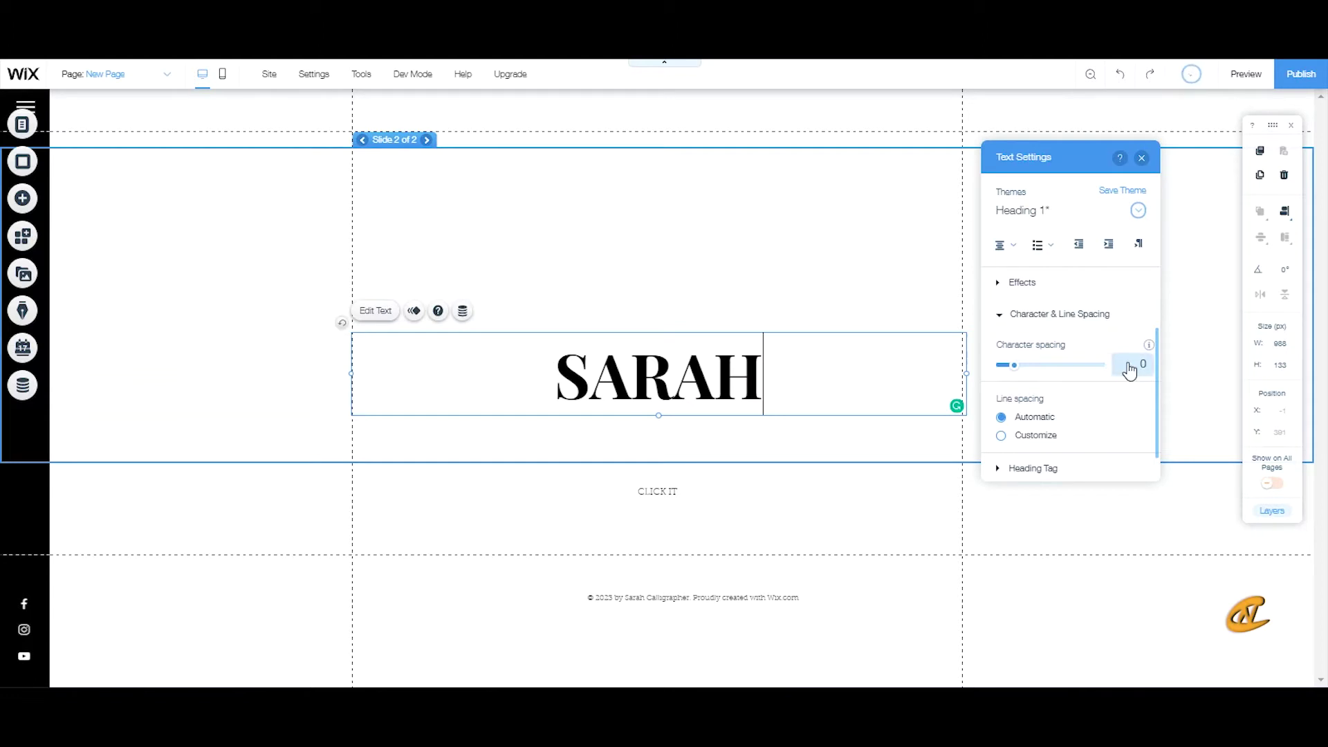
{"action": "left_click", "coordinate": [1129, 364]}
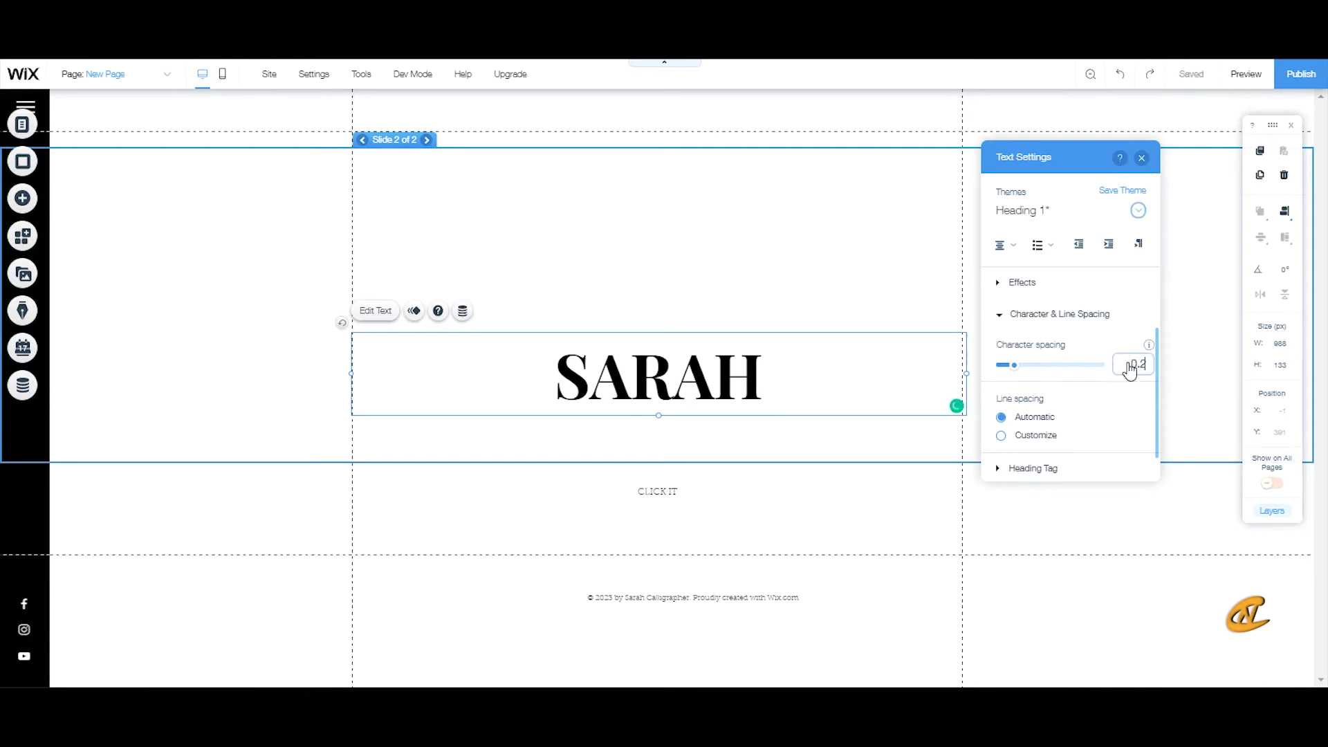
{"action": "type", "text": "0.2"}
{"action": "key", "text": "Return"}
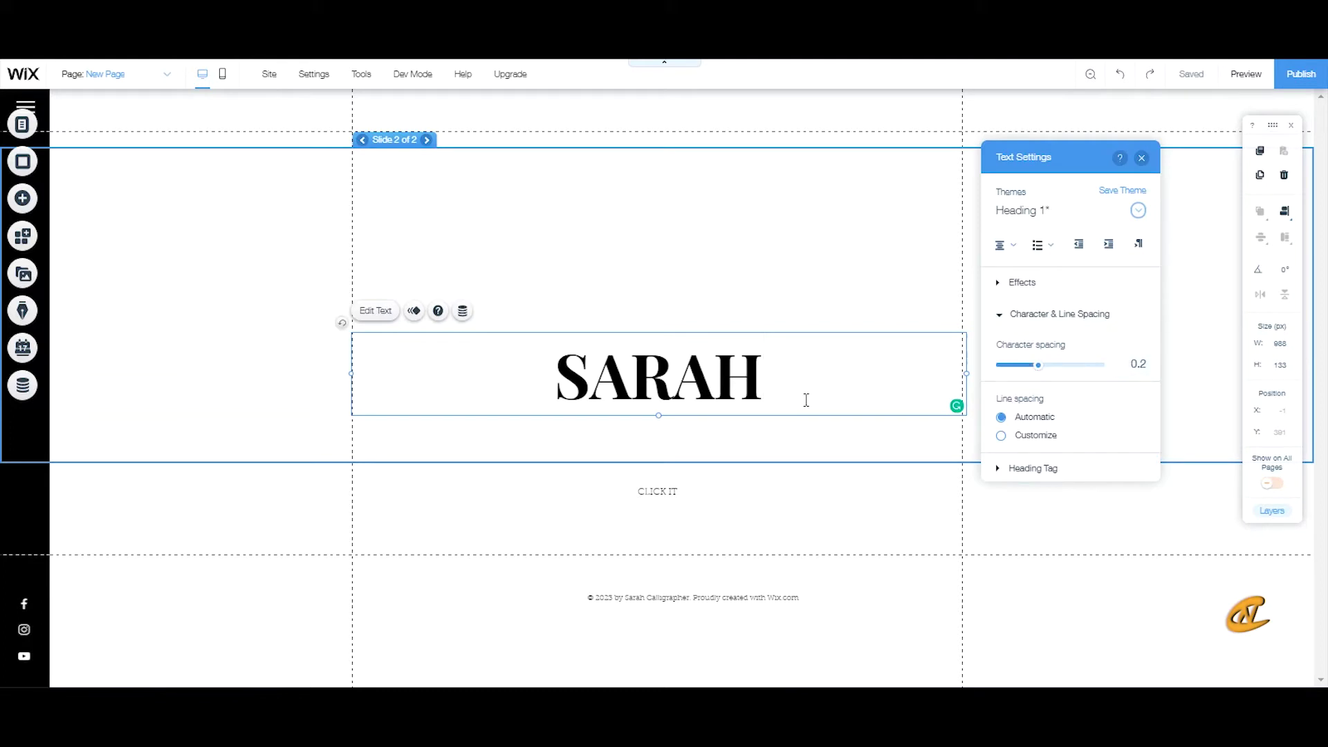
{"action": "key", "text": "ctrl+a"}
{"action": "left_click", "coordinate": [1131, 371]}
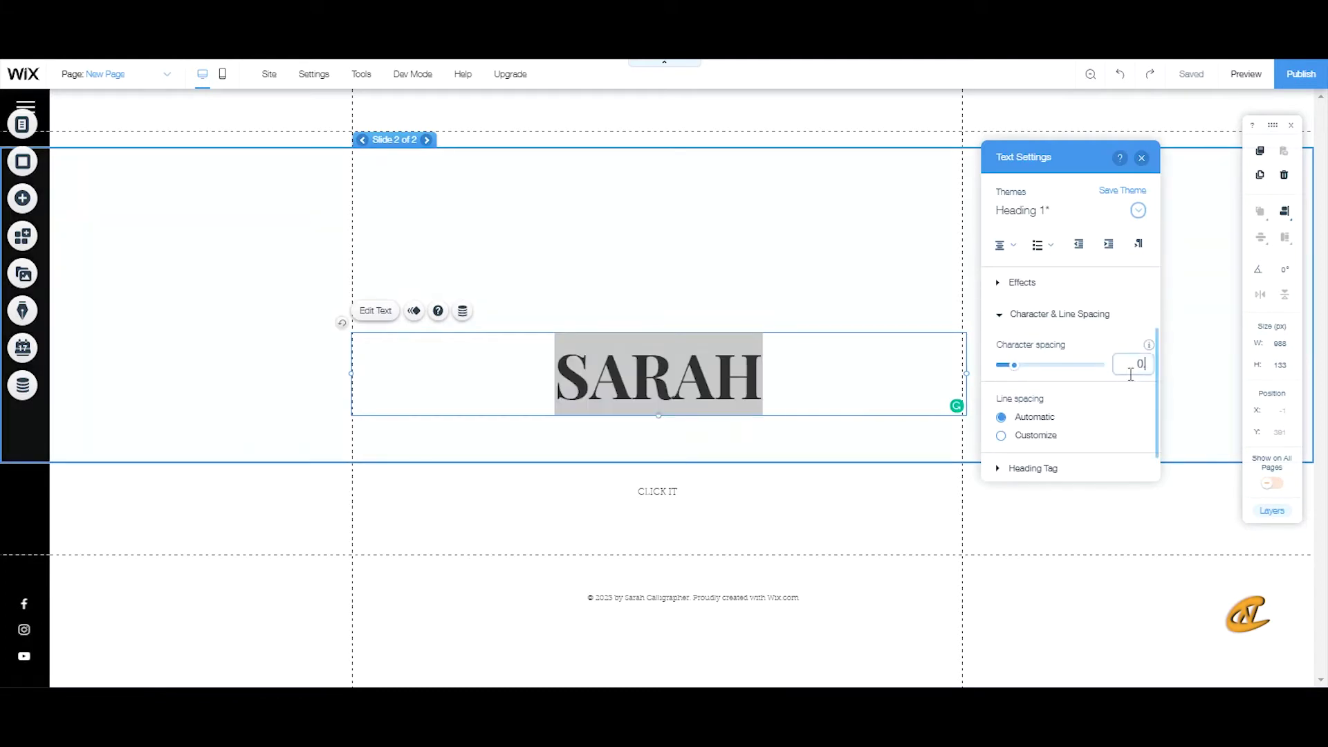
{"action": "key", "text": "Return"}
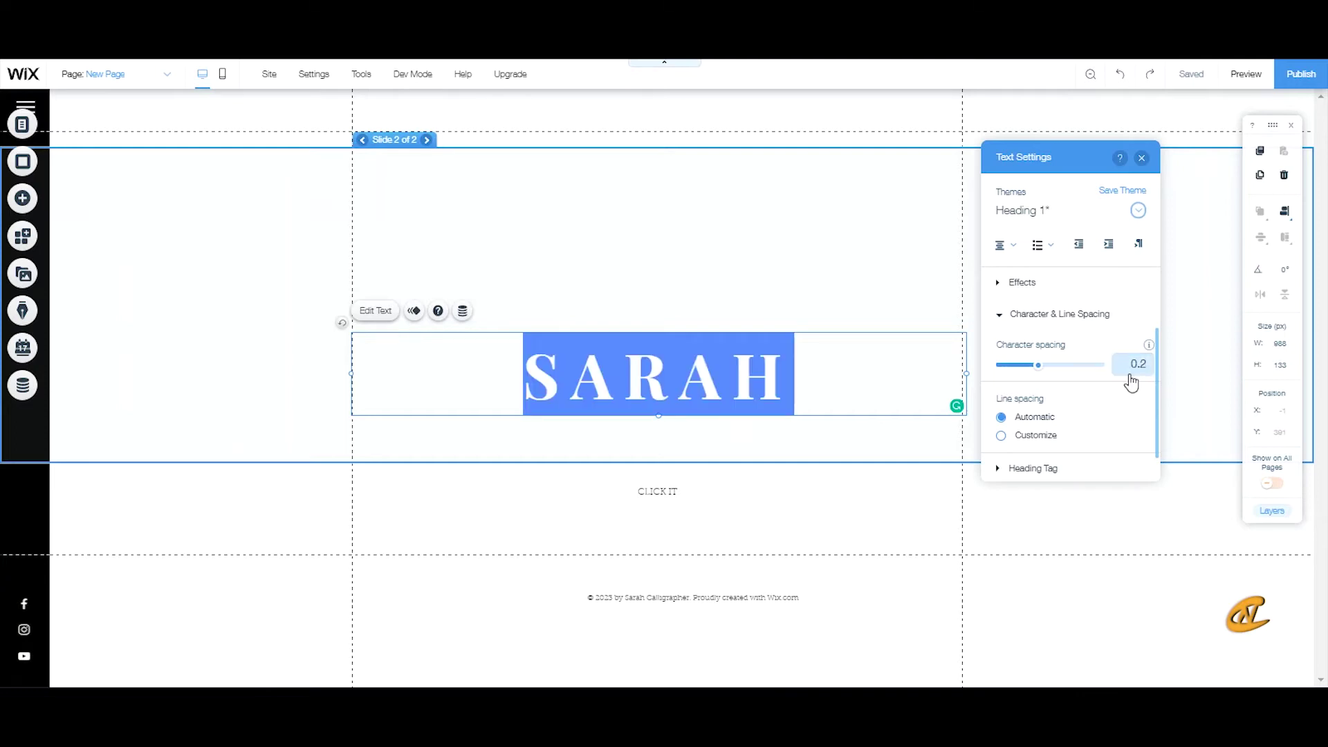
{"action": "left_click", "coordinate": [745, 288]}
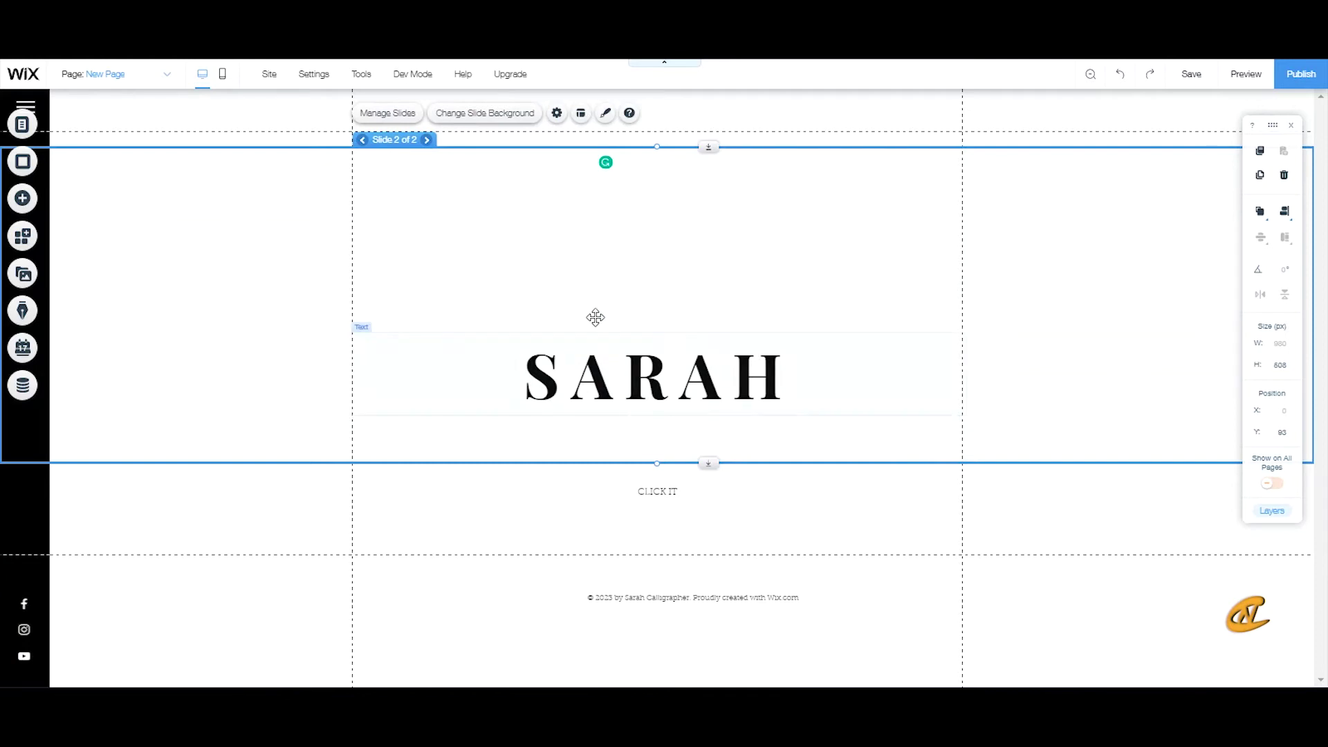
Change the CLICK IT button's label to 'Enter Site'
{"action": "left_click", "coordinate": [362, 140]}
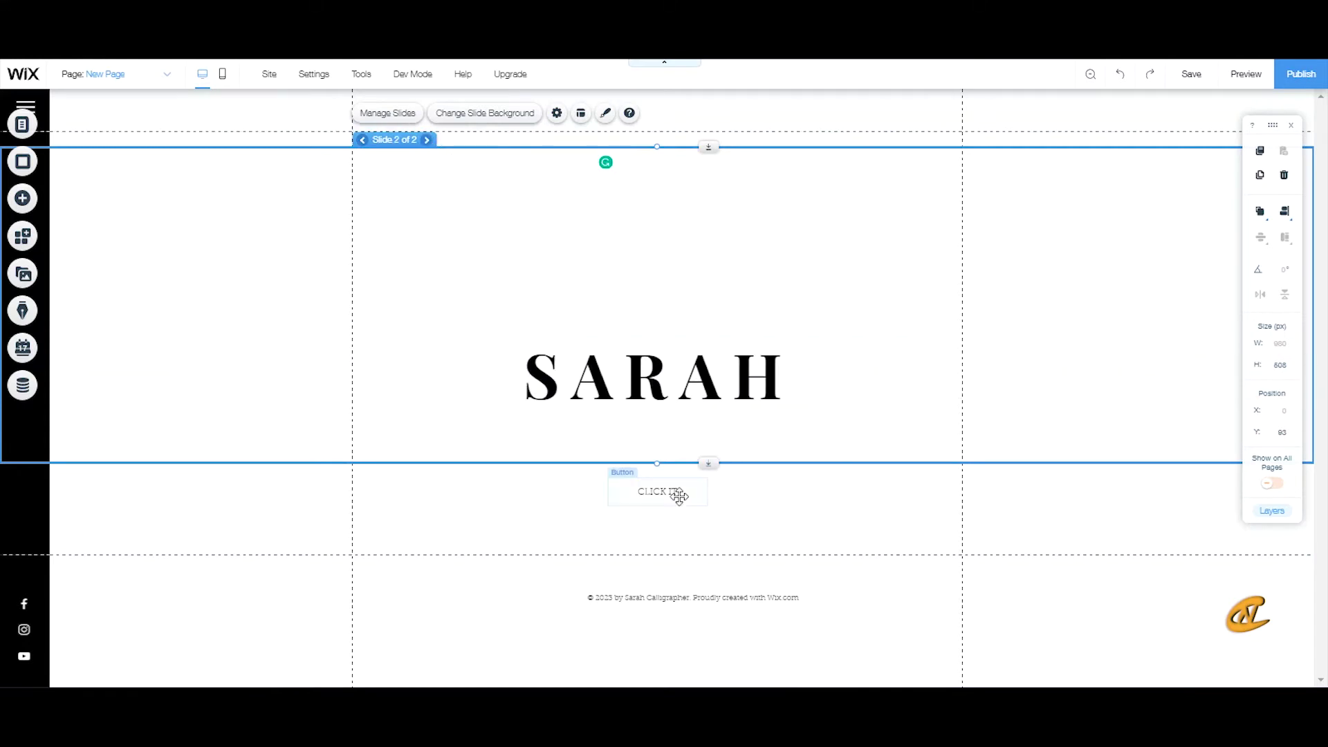
{"action": "left_click", "coordinate": [659, 491]}
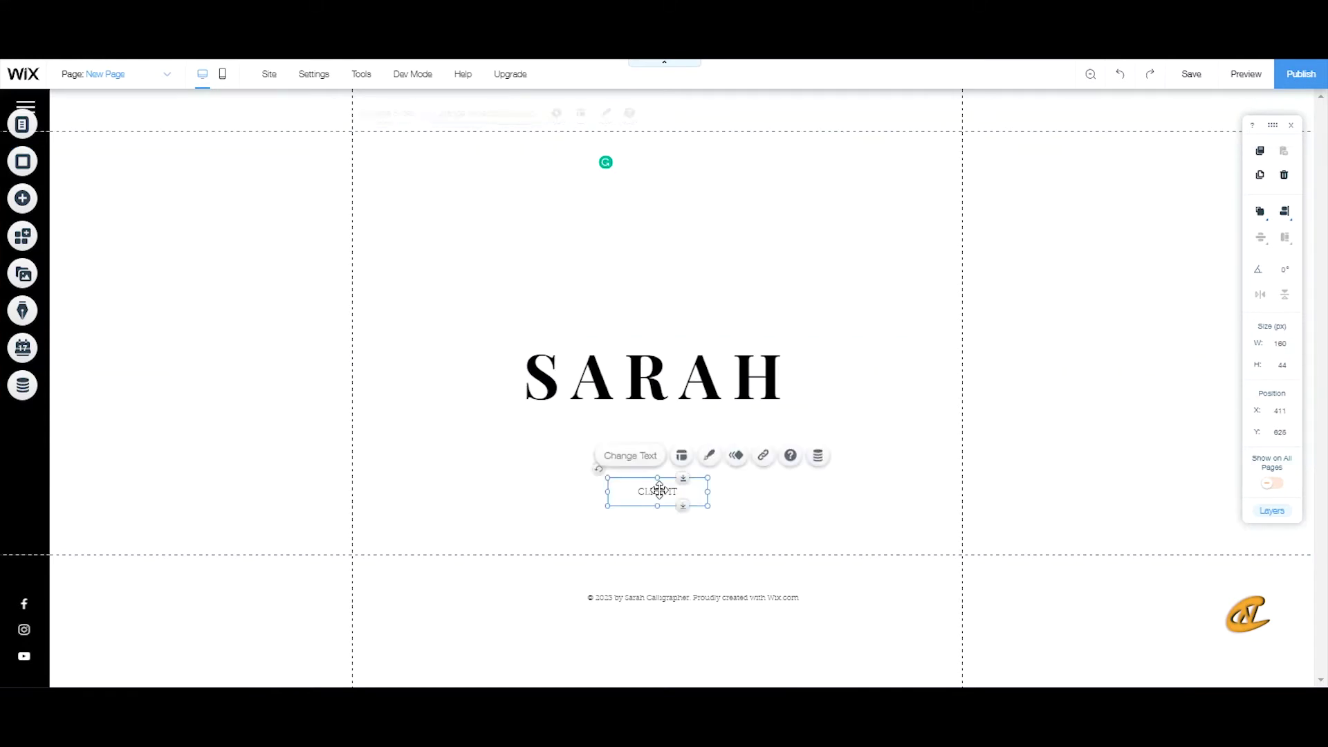
{"action": "left_click", "coordinate": [710, 456]}
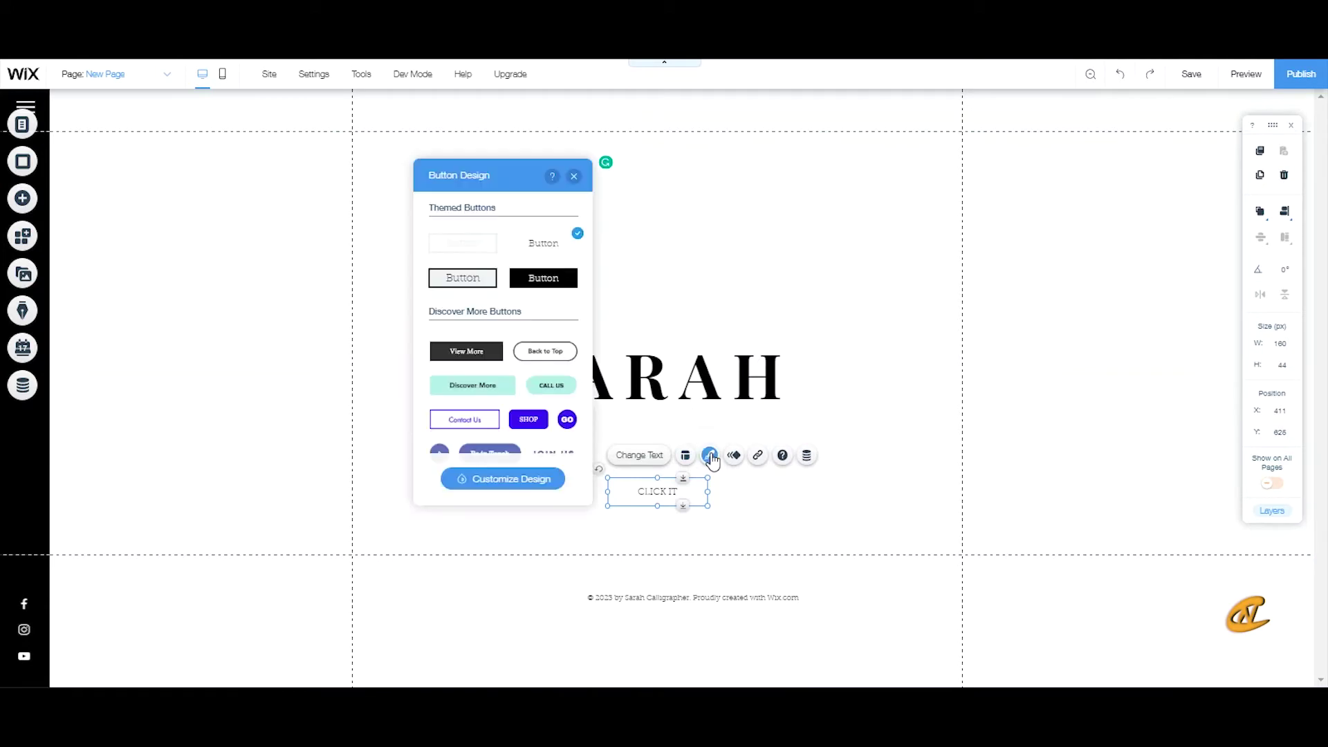
{"action": "left_click", "coordinate": [638, 456]}
{"action": "type", "text": "ecl"}
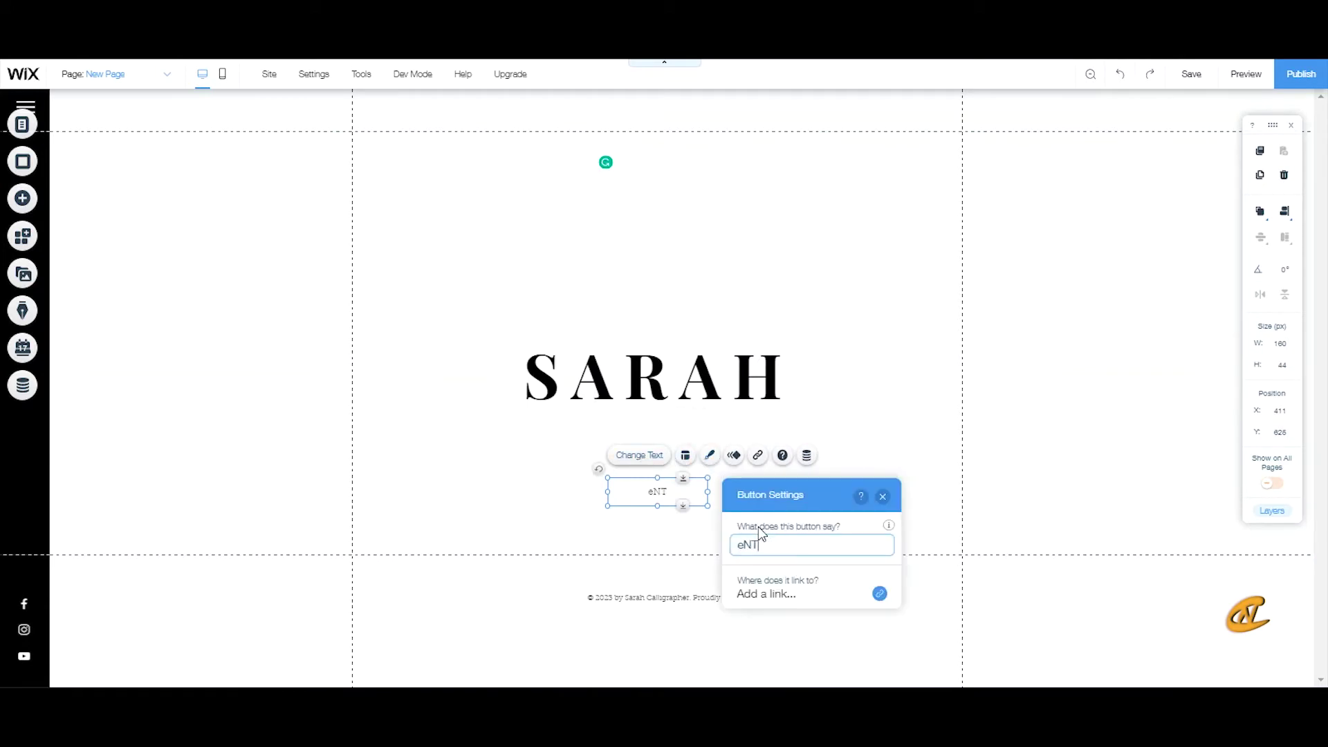
{"action": "key", "text": "BackSpace"}
{"action": "key", "text": "BackSpace"}
{"action": "key", "text": "BackSpace"}
{"action": "type", "text": "Enter Site"}
{"action": "key", "text": "Return"}
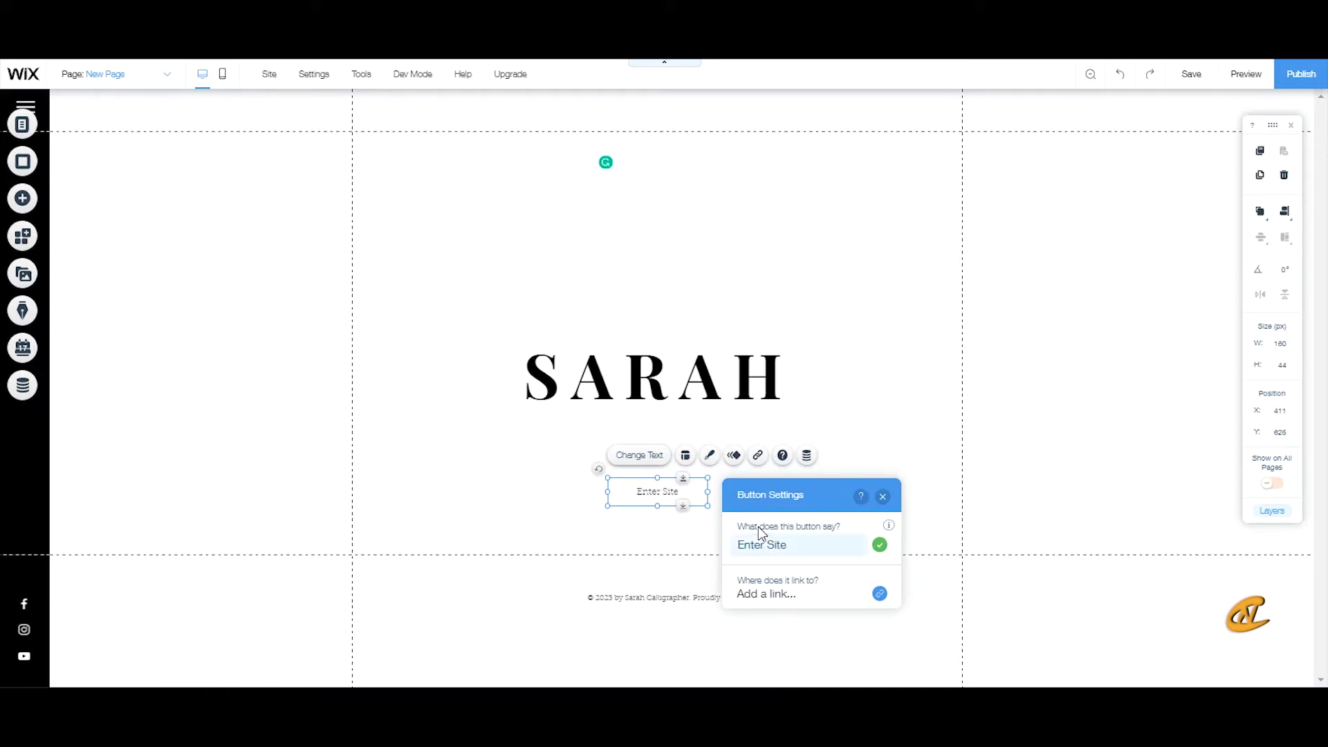
Link the Enter Site button to the Projects page
{"action": "left_click", "coordinate": [758, 456]}
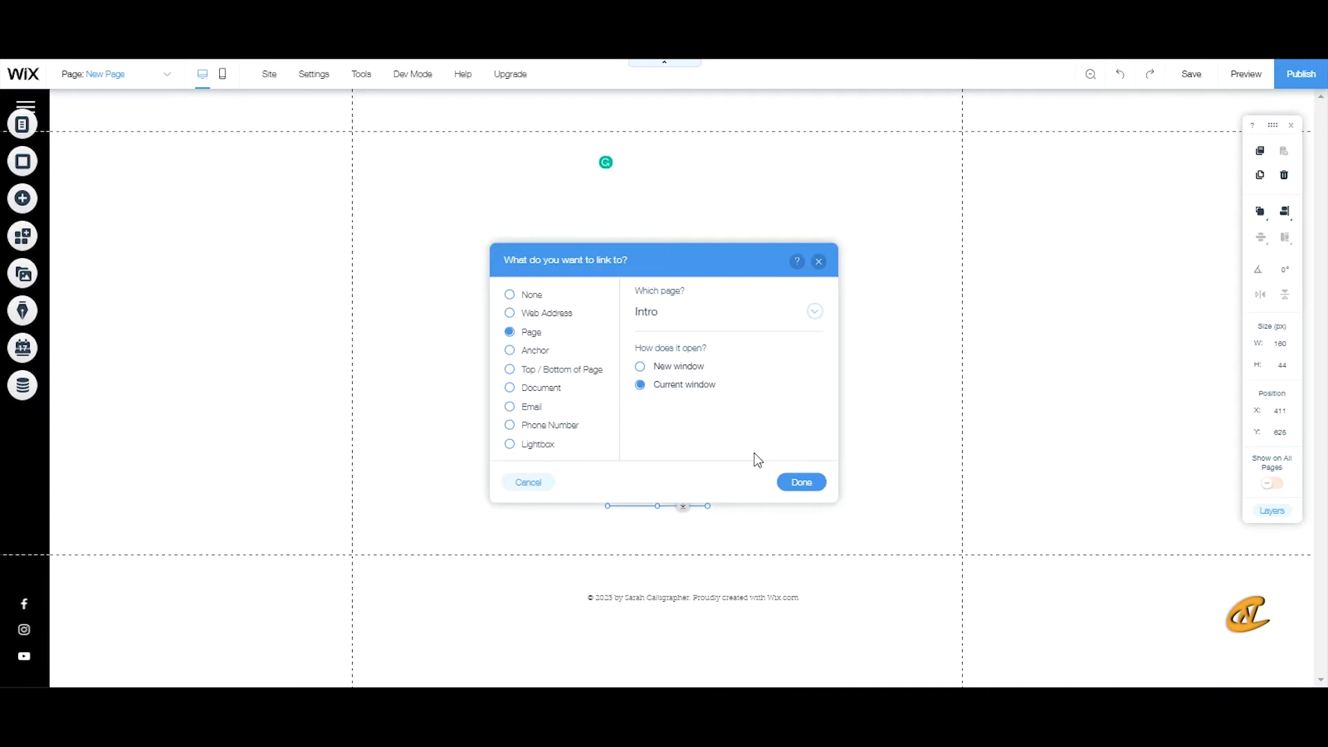
{"action": "left_click", "coordinate": [689, 316]}
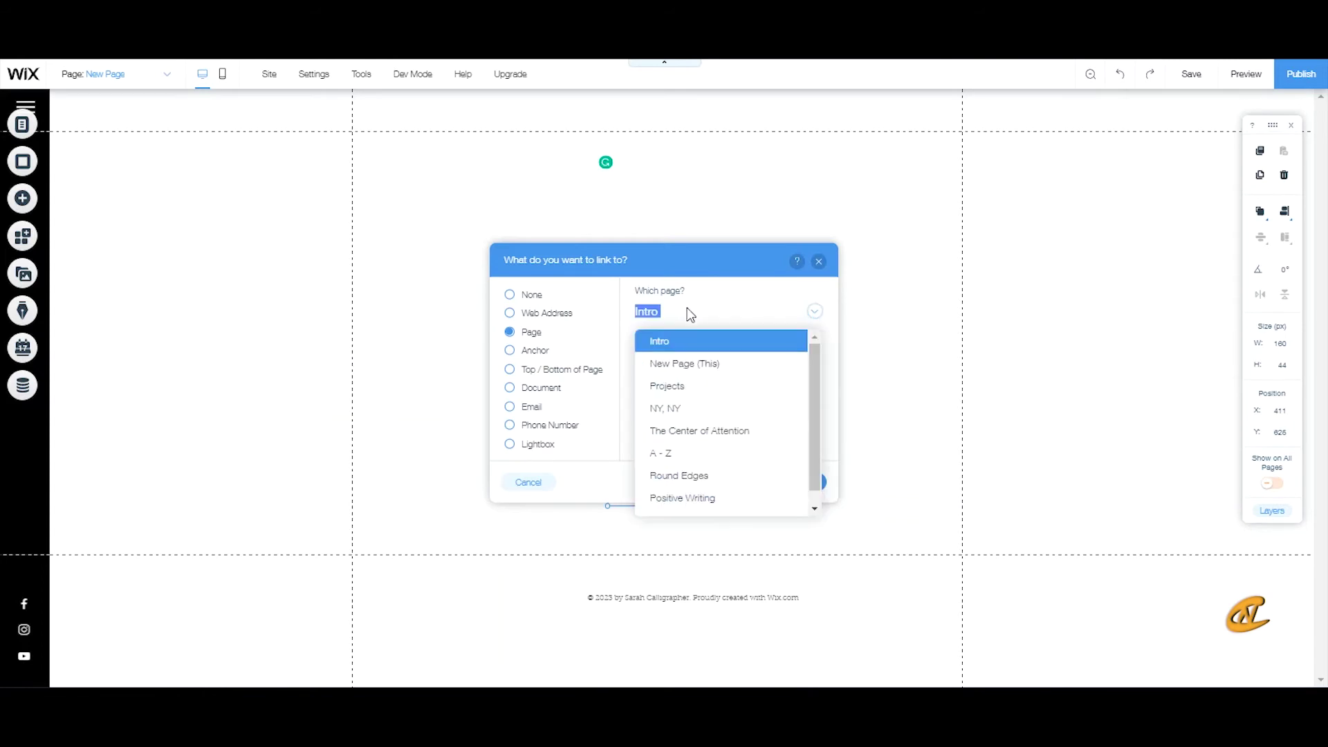
{"action": "left_click", "coordinate": [713, 385]}
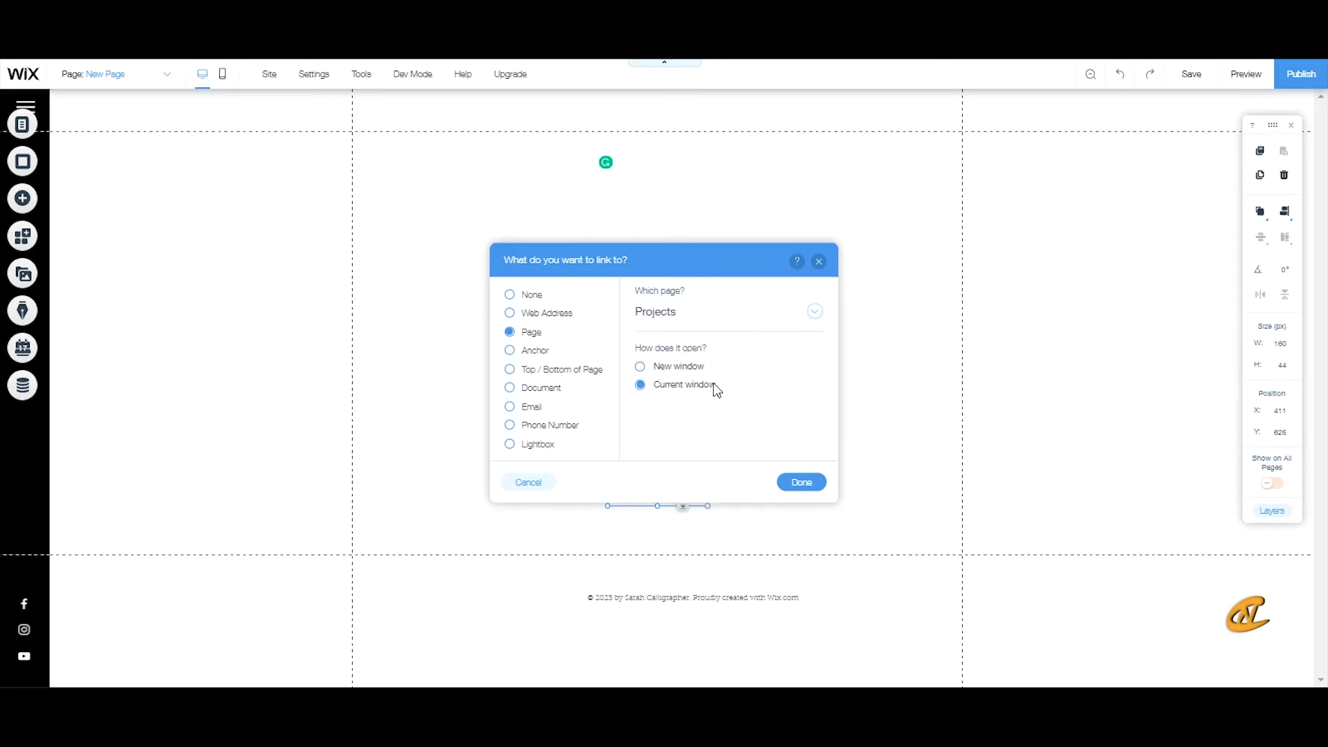
{"action": "left_click", "coordinate": [794, 484]}
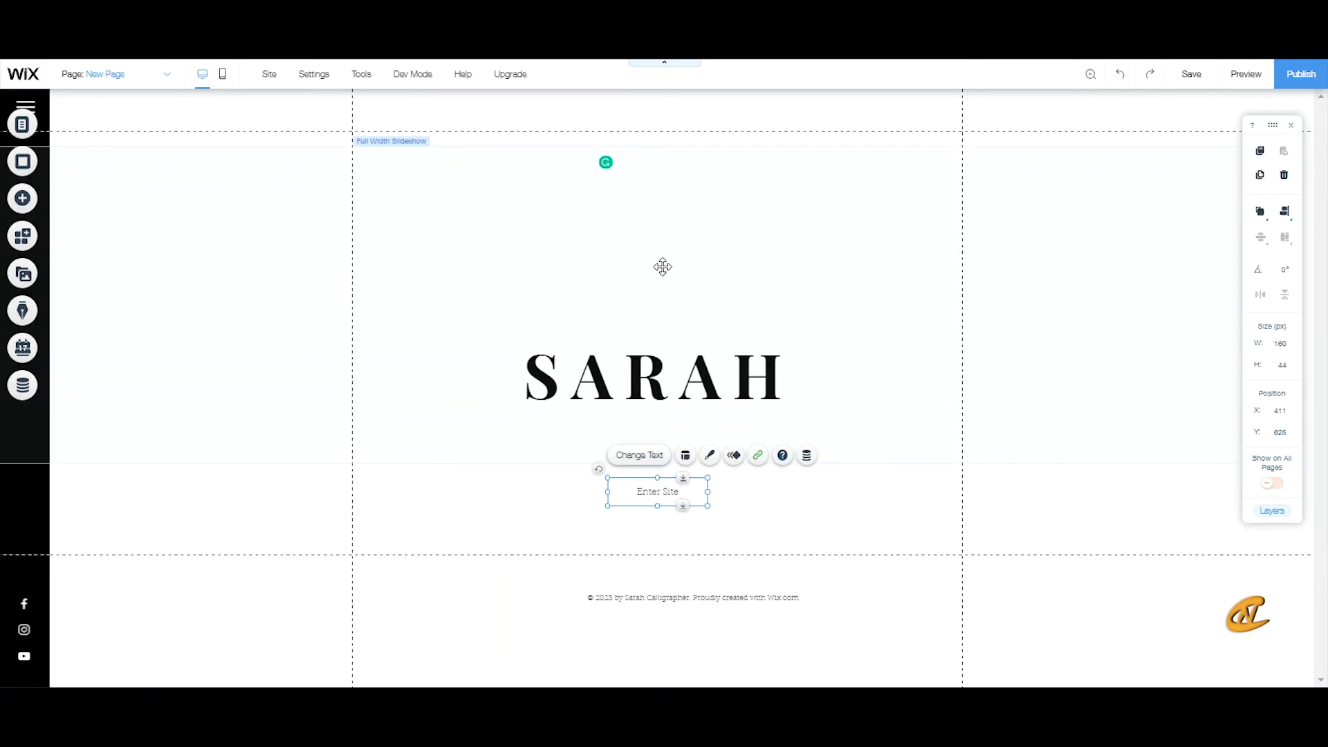
{"action": "left_click", "coordinate": [617, 240]}
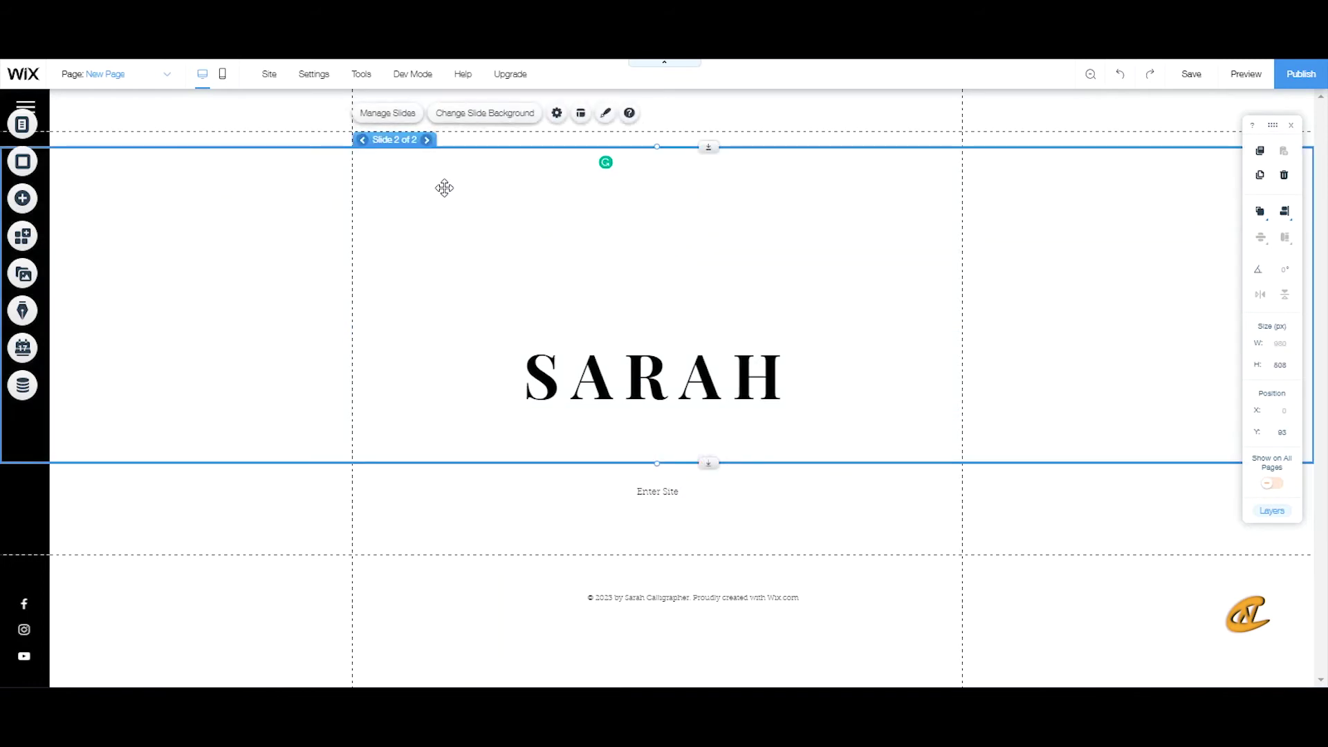
Set the slideshow to 1.4 seconds between slides, no transition, and keep autoplaying on hover
{"action": "left_click", "coordinate": [557, 114]}
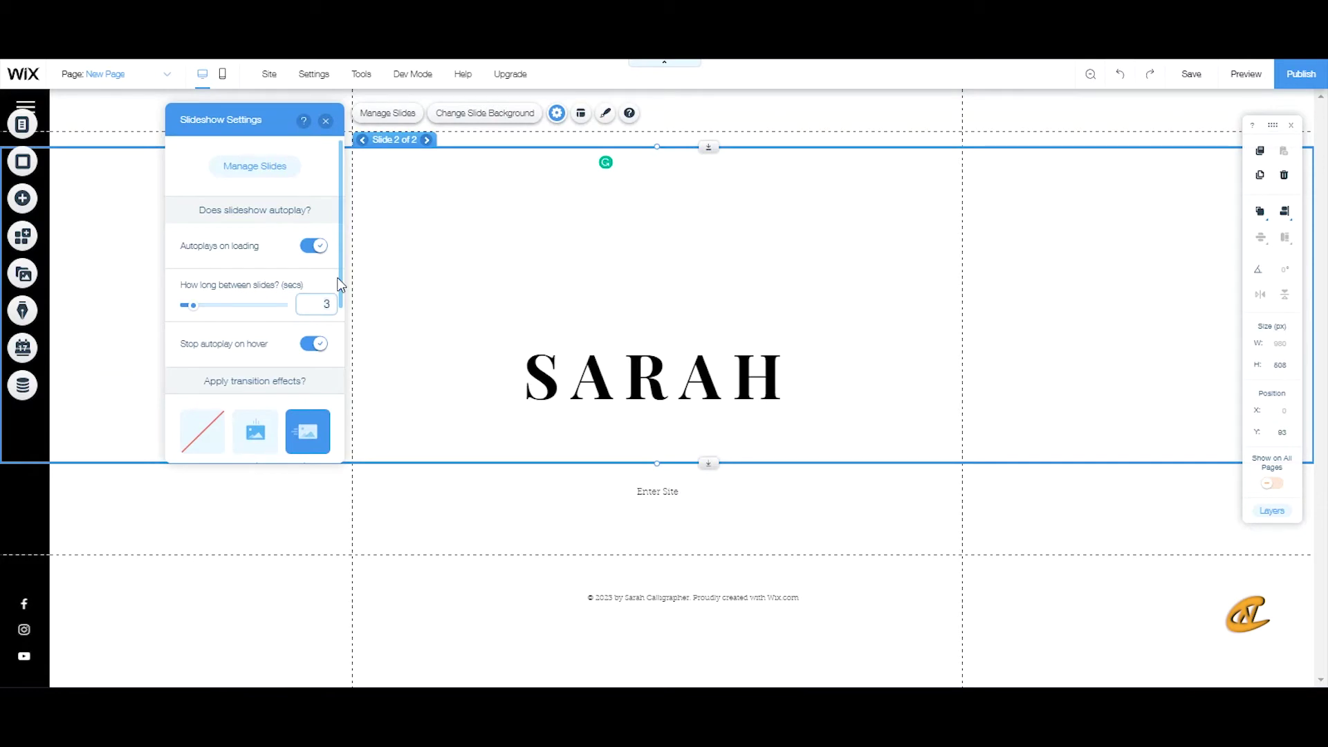
{"action": "key", "text": "BackSpace"}
{"action": "type", "text": "1.4"}
{"action": "left_click", "coordinate": [245, 320]}
{"action": "scroll", "coordinate": [268, 287], "scroll_direction": "down", "scroll_amount": 2}
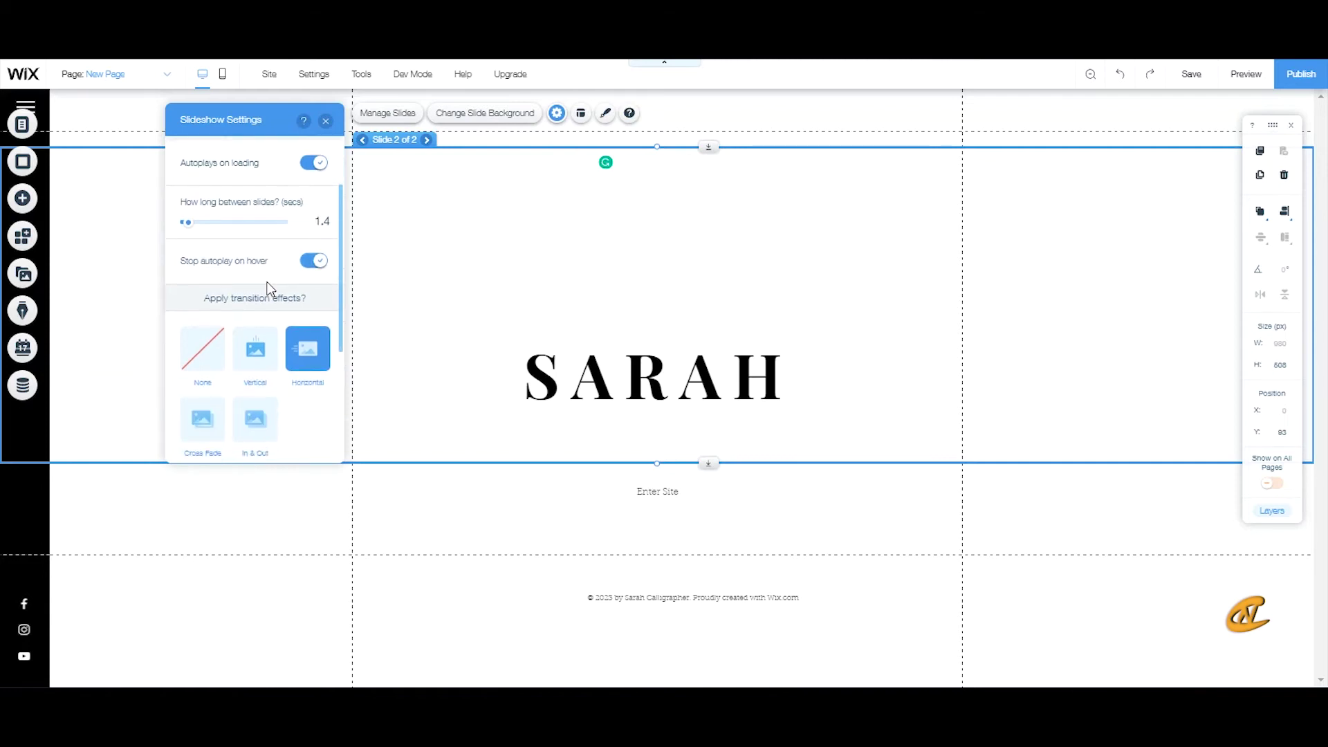
{"action": "left_click", "coordinate": [199, 352]}
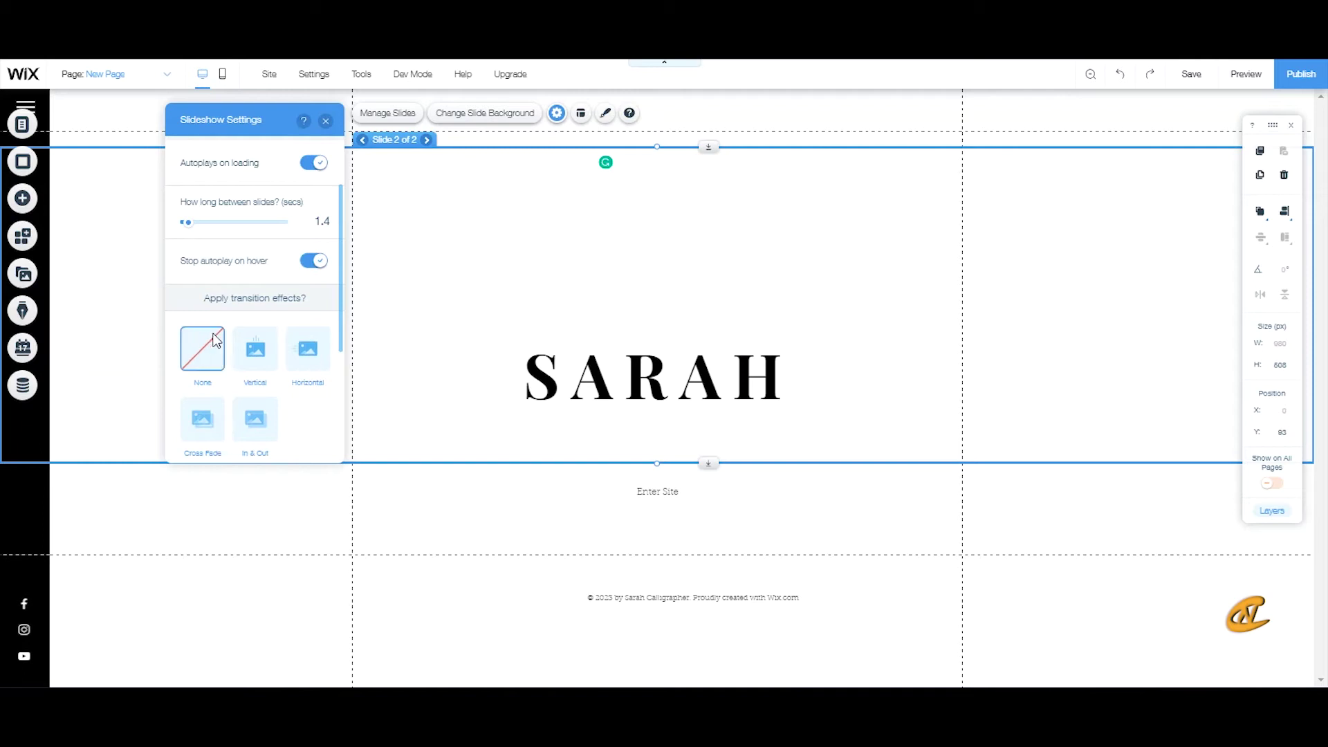
{"action": "left_click", "coordinate": [315, 263]}
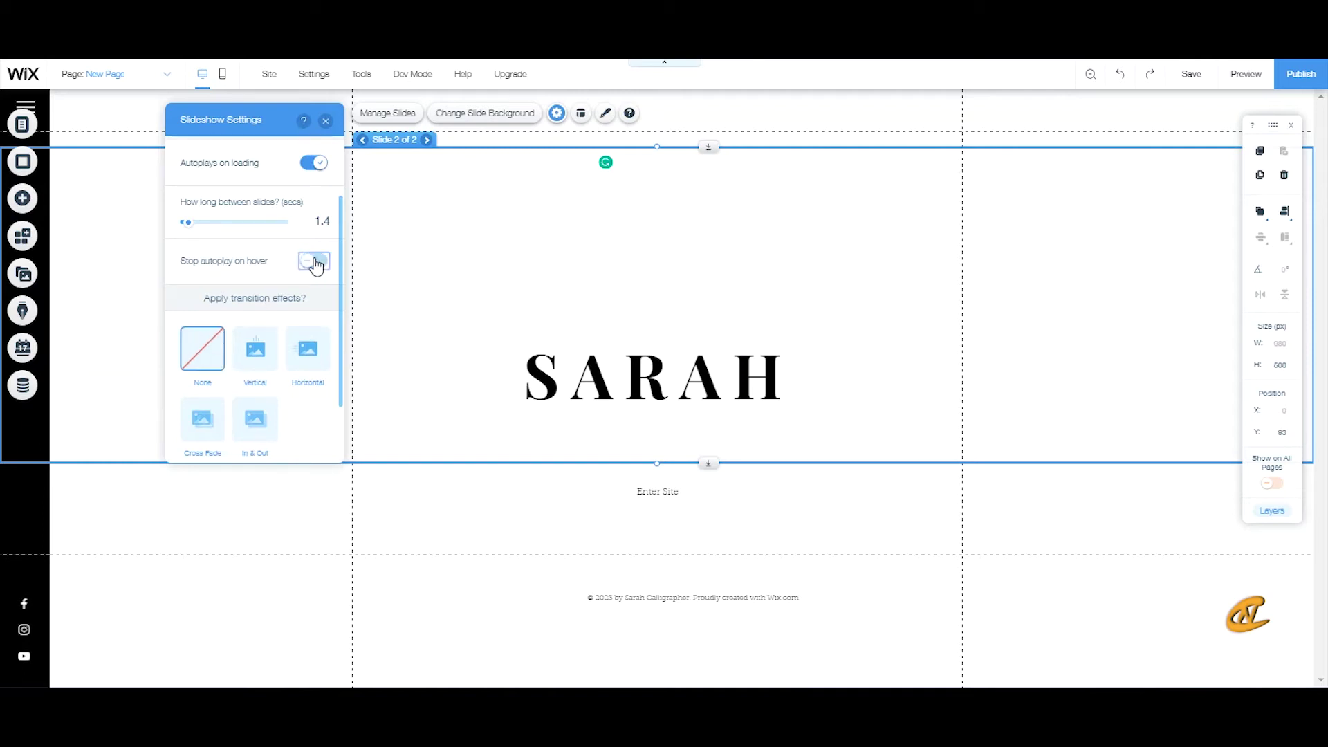
{"action": "scroll", "coordinate": [298, 263], "scroll_direction": "down", "scroll_amount": 1}
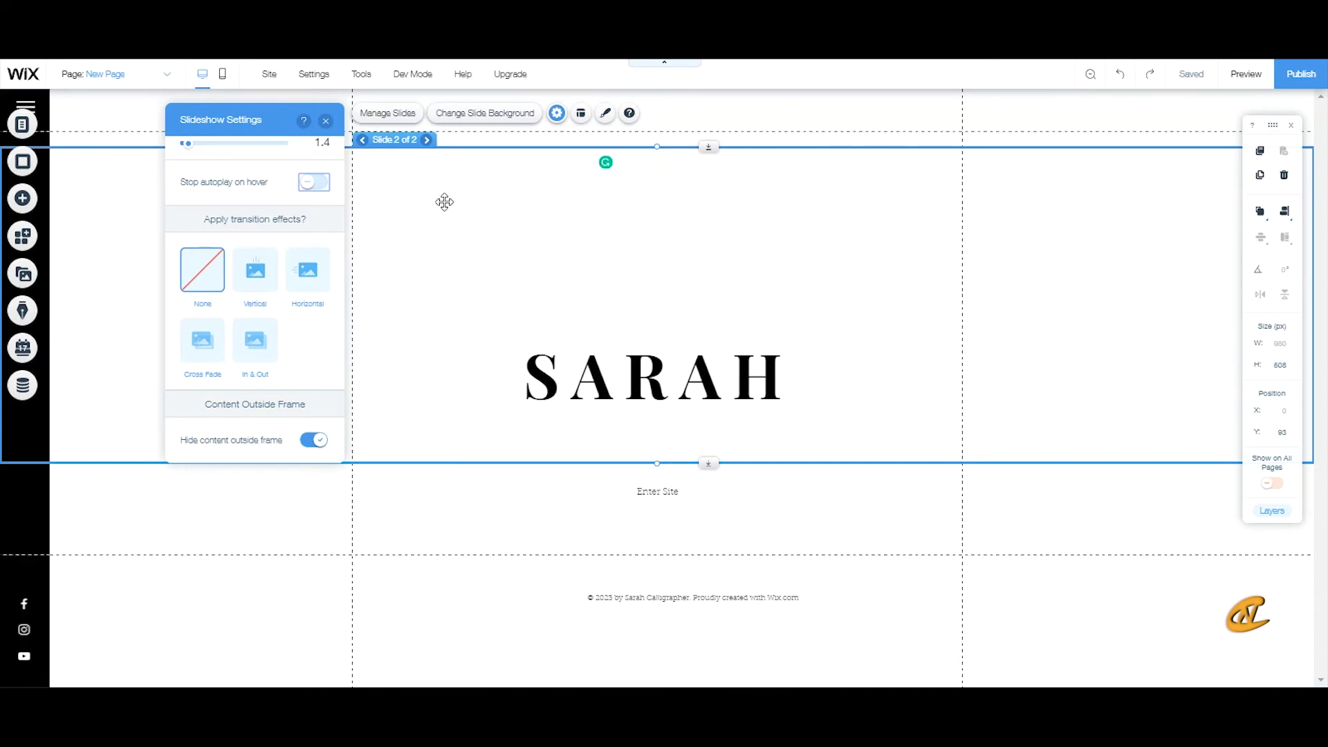
{"action": "left_click", "coordinate": [325, 123]}
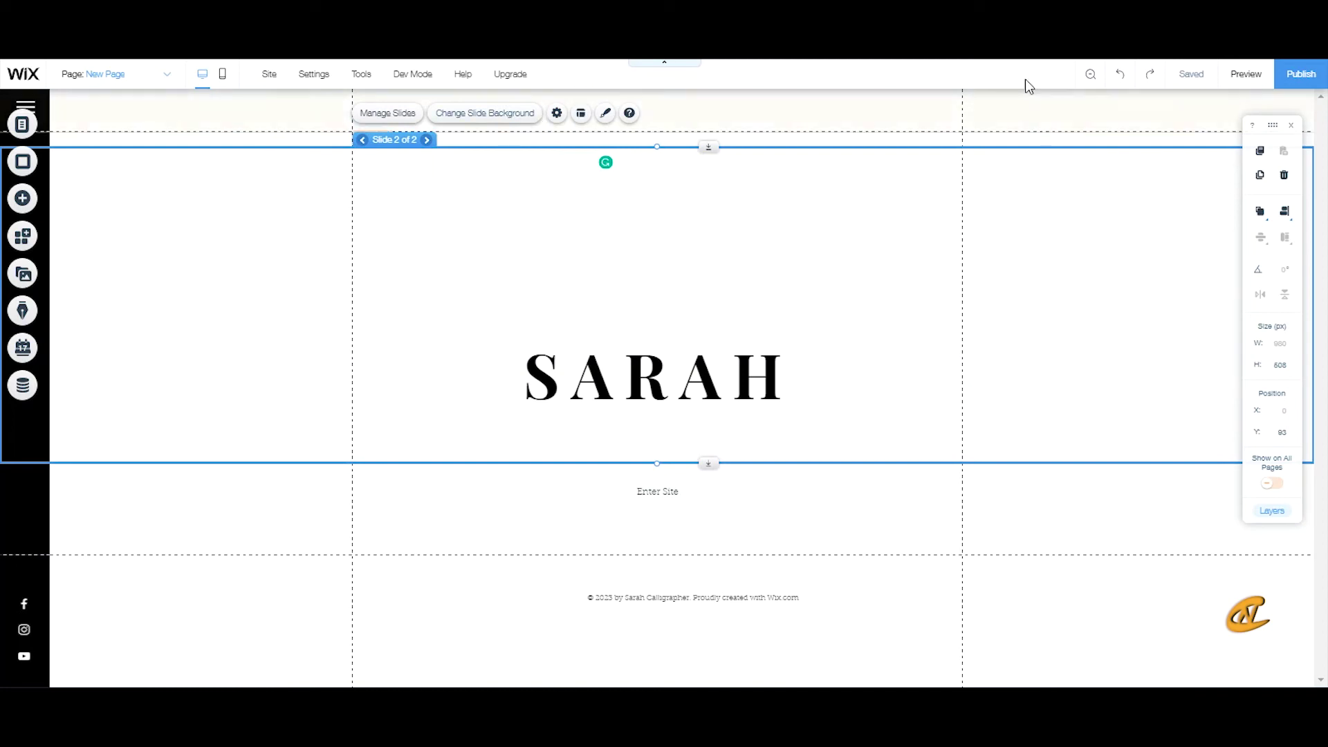
Open the site preview to watch the I AM slideshow and Enter Site button
{"action": "left_click", "coordinate": [1235, 82]}
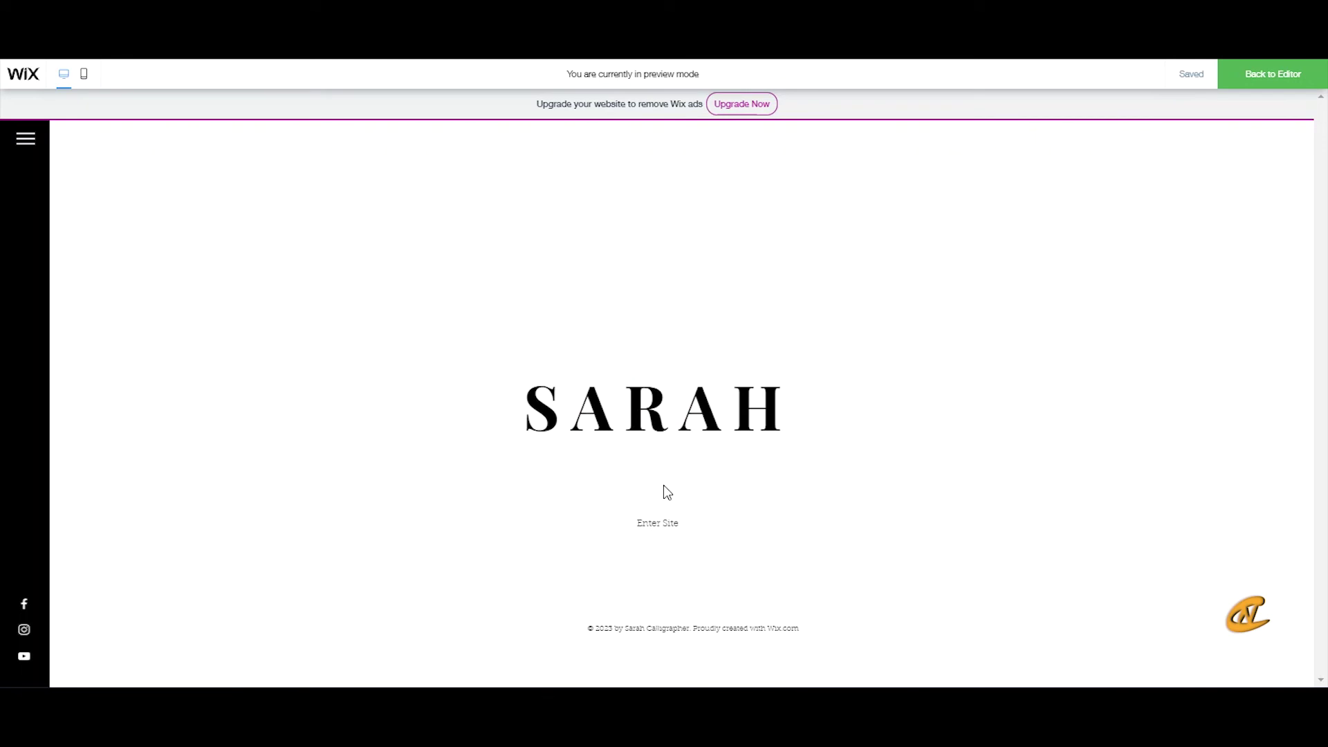
Follow Enter Site in the preview and scroll through the Projects page it opens
{"action": "left_click", "coordinate": [670, 526]}
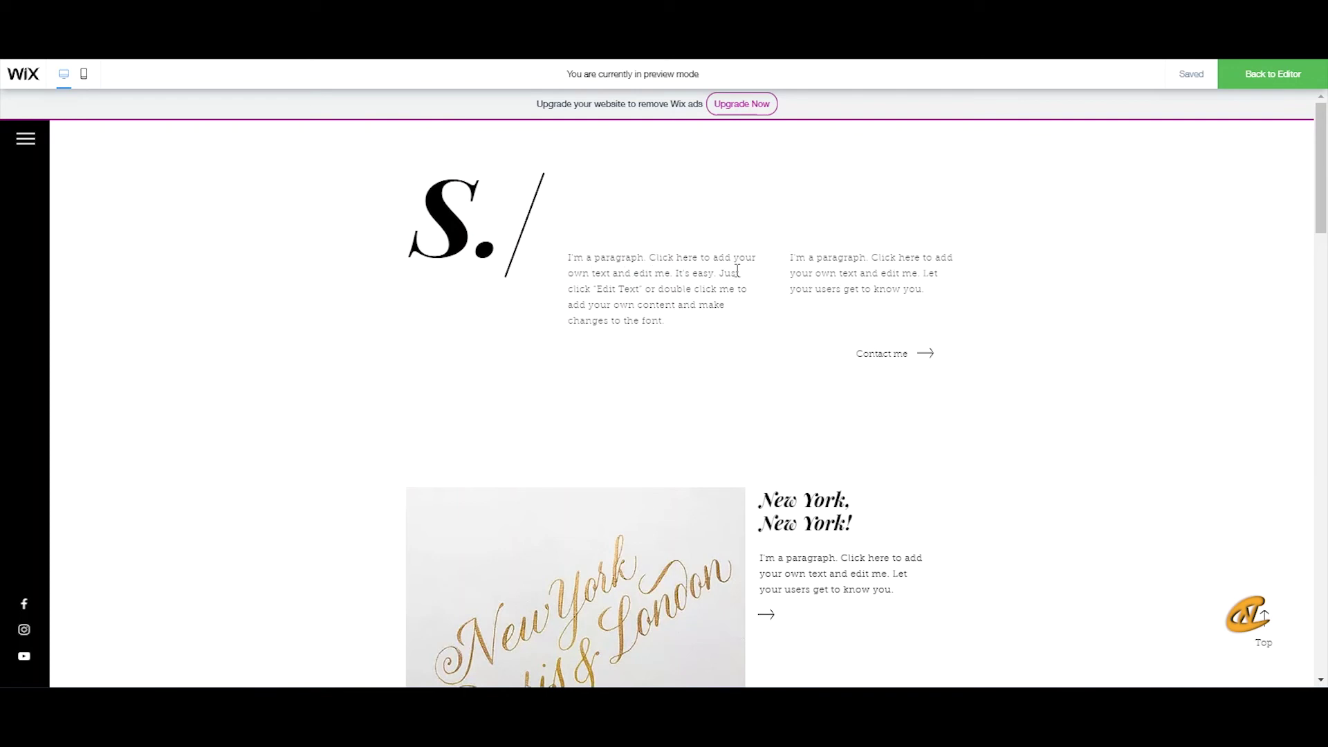
{"action": "scroll", "coordinate": [737, 271], "scroll_direction": "down", "scroll_amount": 2}
{"action": "scroll", "coordinate": [736, 277], "scroll_direction": "down", "scroll_amount": 5}
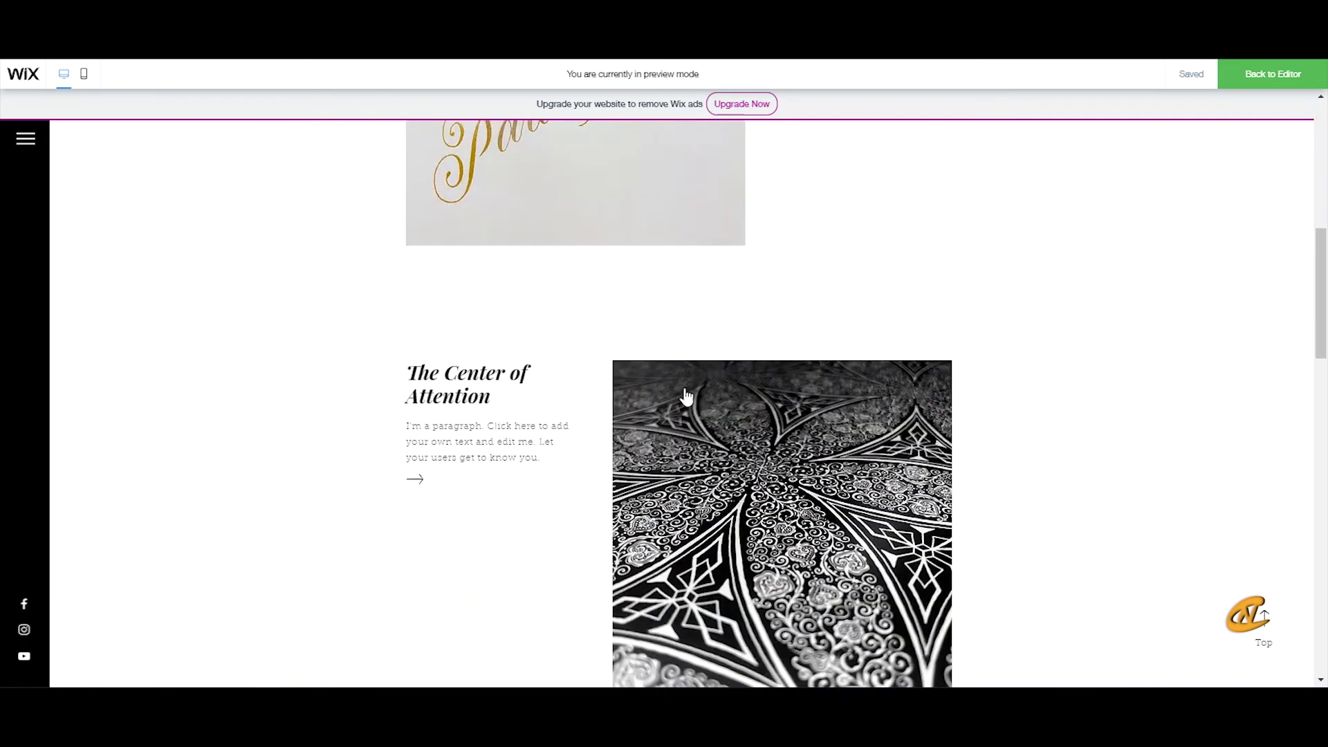
{"action": "scroll", "coordinate": [681, 401], "scroll_direction": "up", "scroll_amount": 6}
{"action": "scroll", "coordinate": [813, 220], "scroll_direction": "up", "scroll_amount": 1}
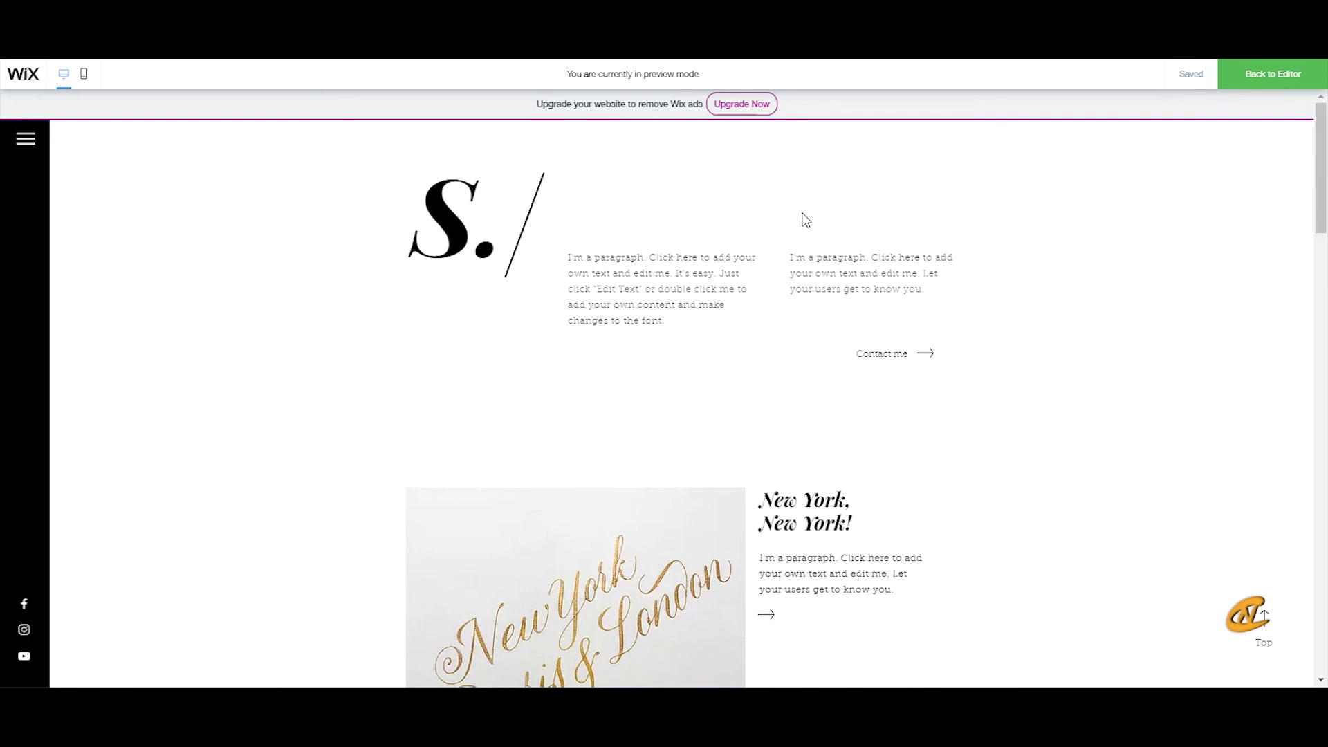